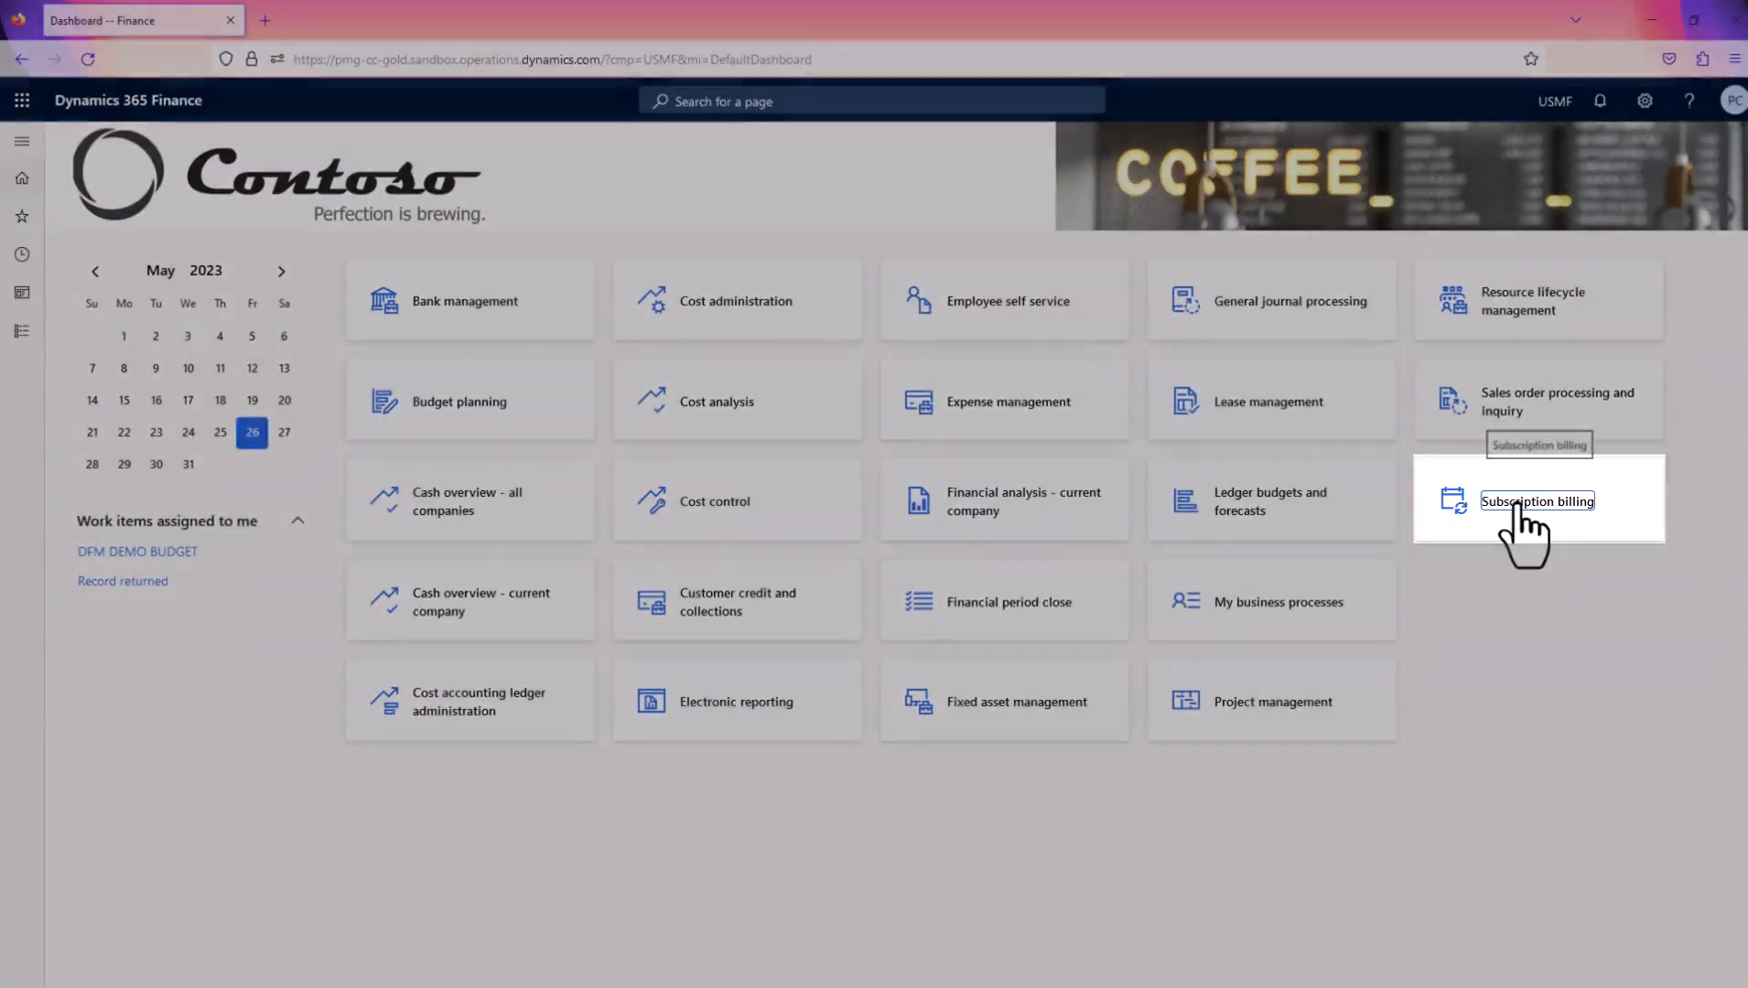
# Step: Open the Subscription billing workspace and start generating invoice batch processing for its billing schedules
pyautogui.click(1517, 509)
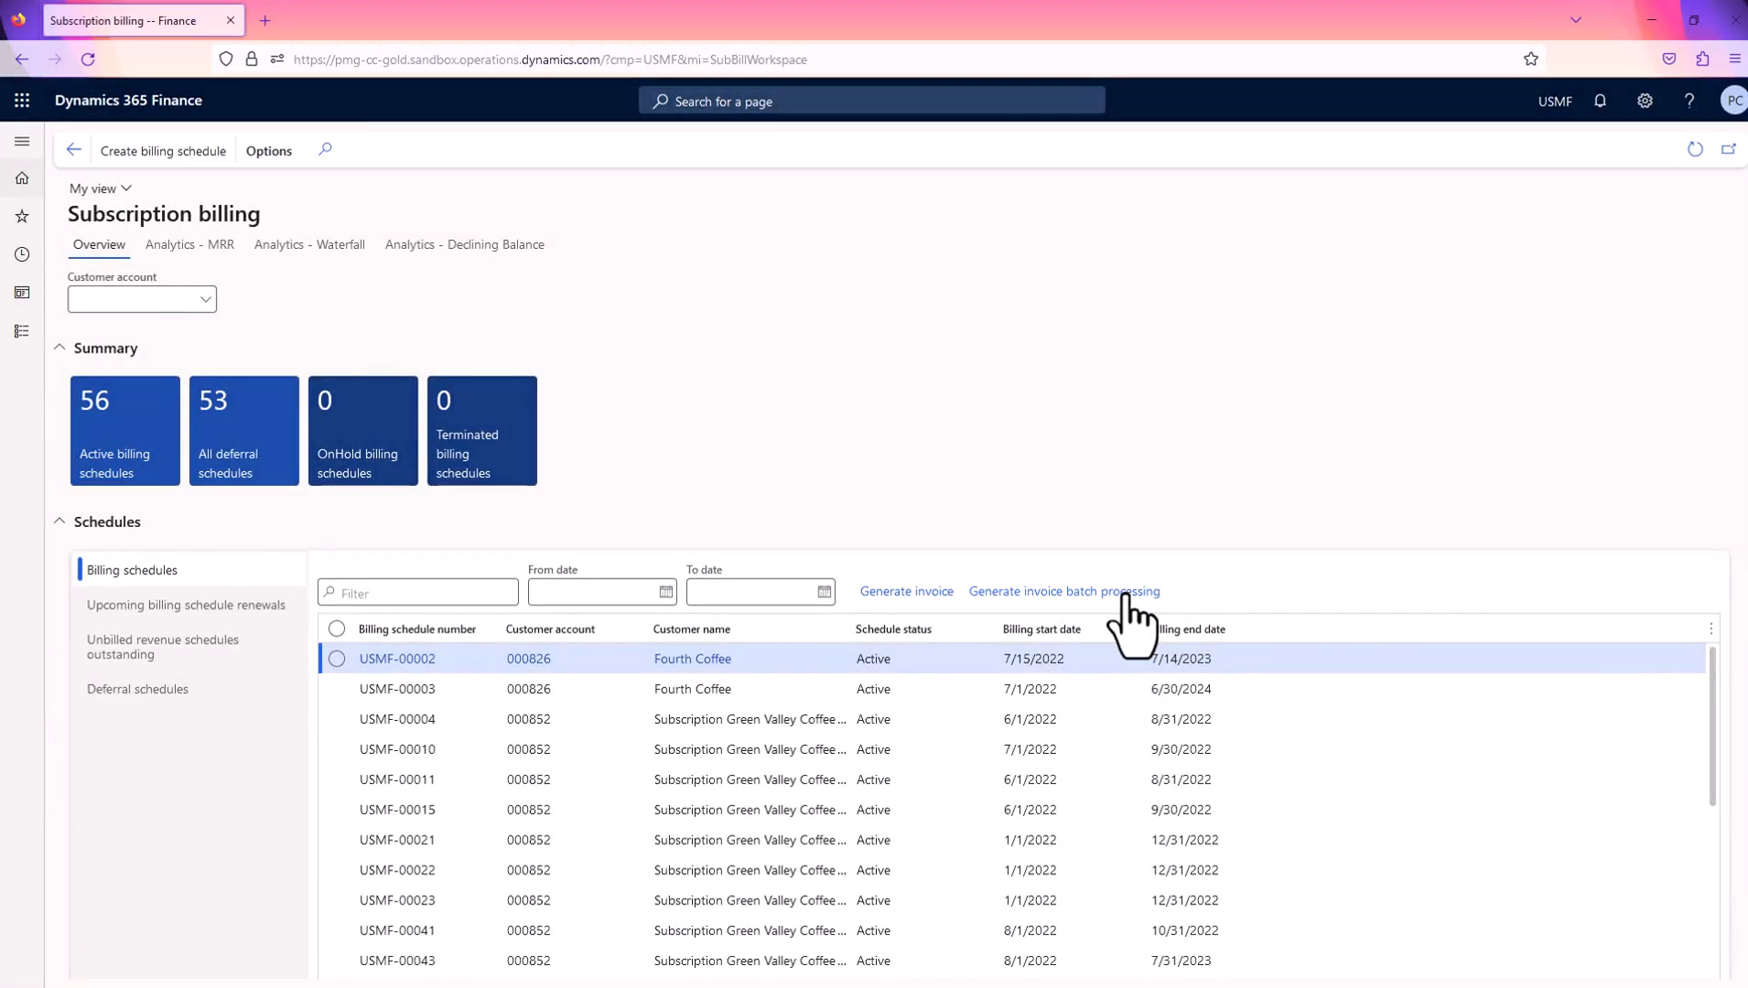
pyautogui.click(1131, 592)
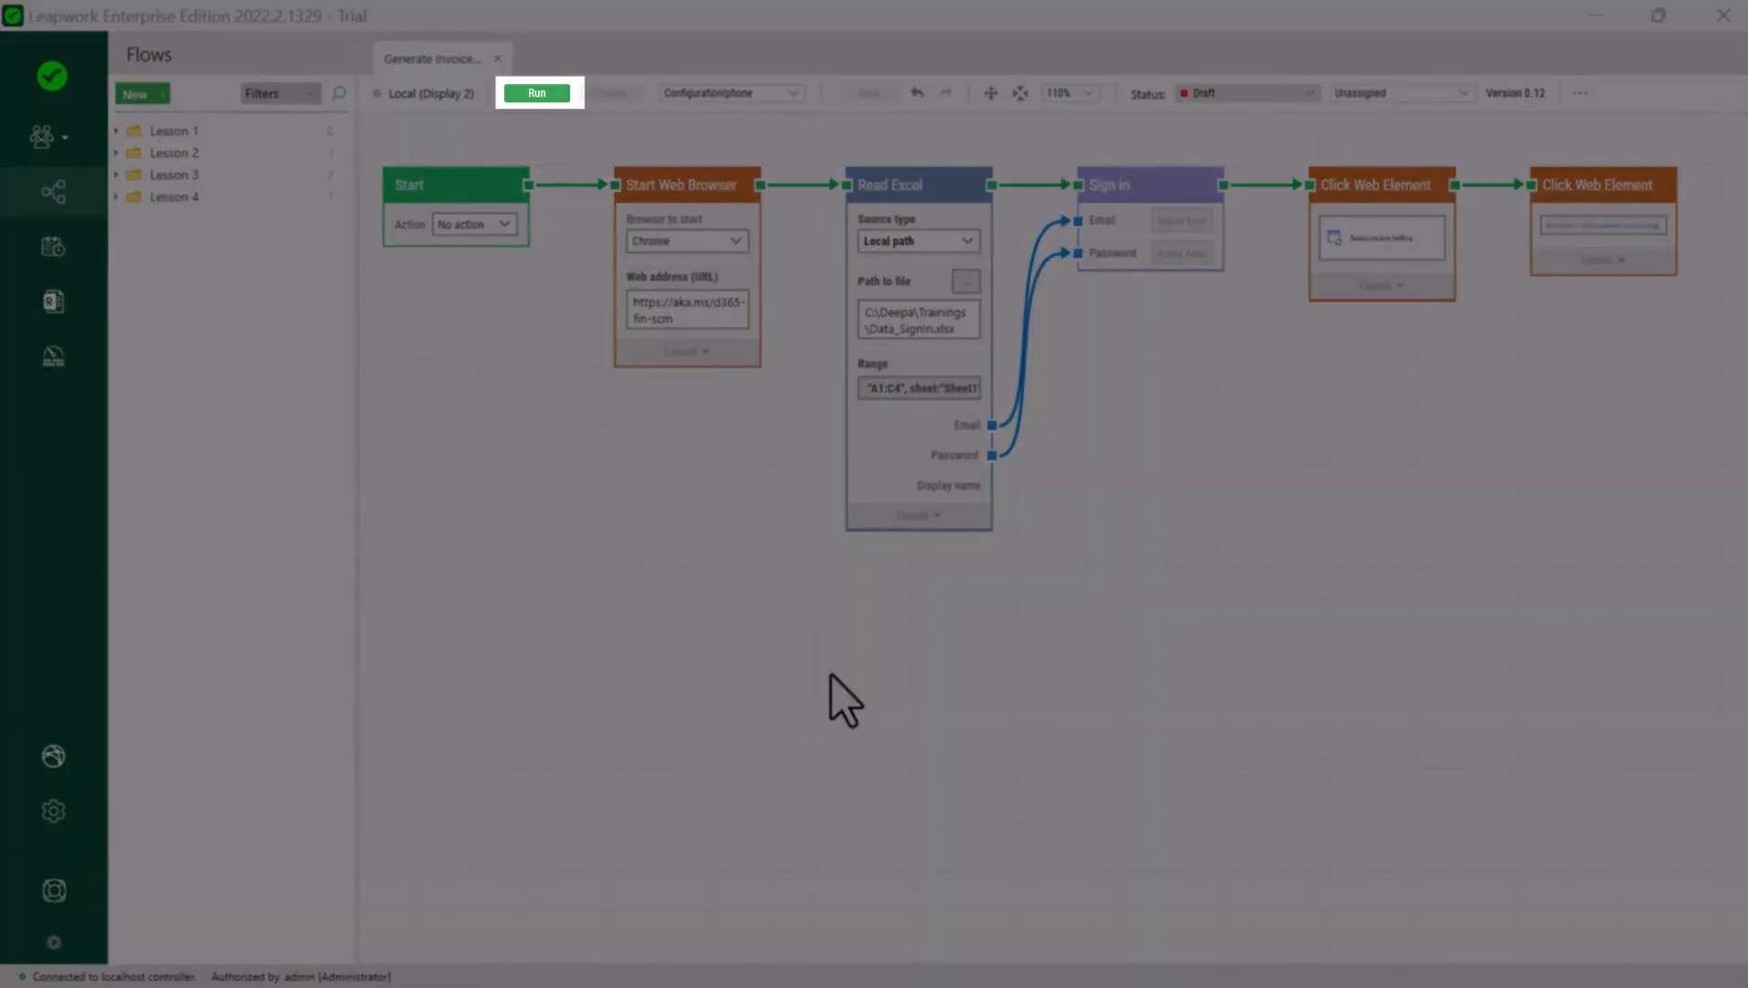
# Step: Run the flow in Leapwork up to the Generate invoice batch processing form, check its Filter by options, and stop the run
pyautogui.click(523, 96)
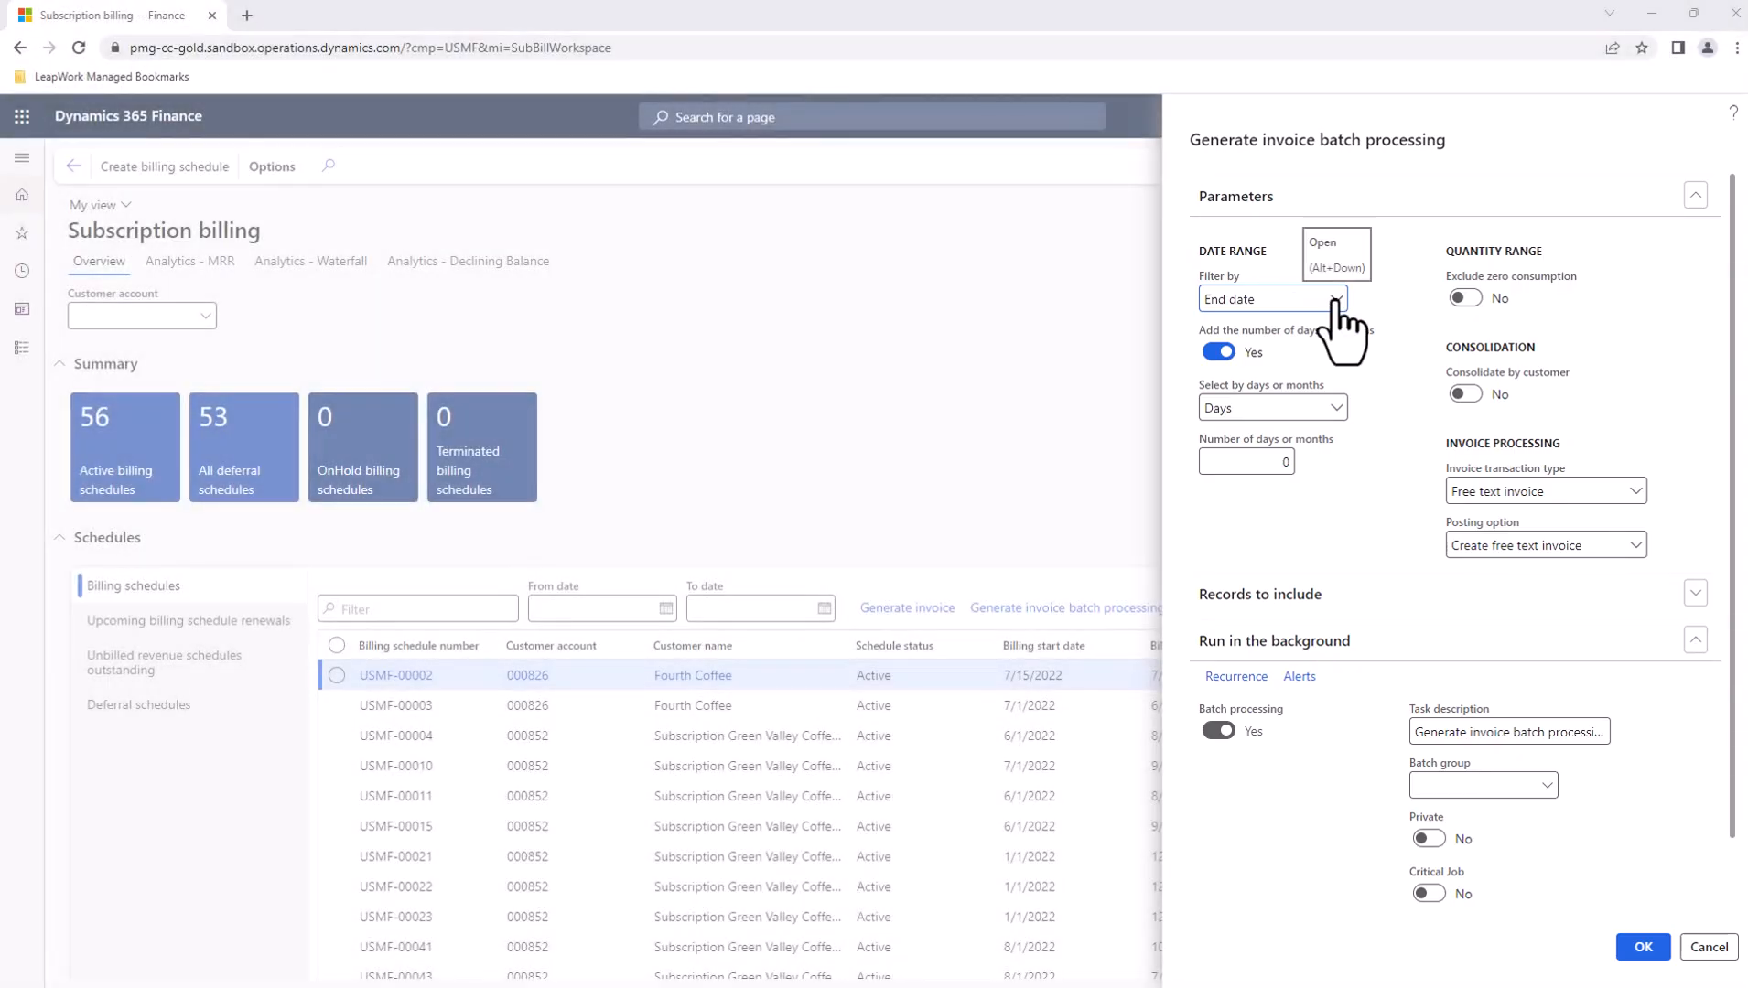
pyautogui.click(1335, 303)
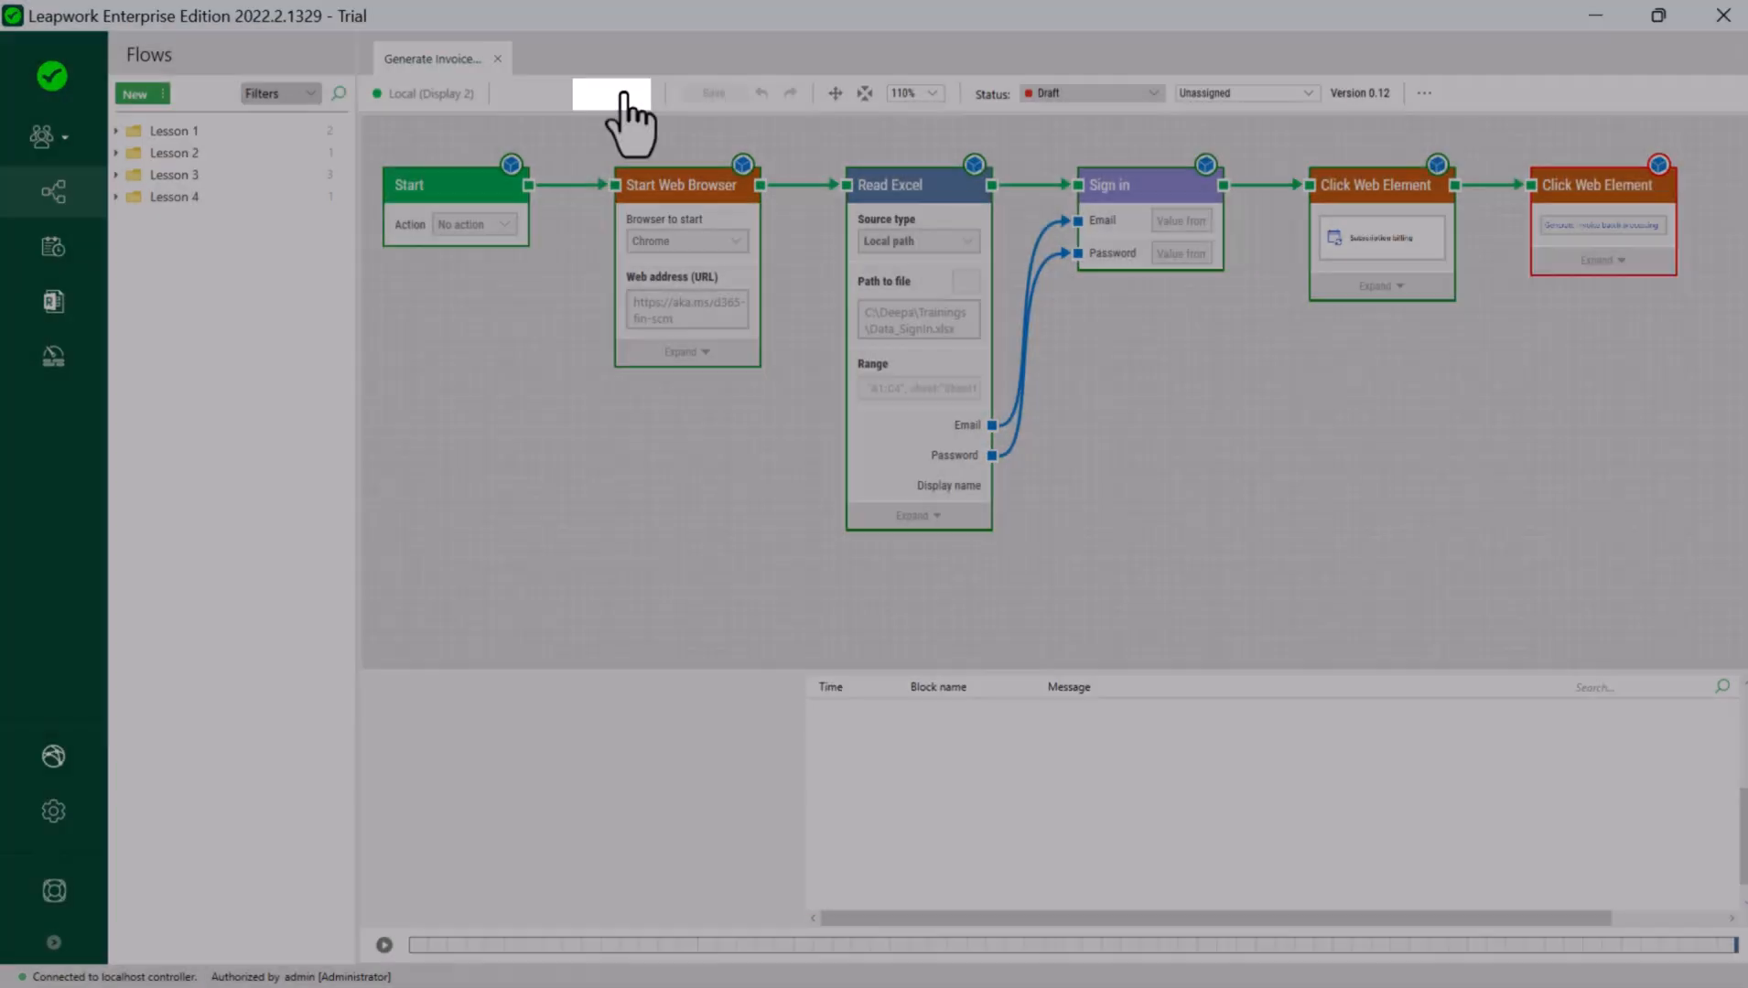
pyautogui.click(613, 93)
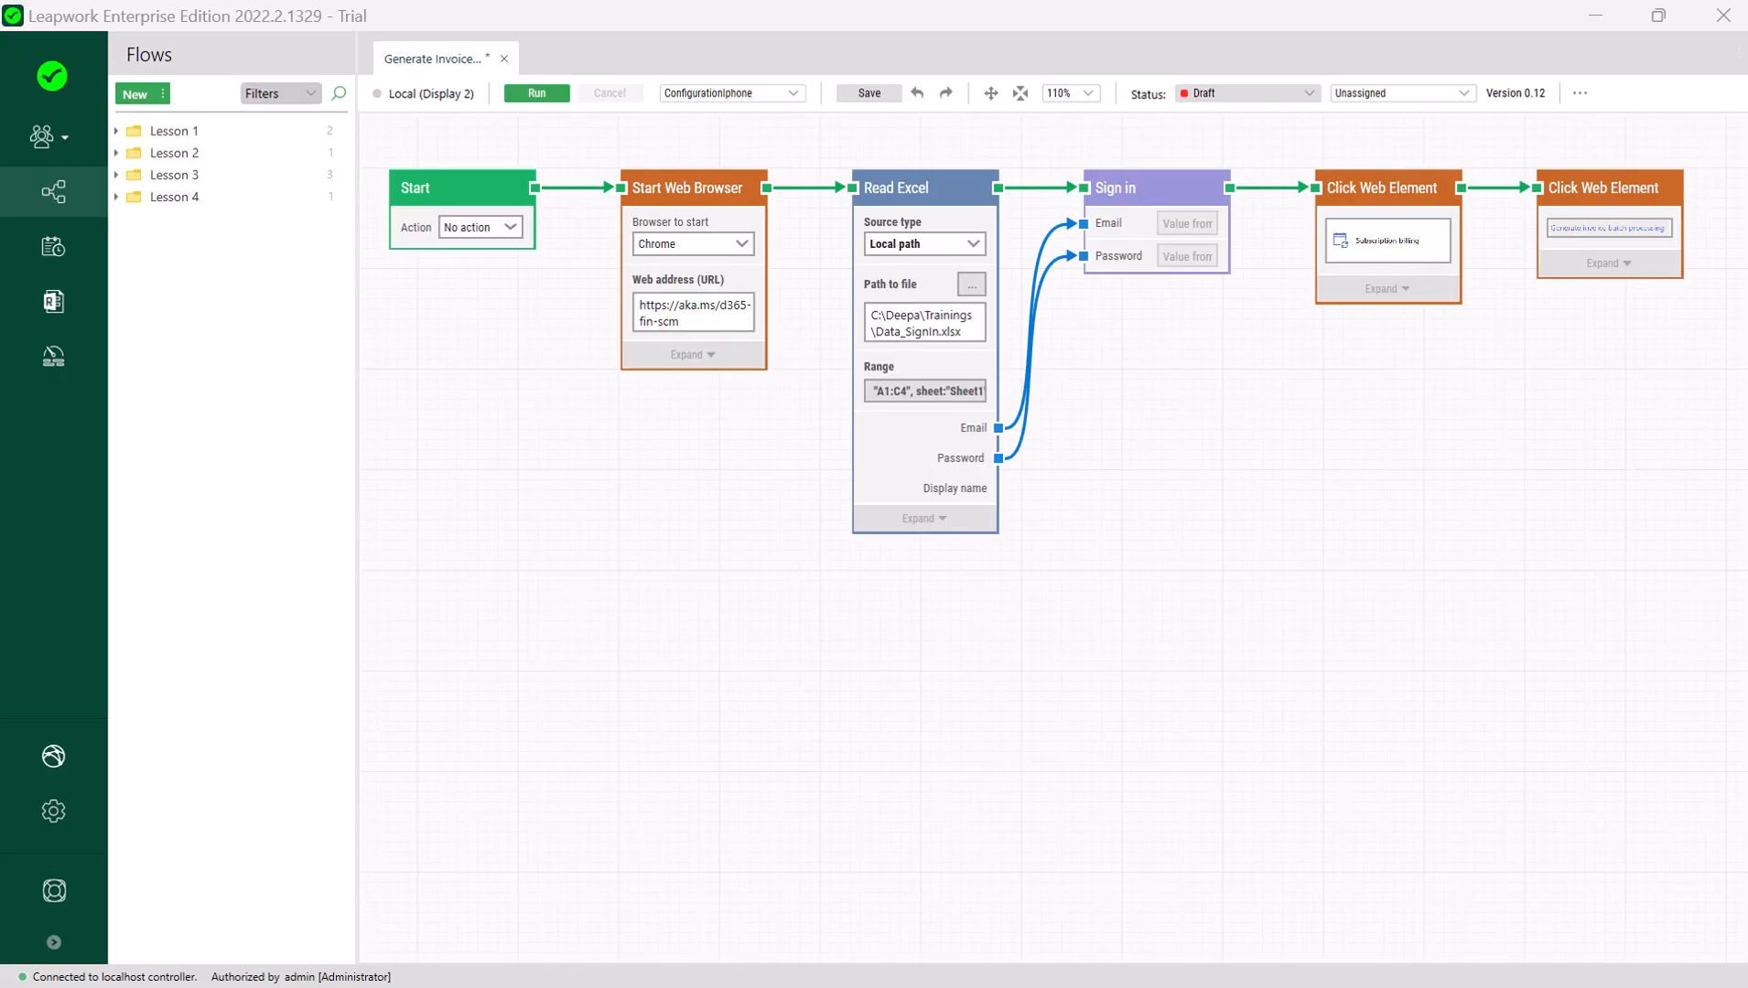
# Step: Add a Set Web Dropdown block after the last Click Web Element block and capture the Filter by dropdown as its element
pyautogui.moveTo(1683, 187); pyautogui.dragTo(1464, 219)
pyautogui.write('Set ')
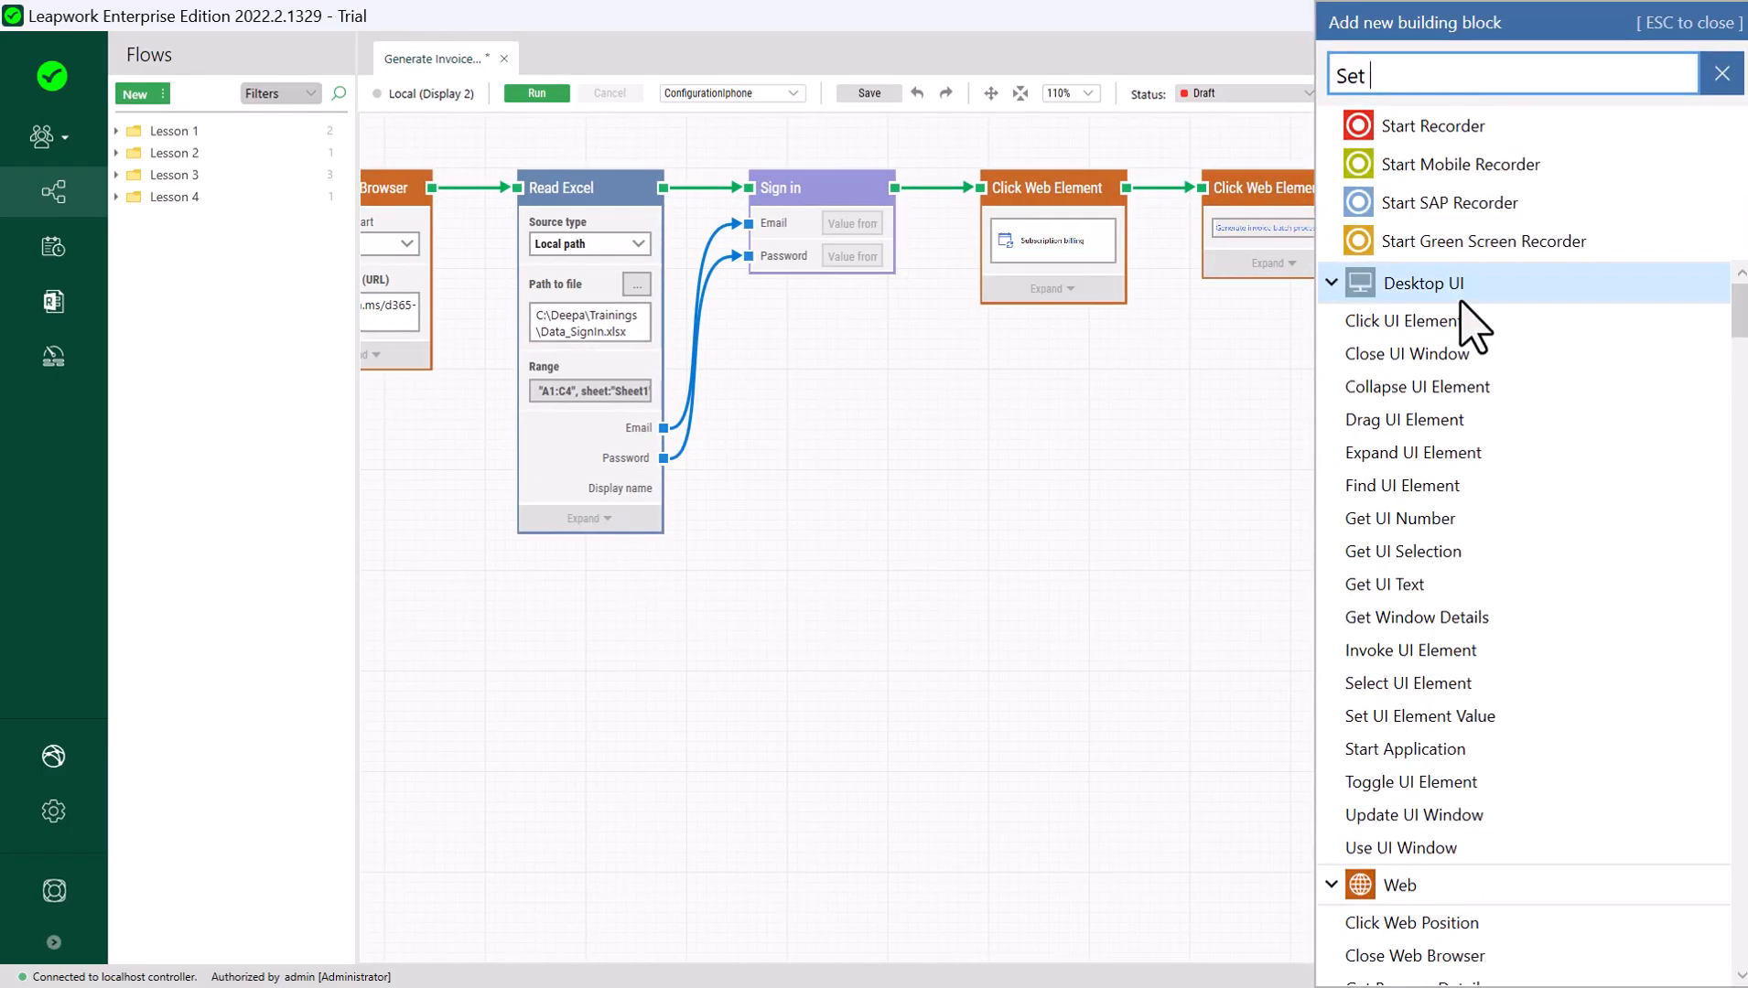
pyautogui.write('web dropdown')
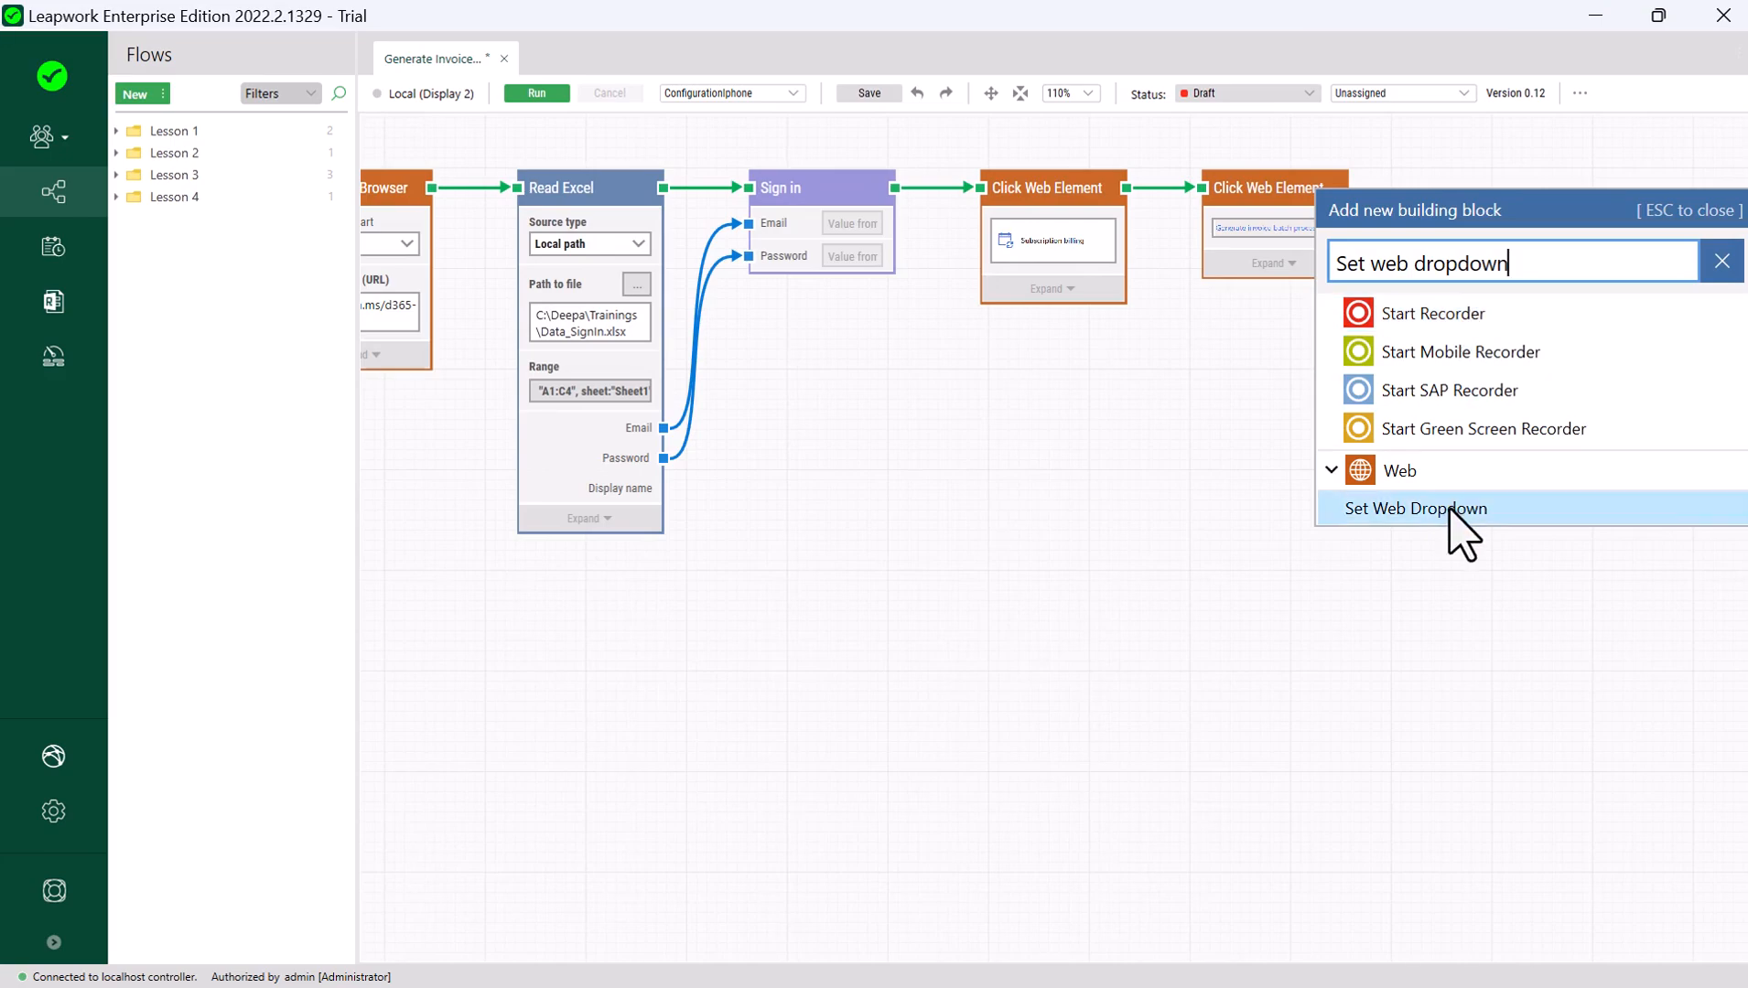
pyautogui.click(1451, 509)
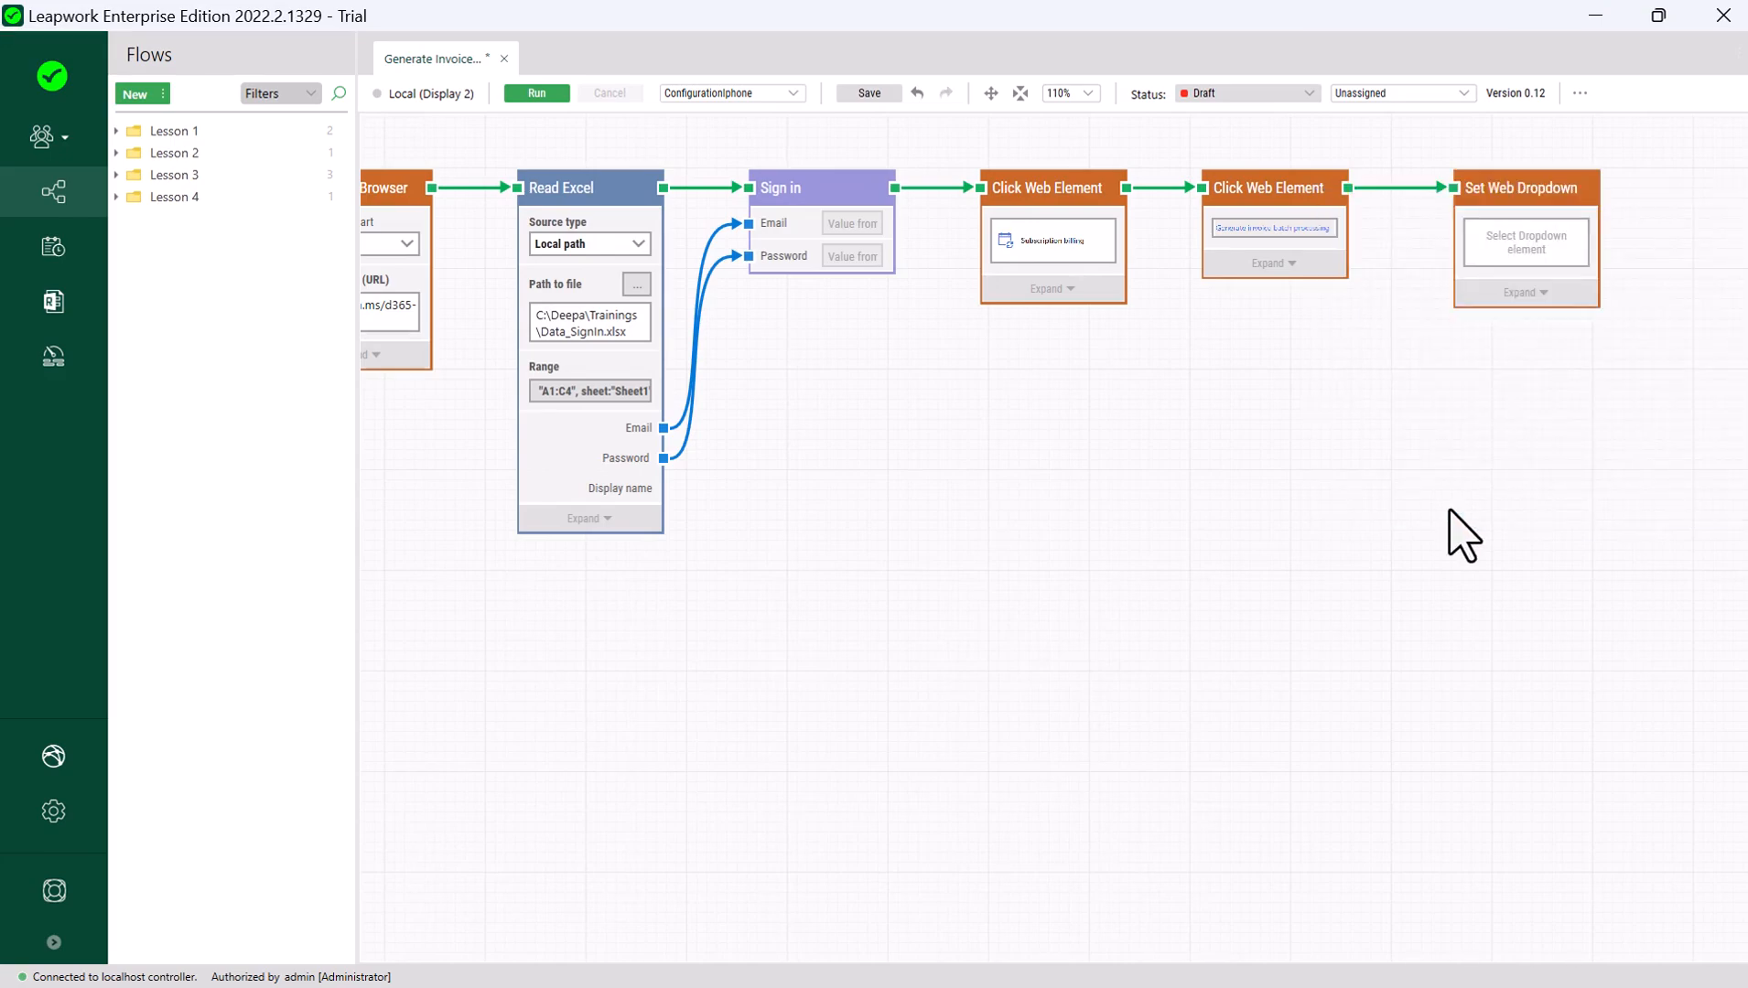
pyautogui.click(1544, 268)
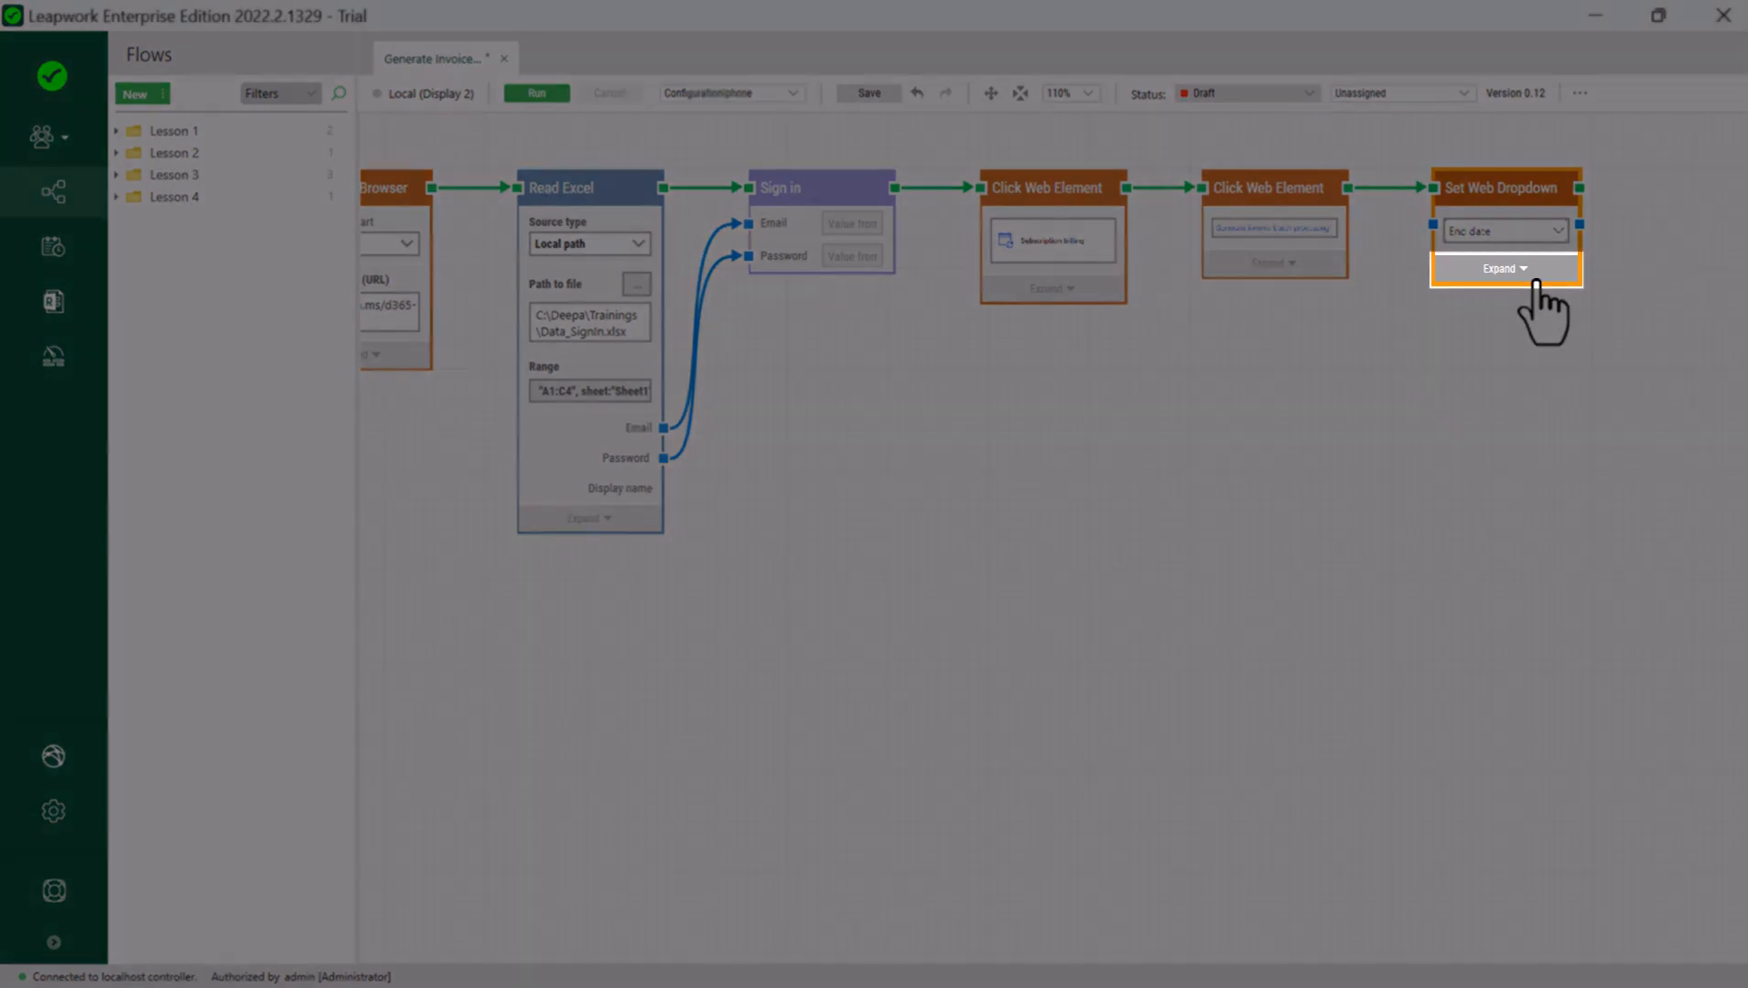
# Step: Expand the Set Web Dropdown block and validate its captured dropdown element against the web page in the element editor
pyautogui.click(1538, 275)
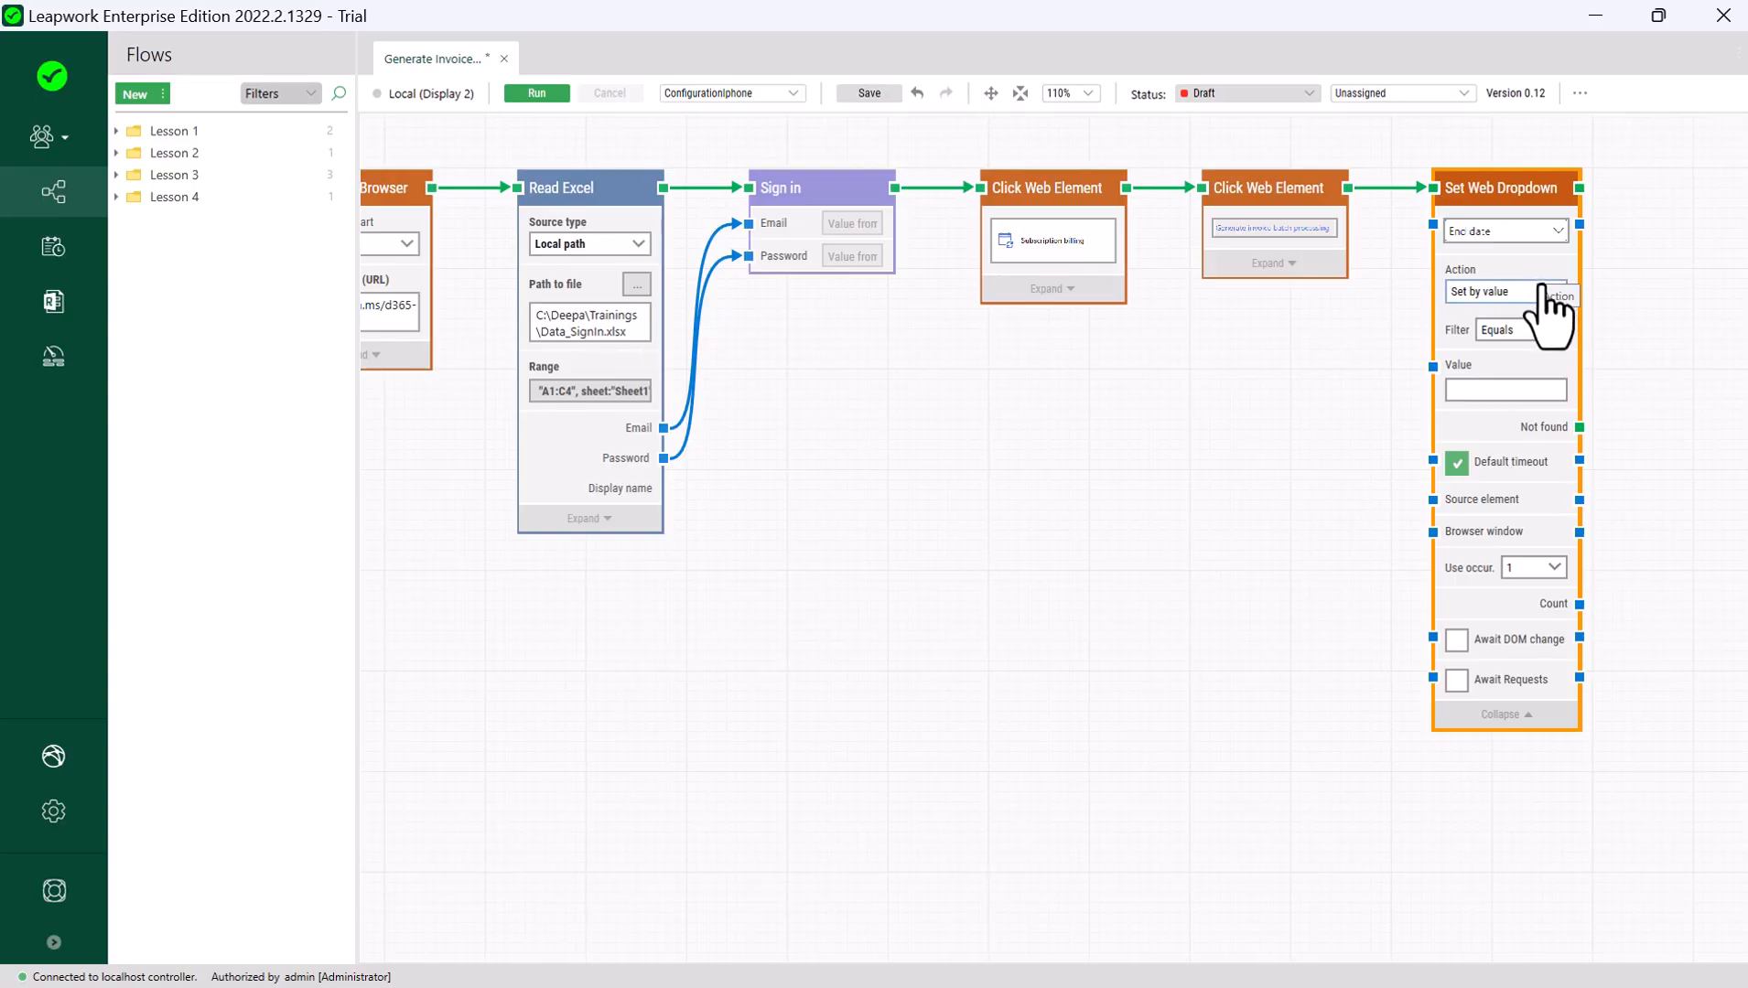
pyautogui.click(1562, 304)
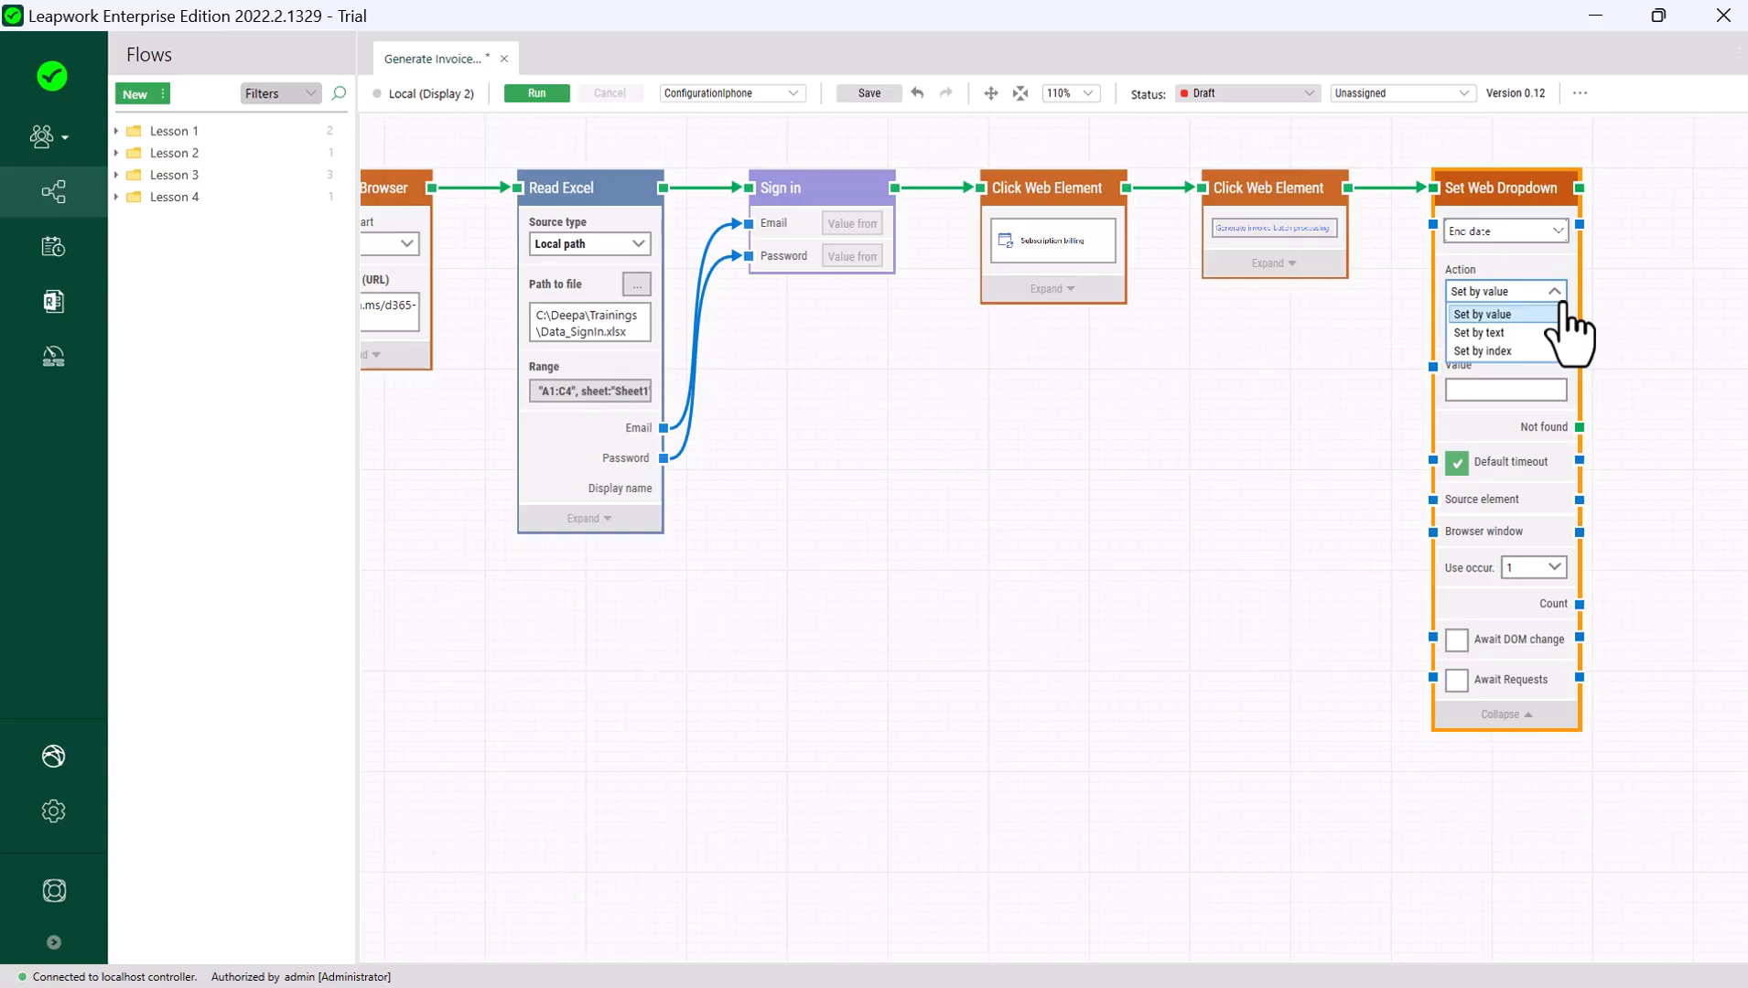
pyautogui.click(1504, 234)
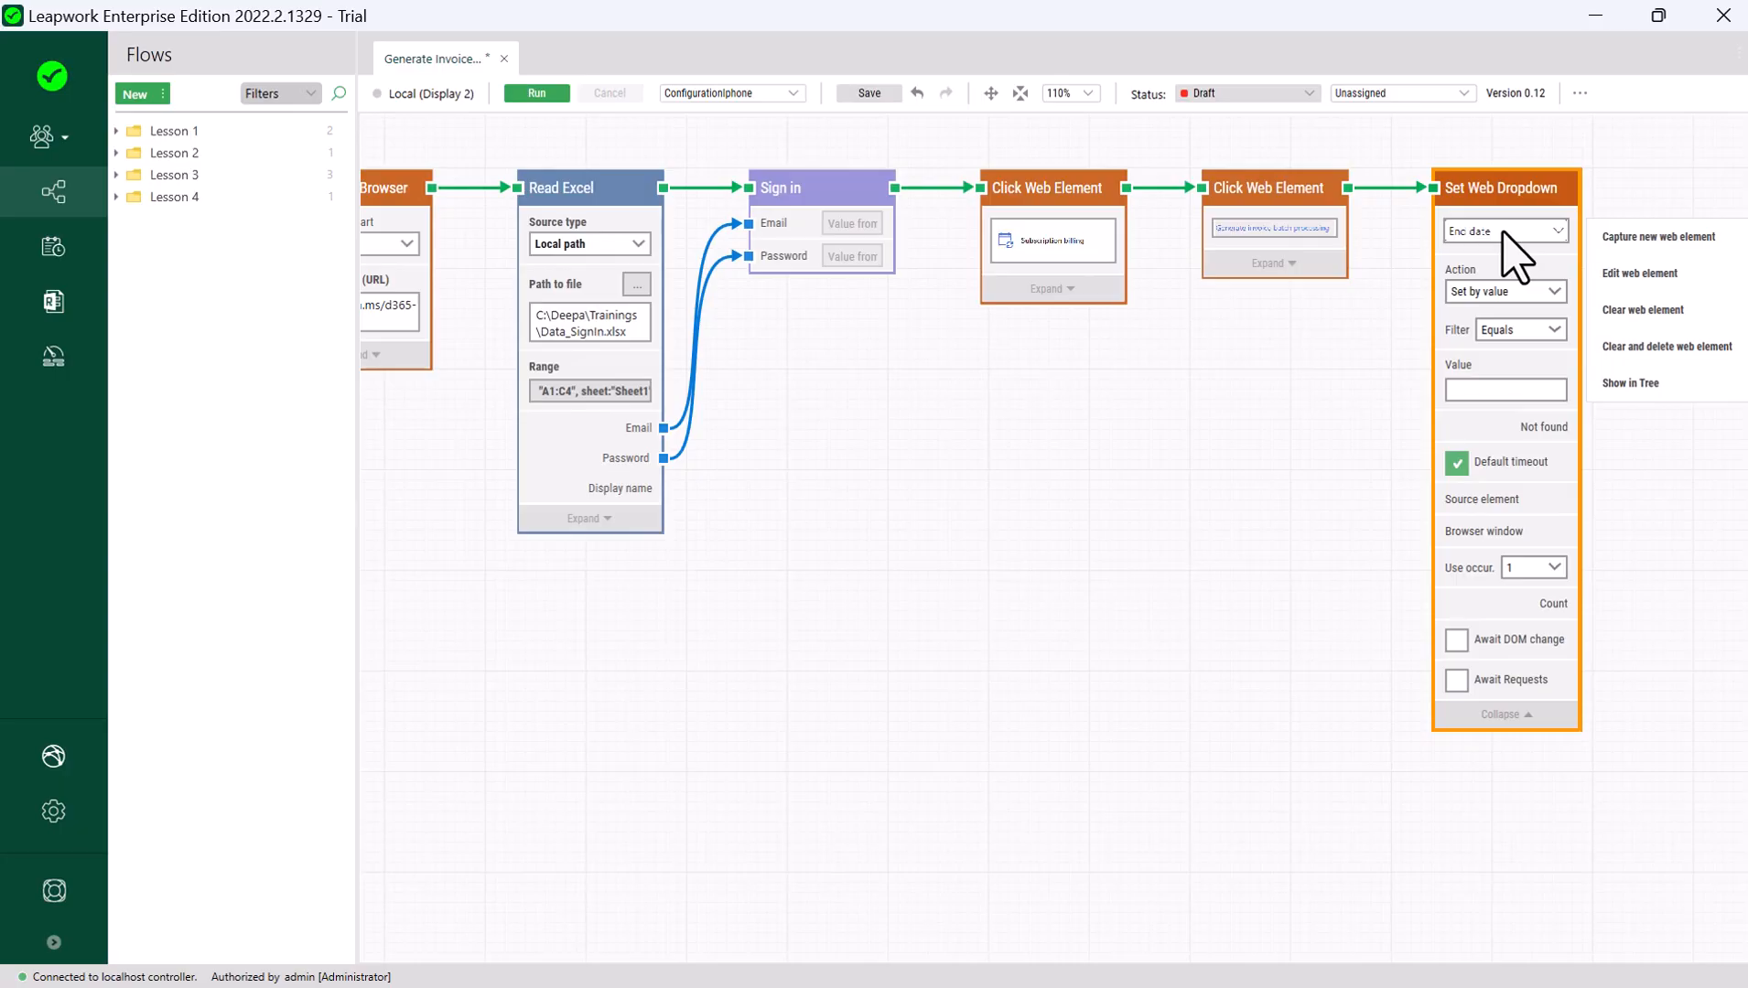
pyautogui.click(1634, 274)
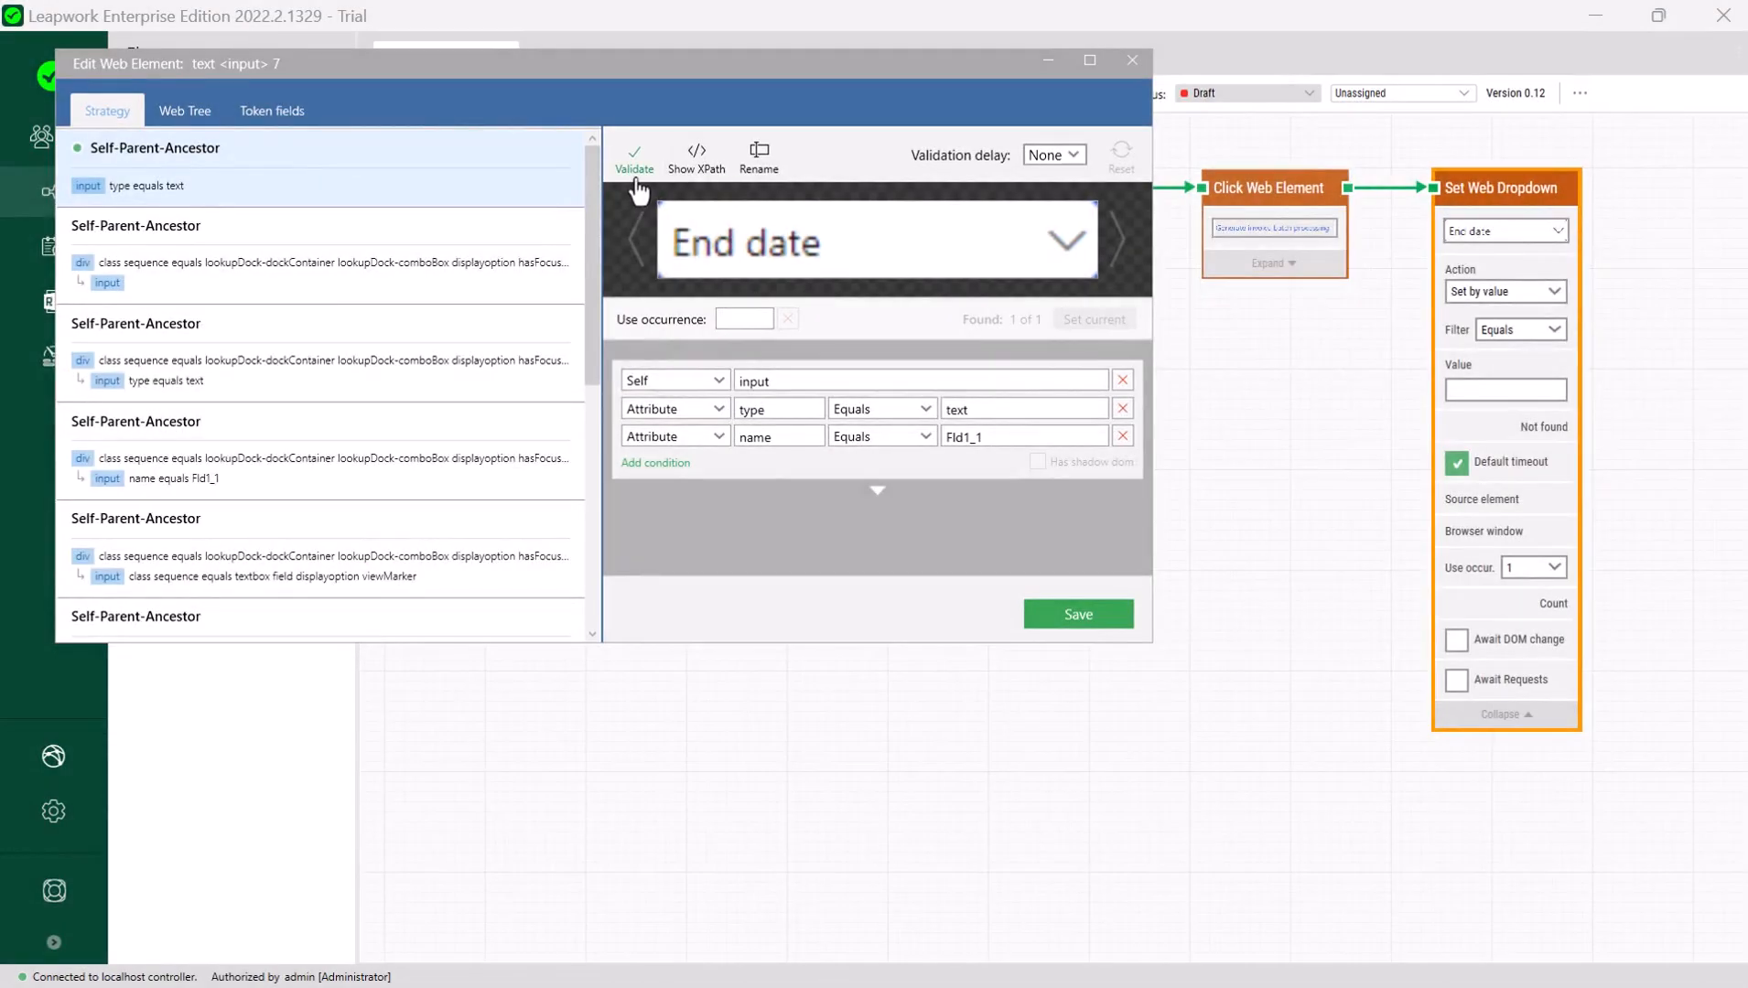
pyautogui.click(636, 172)
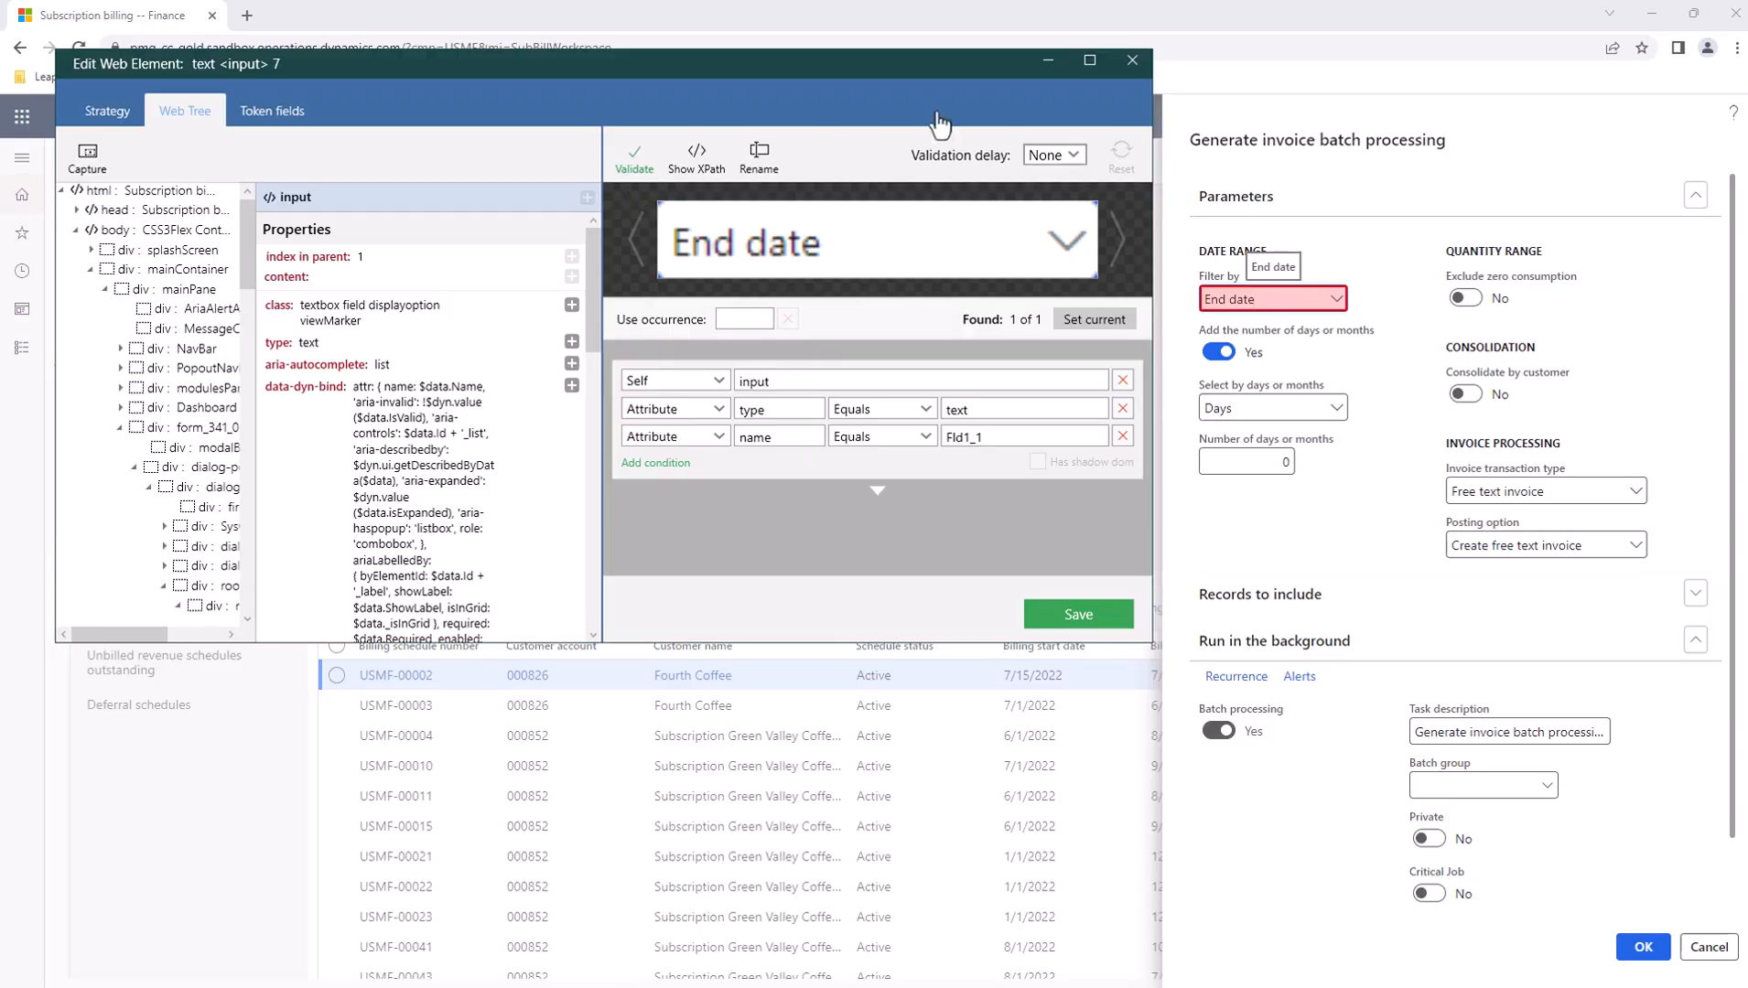
# Step: Examine the content of the dropdown's list items in the element's web tree and save the element
pyautogui.click(1089, 59)
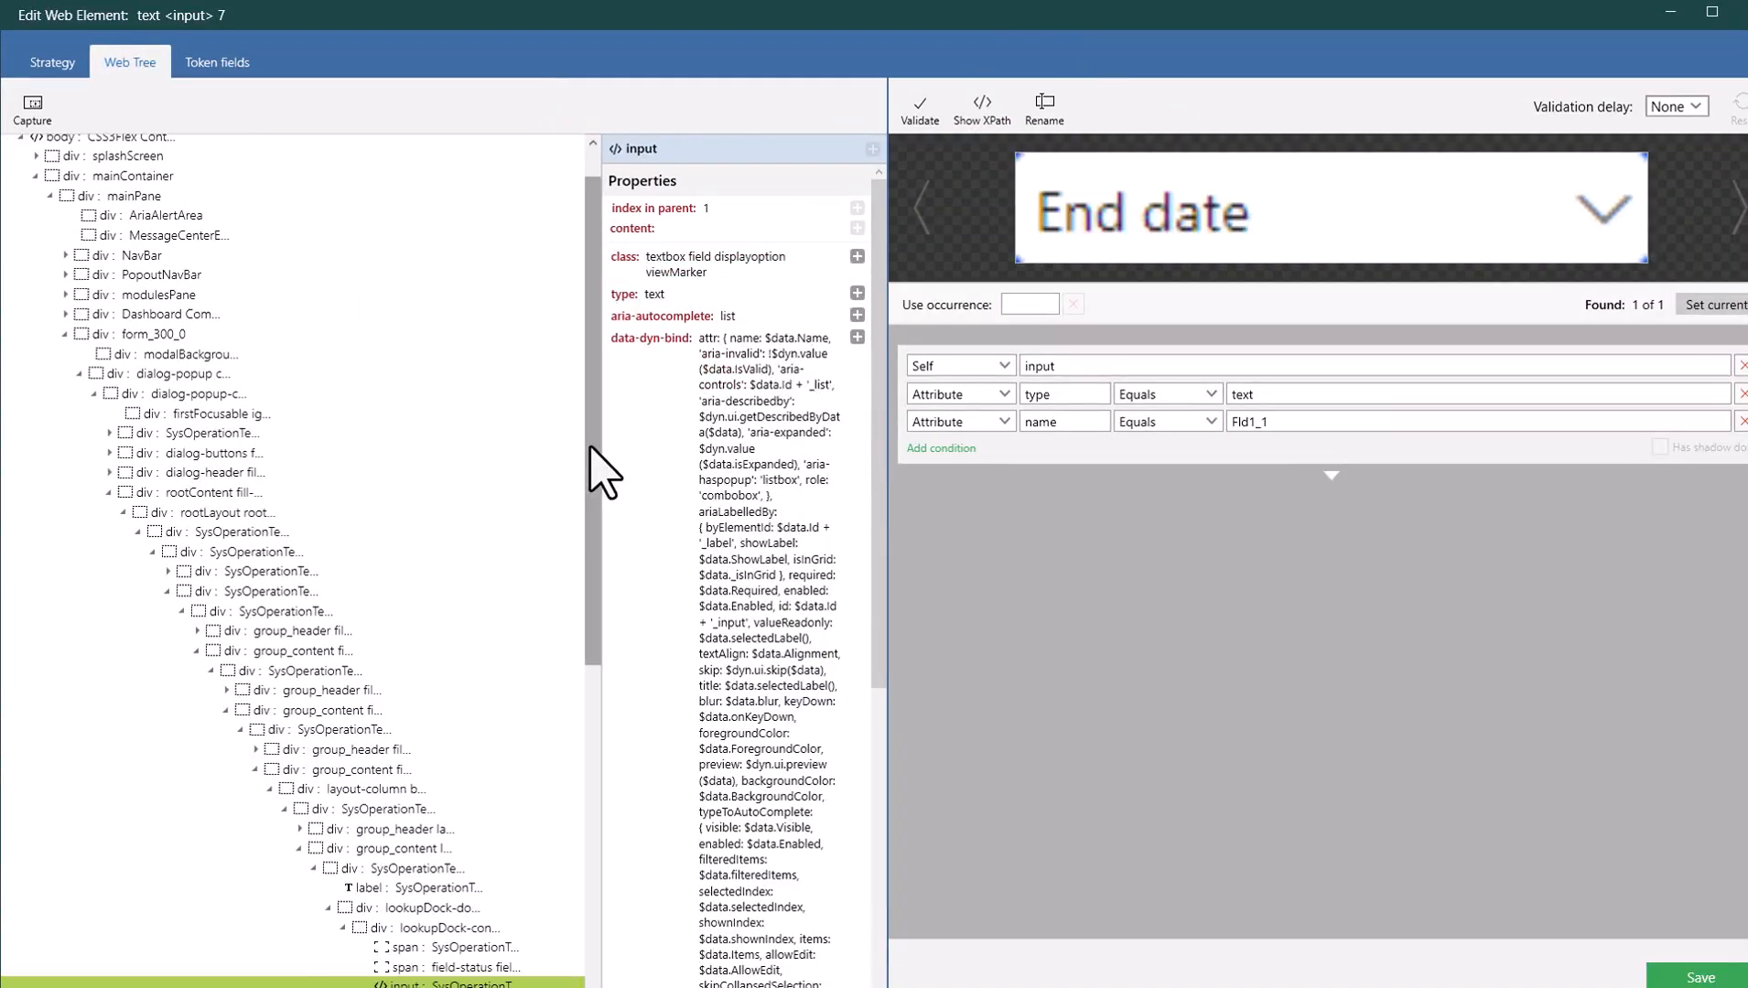
pyautogui.moveTo(591, 447); pyautogui.dragTo(583, 652)
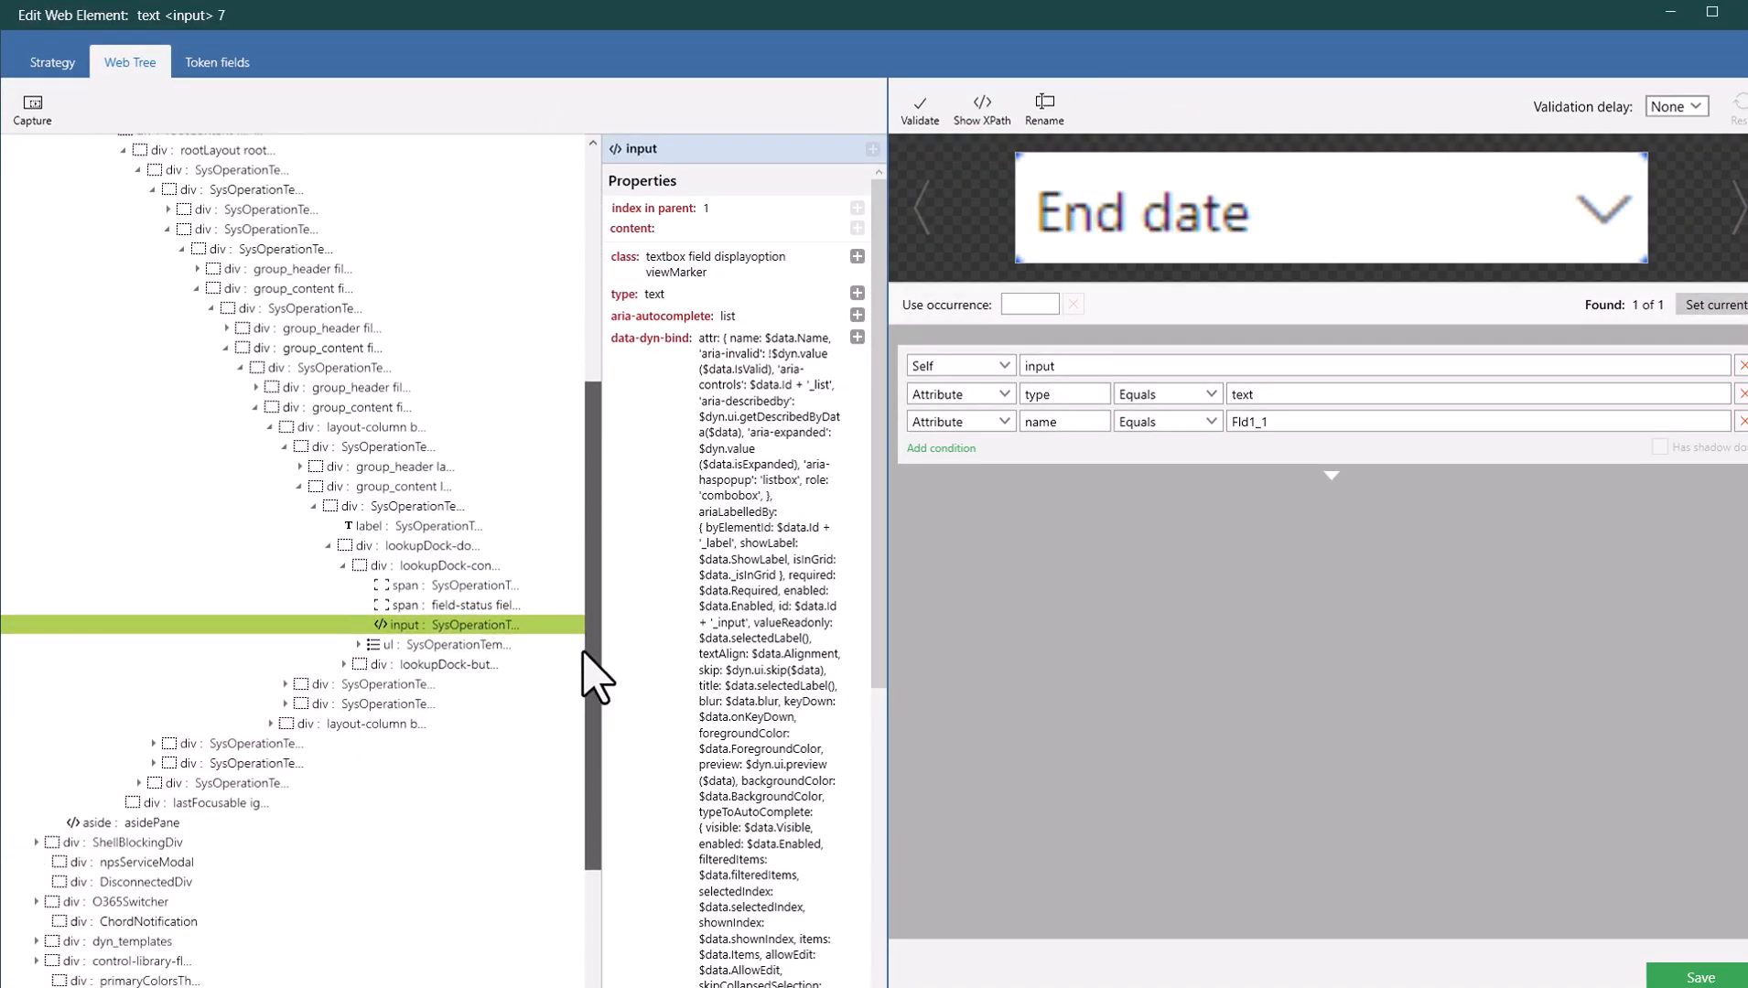
pyautogui.click(359, 644)
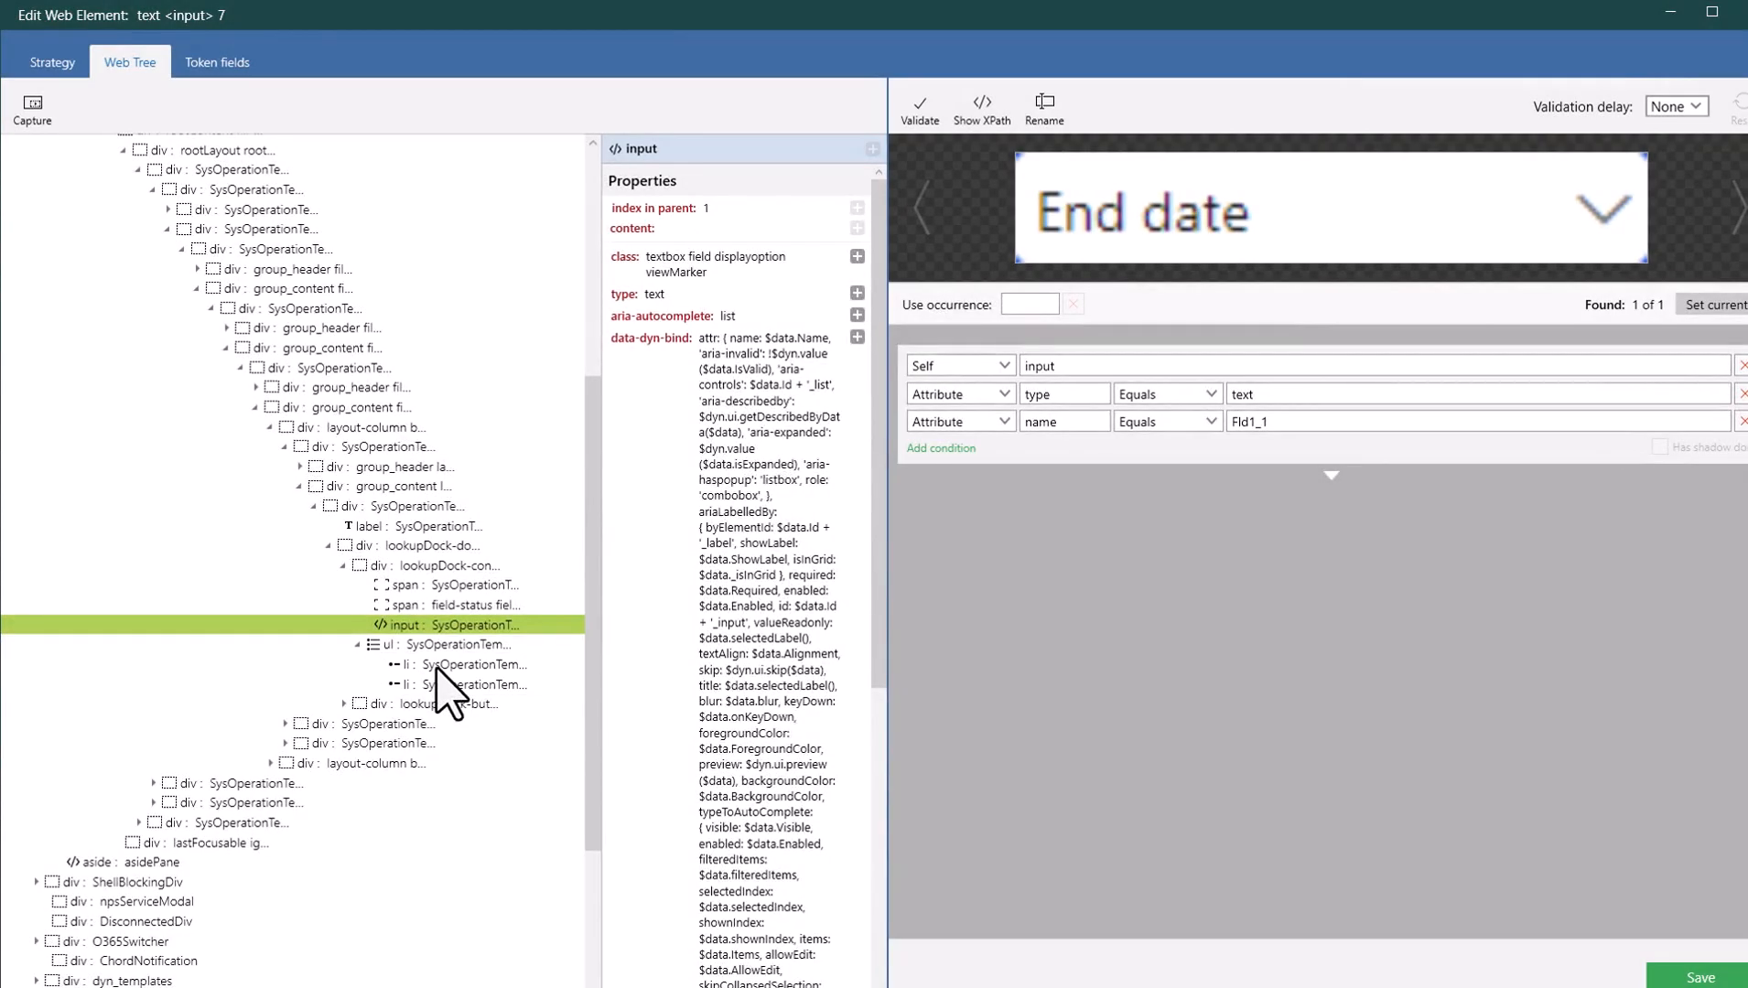
pyautogui.click(437, 668)
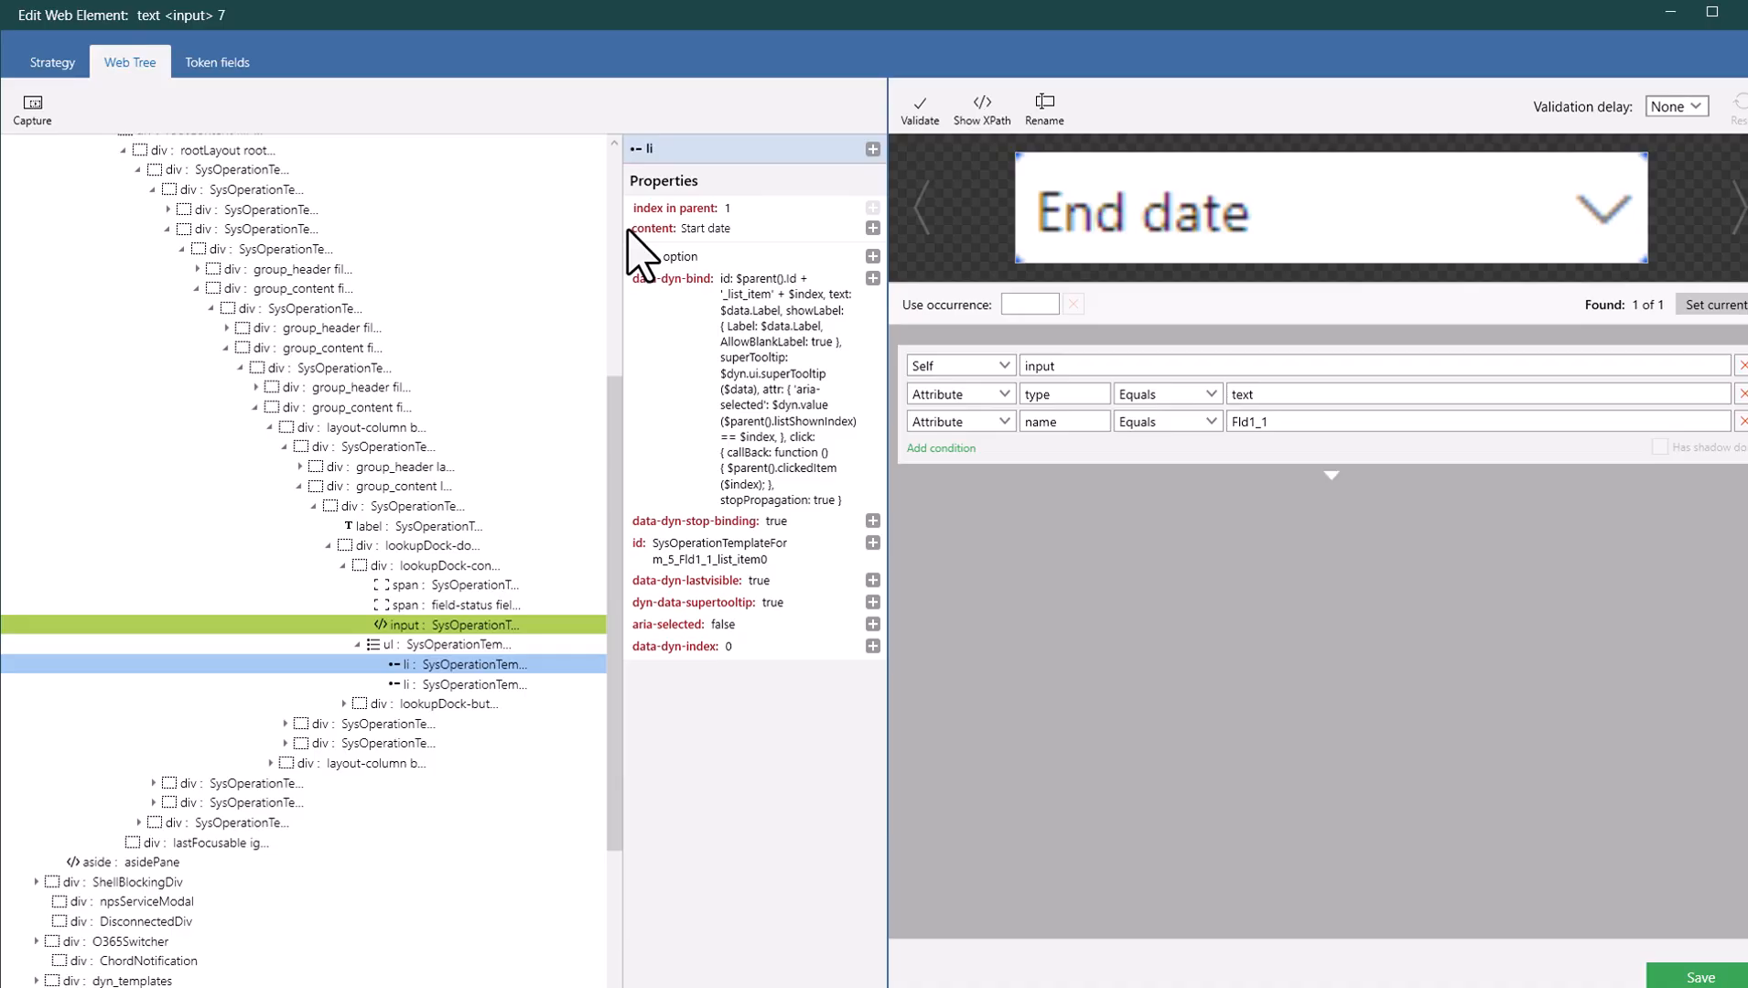
pyautogui.click(504, 687)
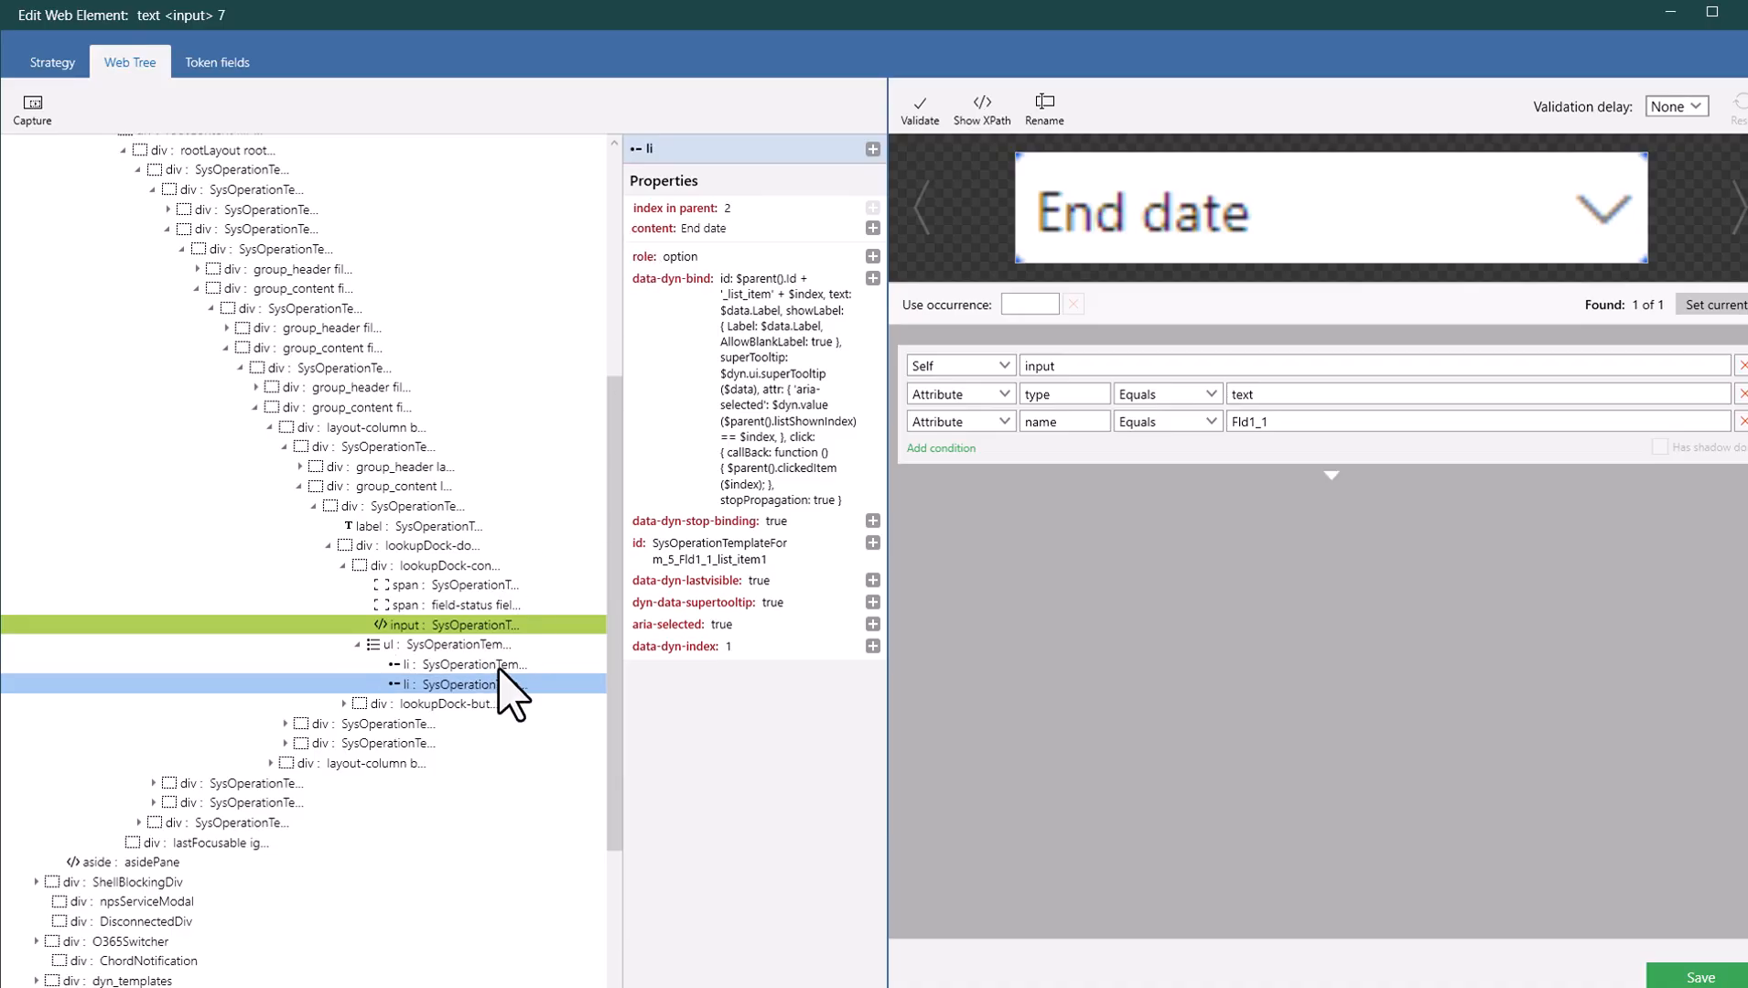
pyautogui.click(499, 668)
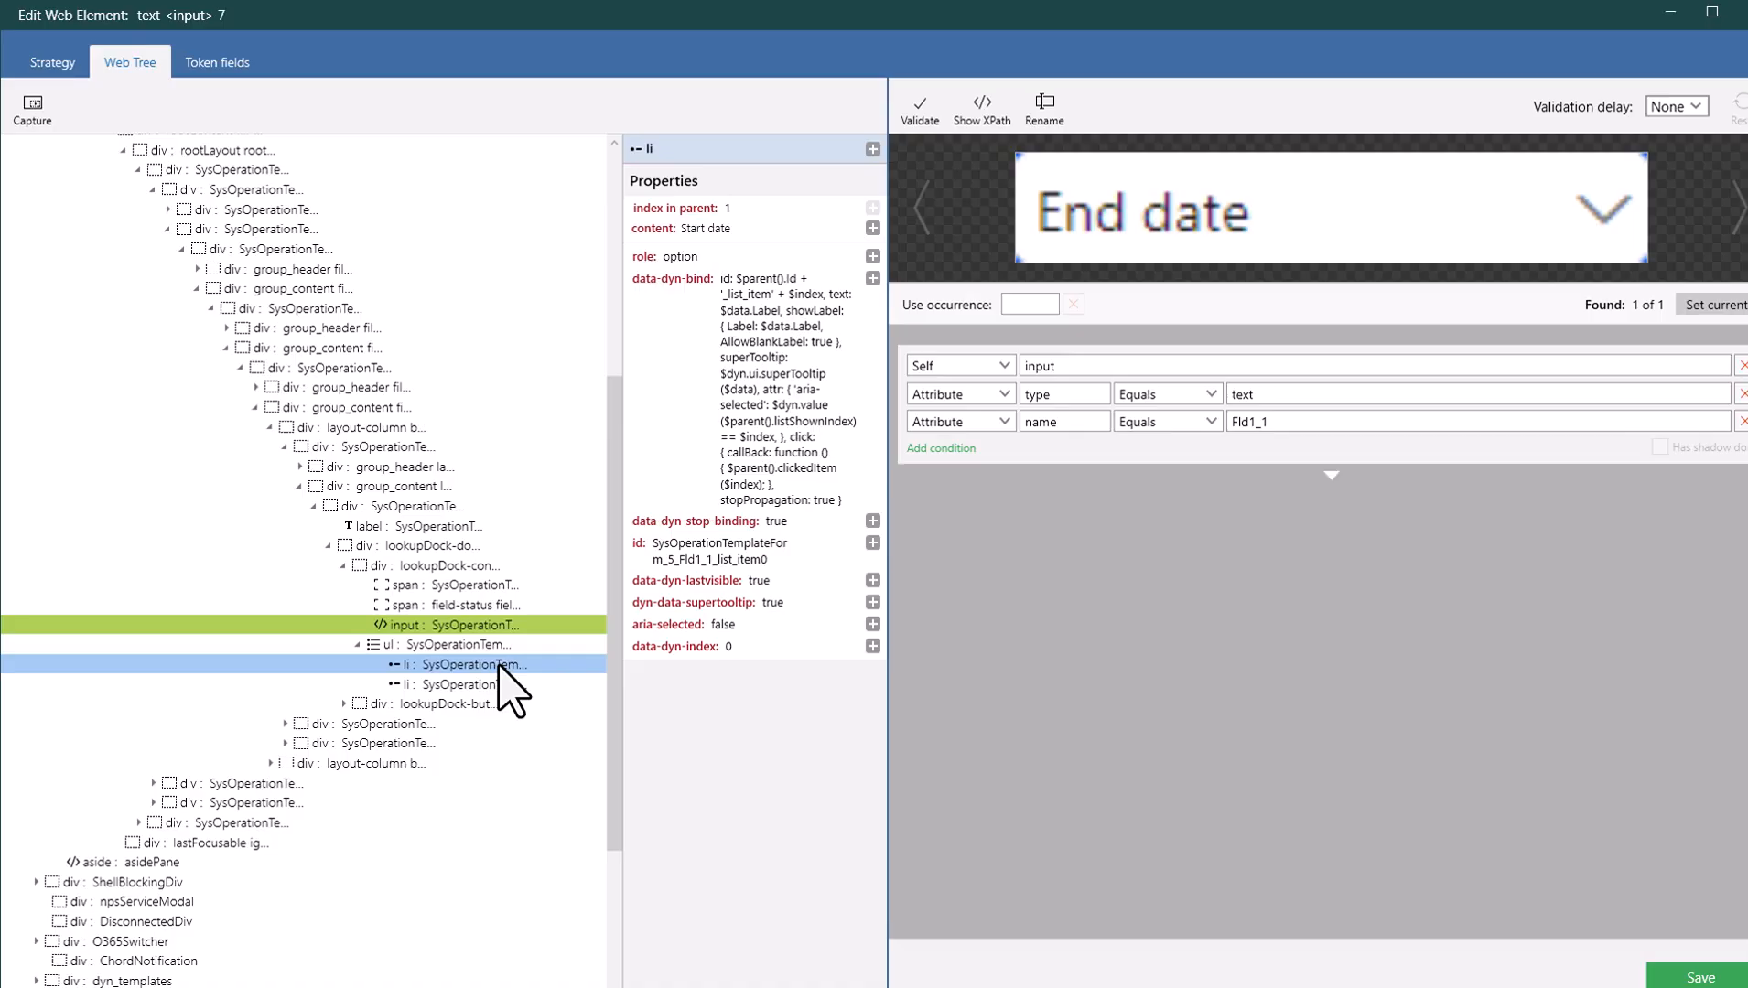
pyautogui.click(1700, 976)
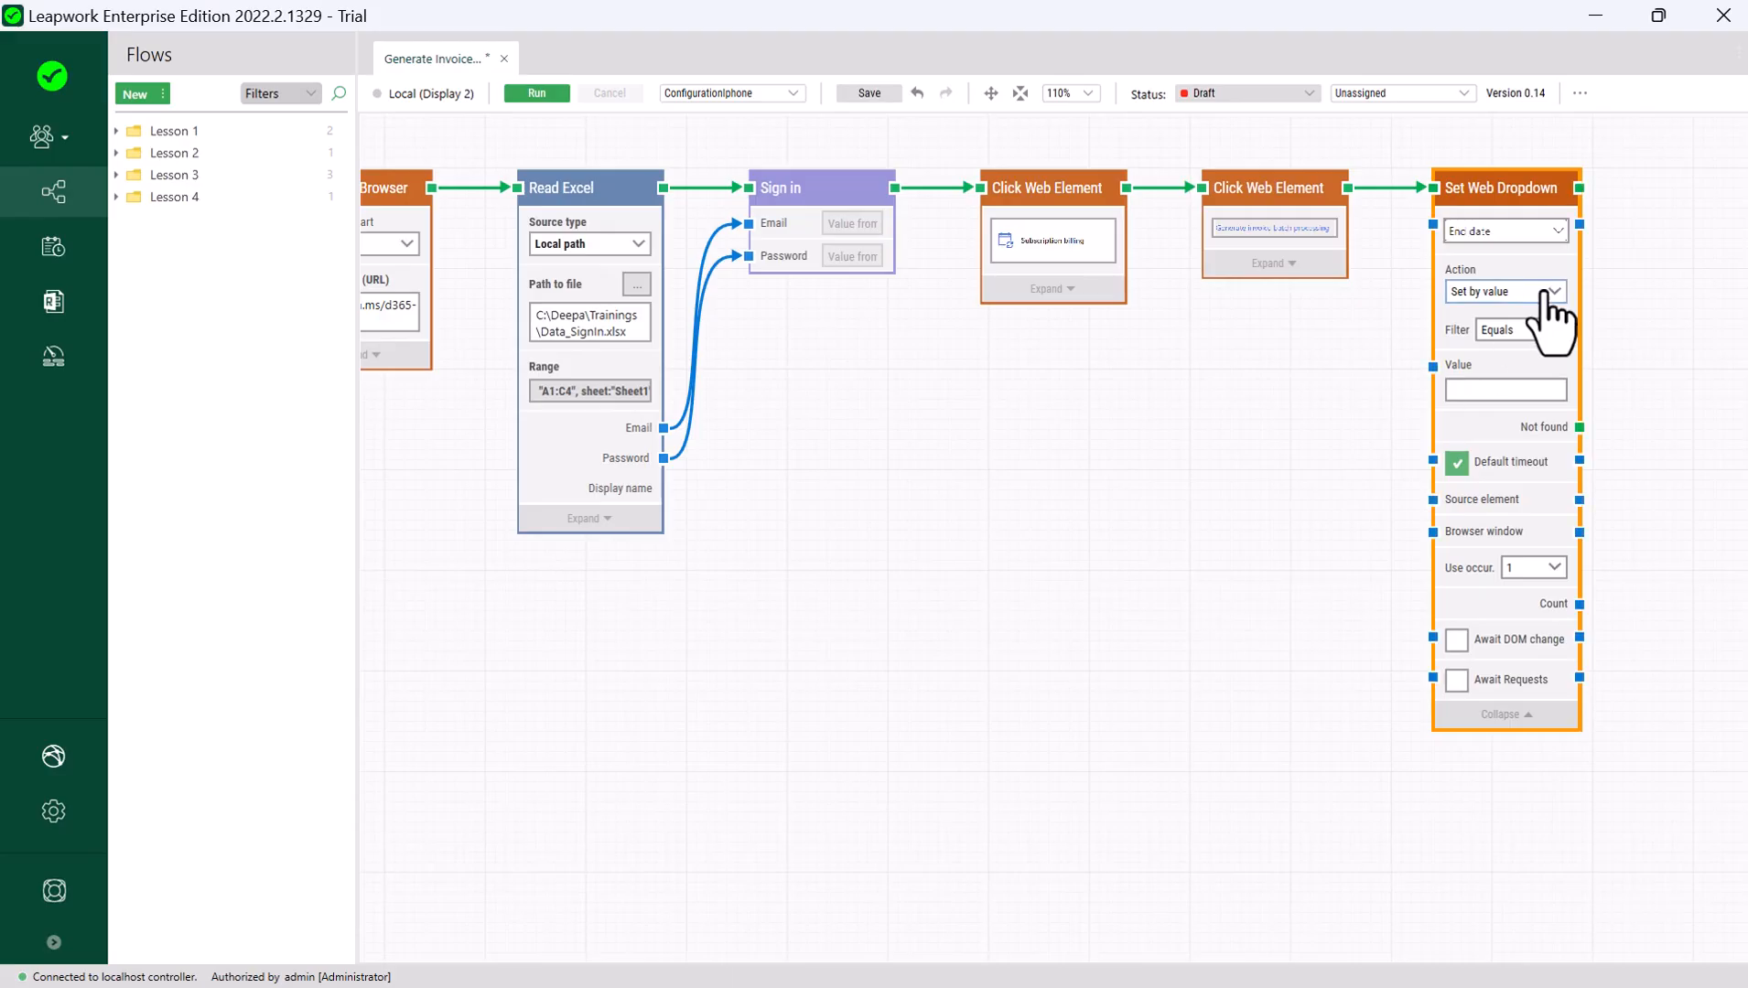
# Step: Configure the Set Web Dropdown block to use the Set by text action with the value "Start date"
pyautogui.click(1553, 291)
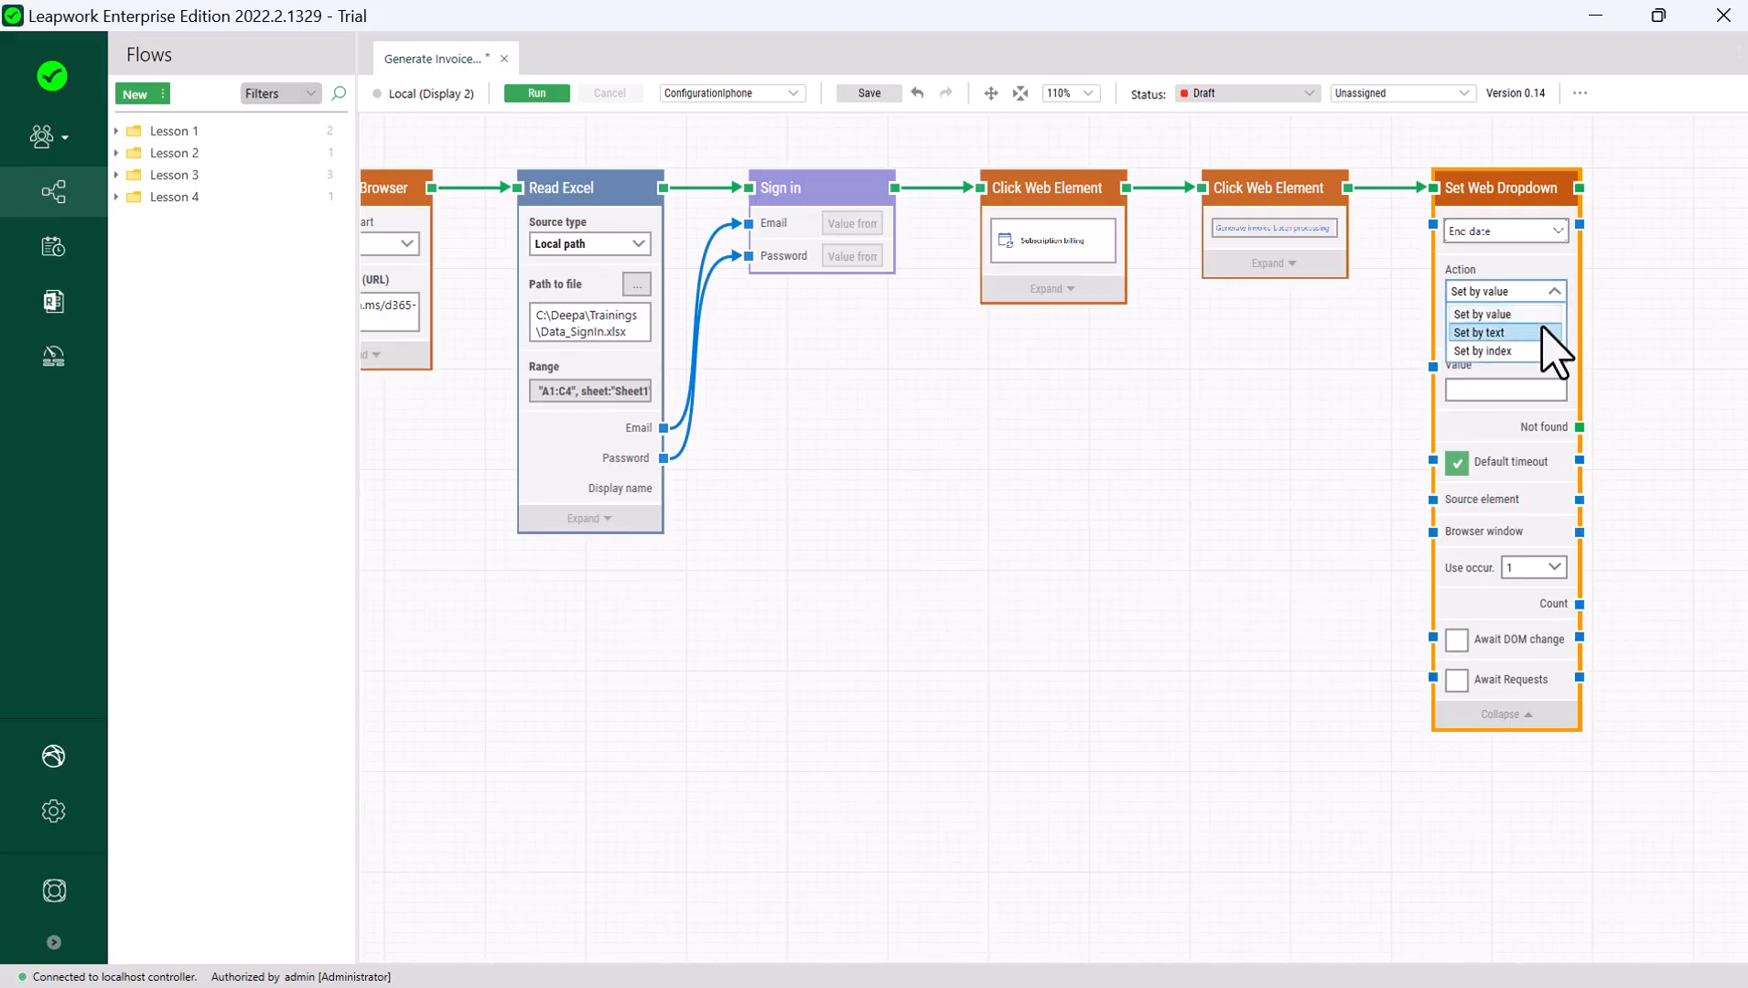
pyautogui.click(1464, 328)
pyautogui.click(1504, 391)
pyautogui.write('Start date')
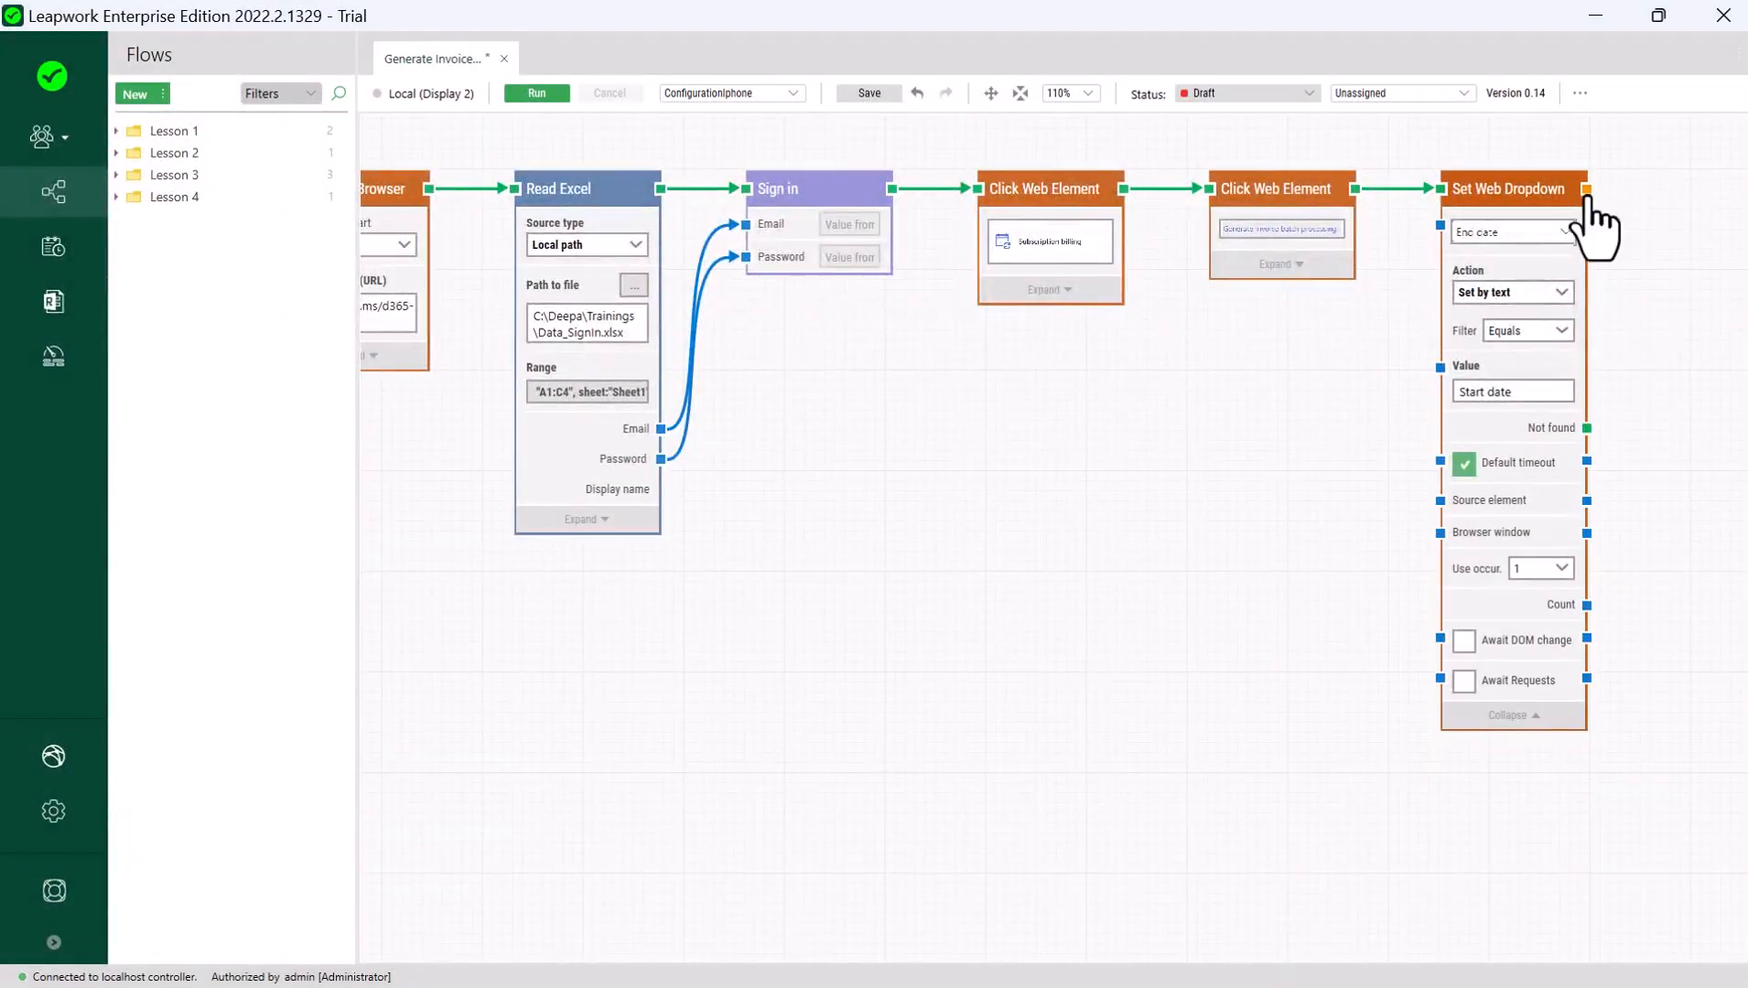
# Step: Add a Click Web Element block connected to the output of the Set Web Dropdown block
pyautogui.moveTo(1588, 189); pyautogui.dragTo(1646, 245)
pyautogui.write('Click Web e')
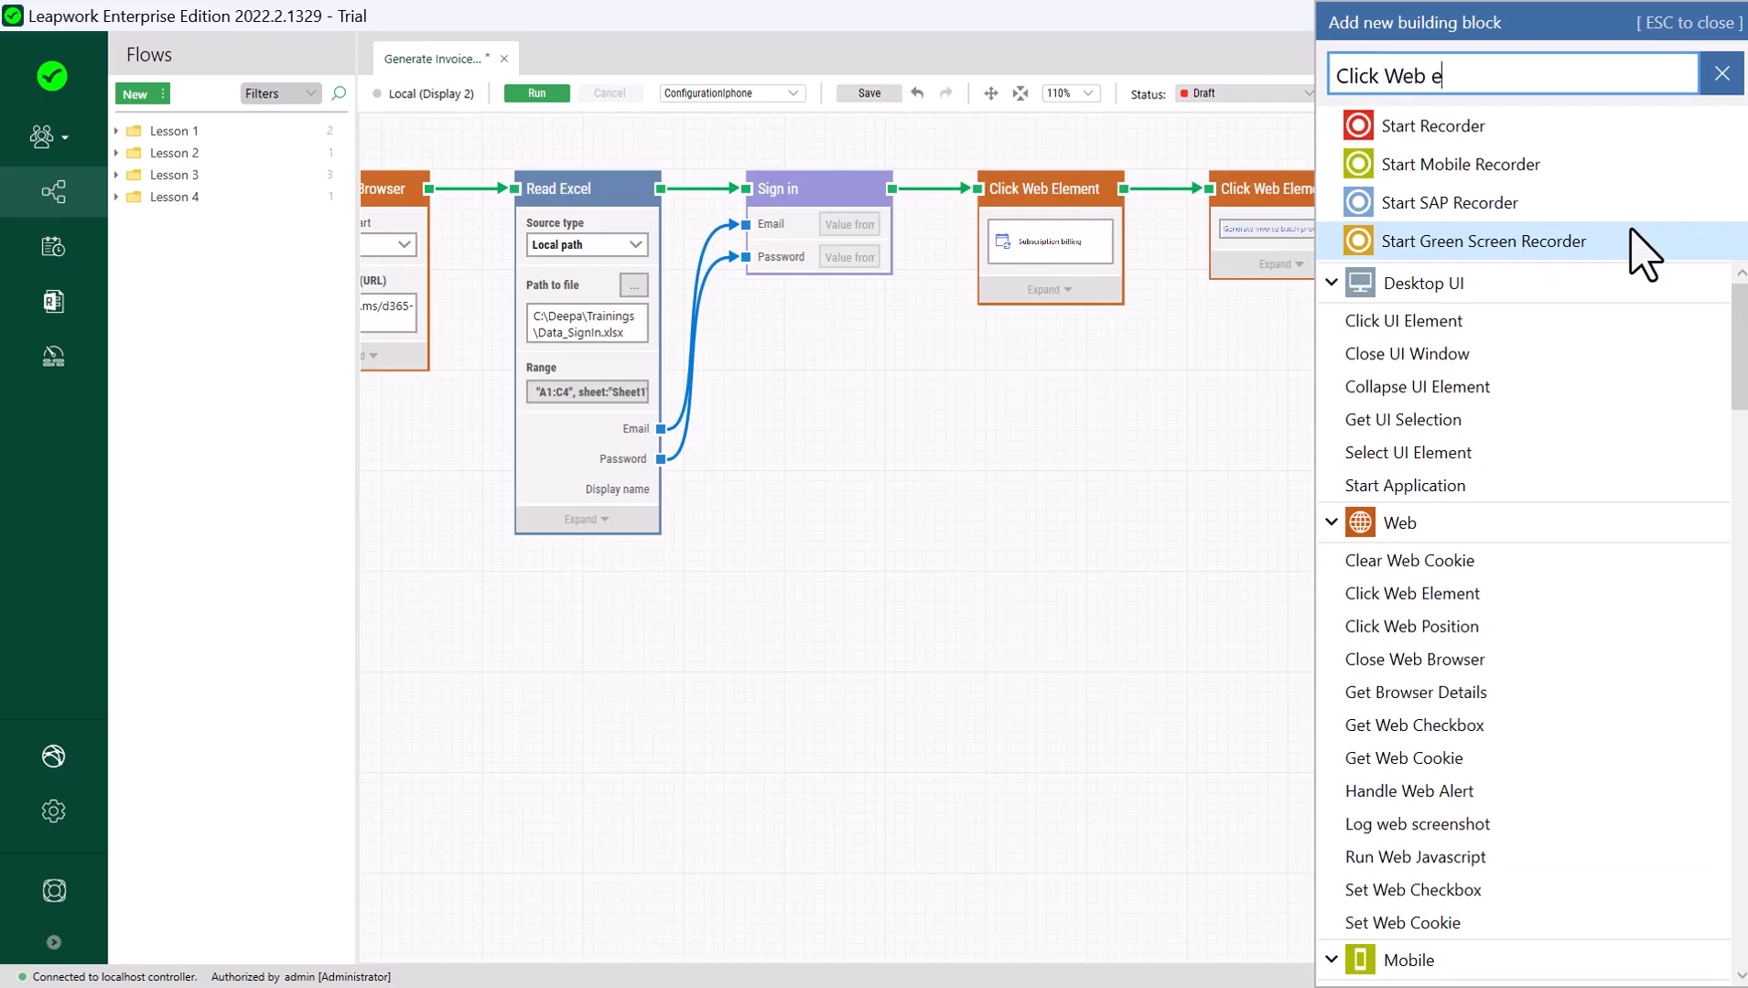
pyautogui.write('lement')
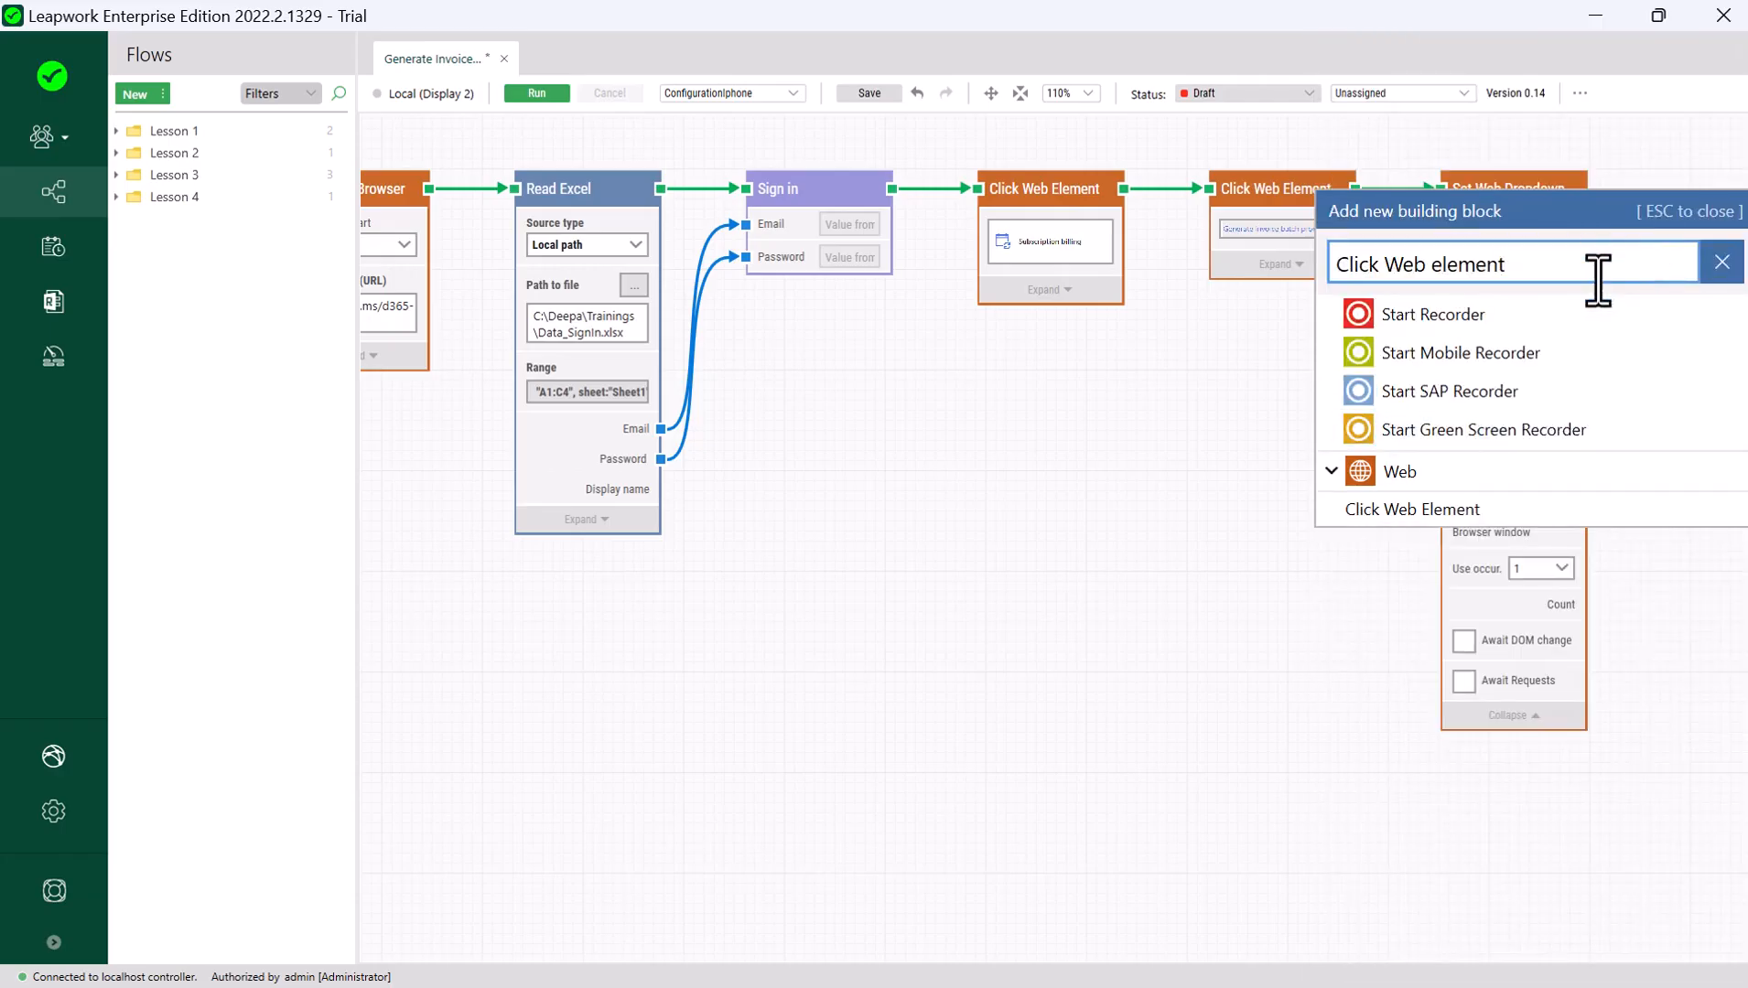
pyautogui.click(1556, 509)
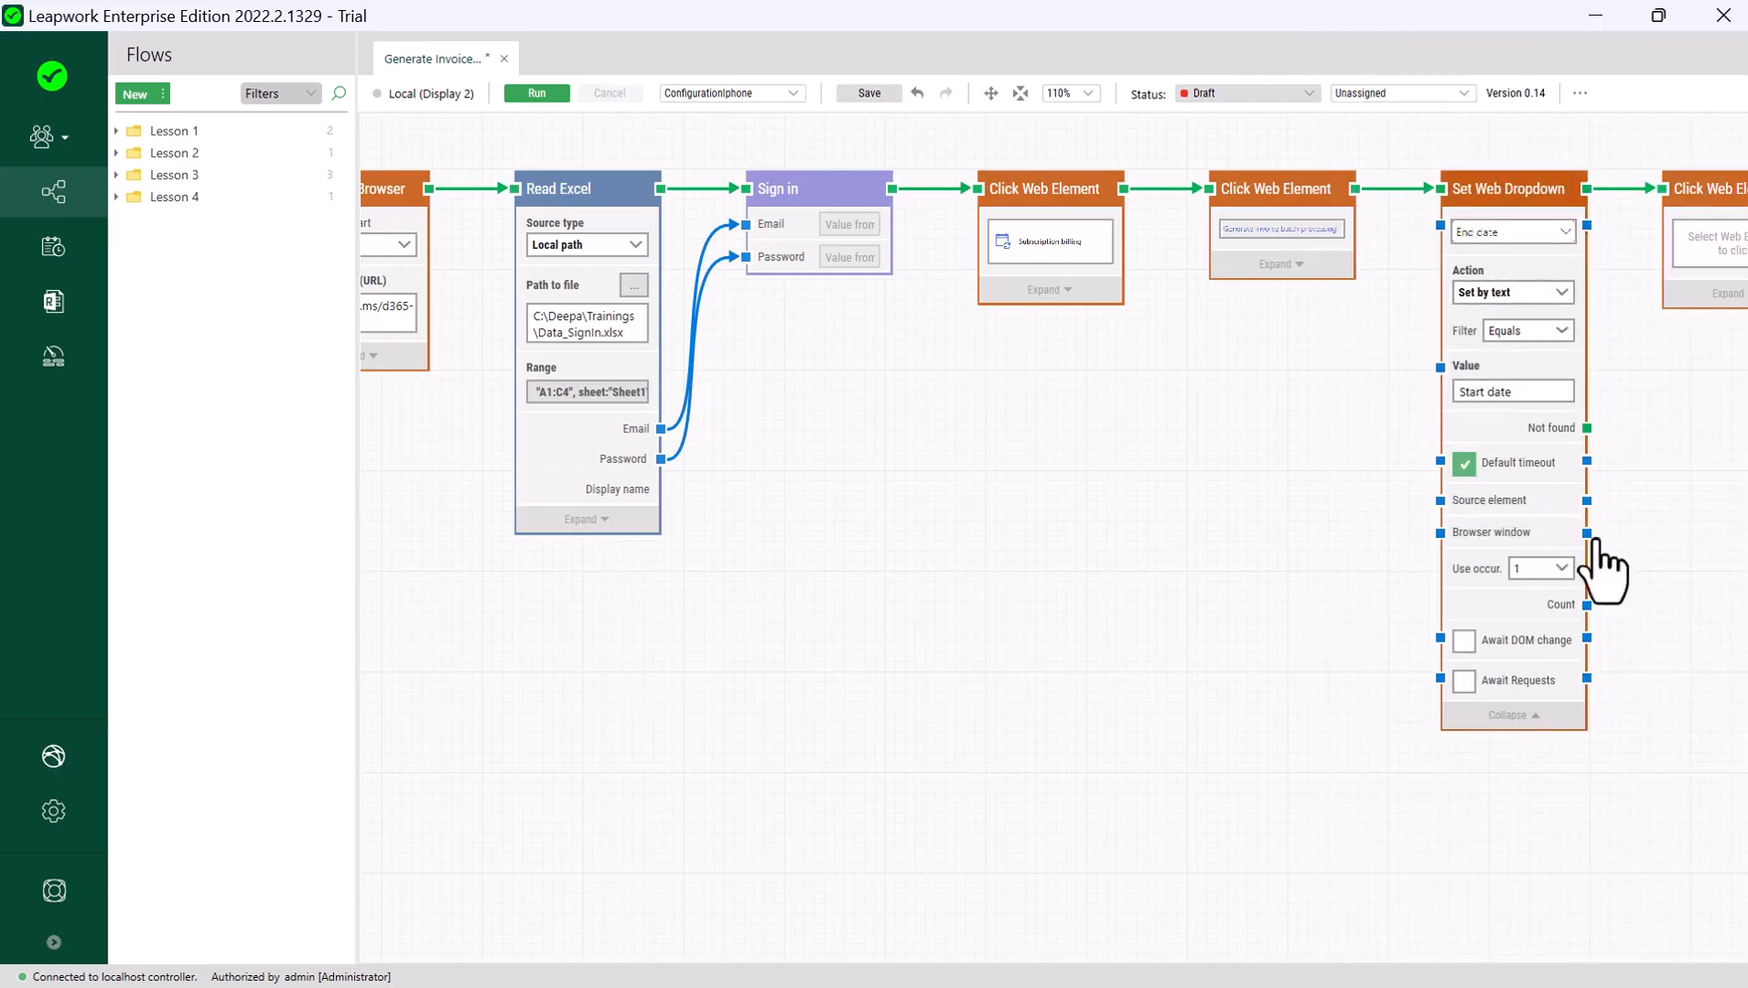
# Step: Capture the Consolidate by customer toggle as the new Click Web Element block's target and shift the block slightly along the flow
pyautogui.moveTo(1182, 384); pyautogui.dragTo(972, 377)
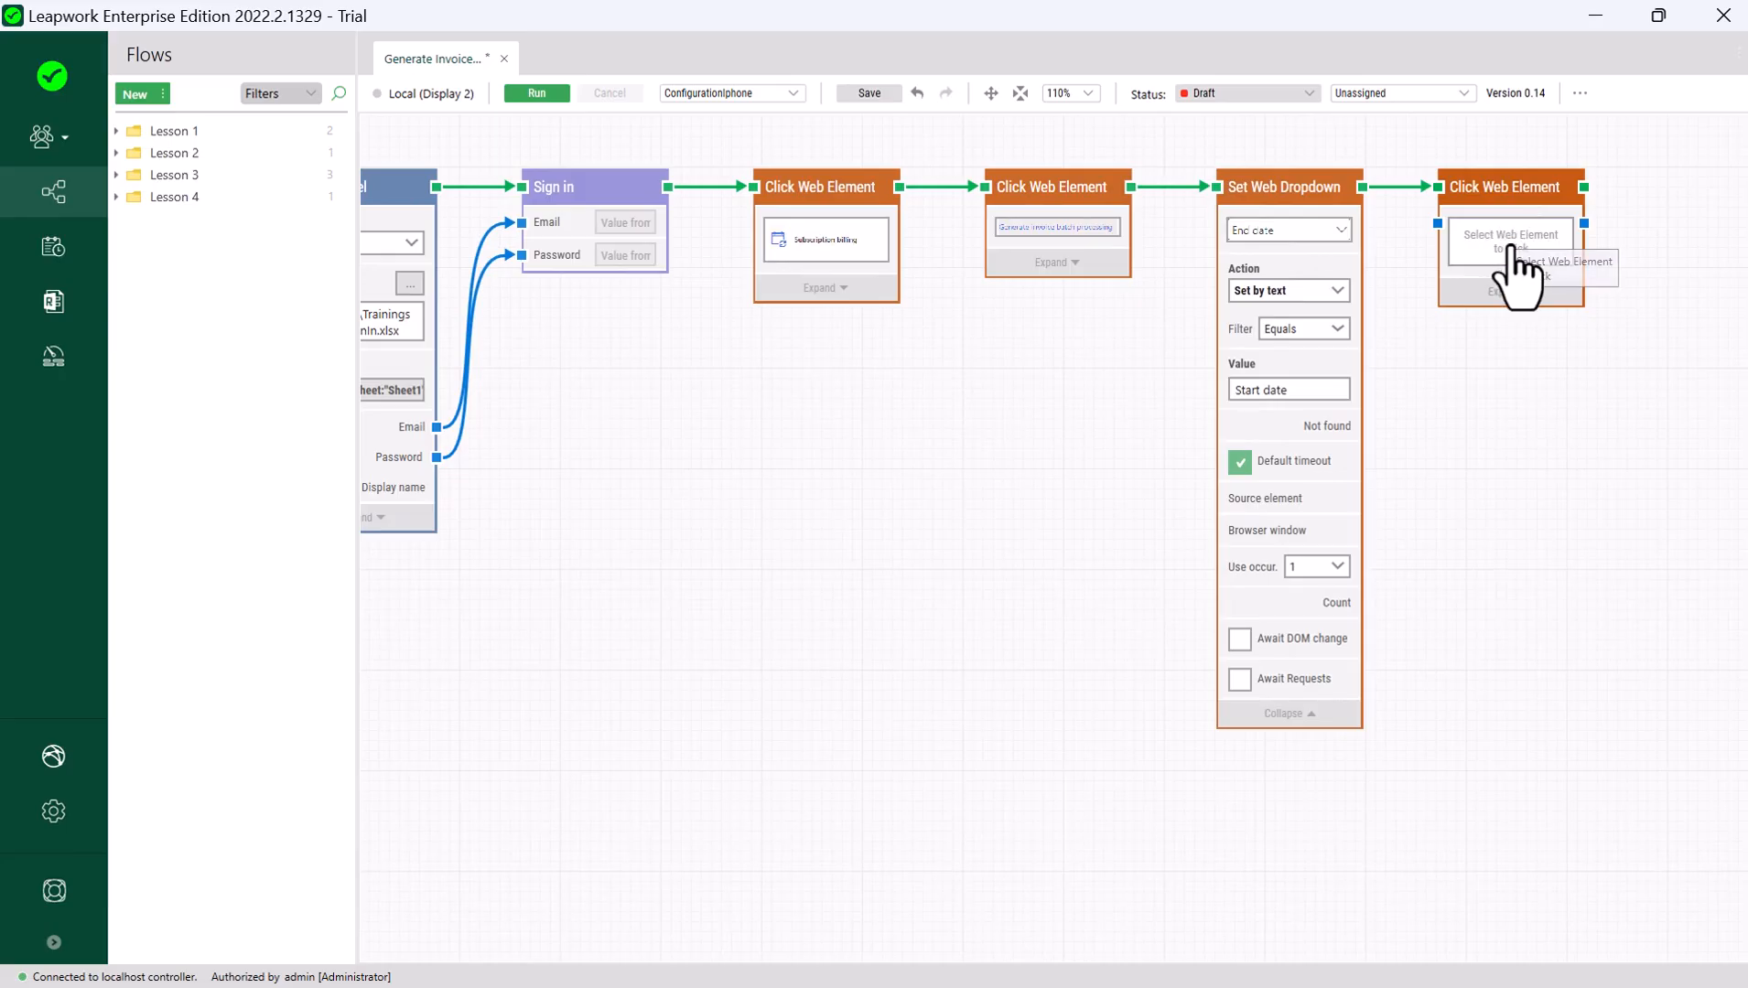
pyautogui.click(1517, 265)
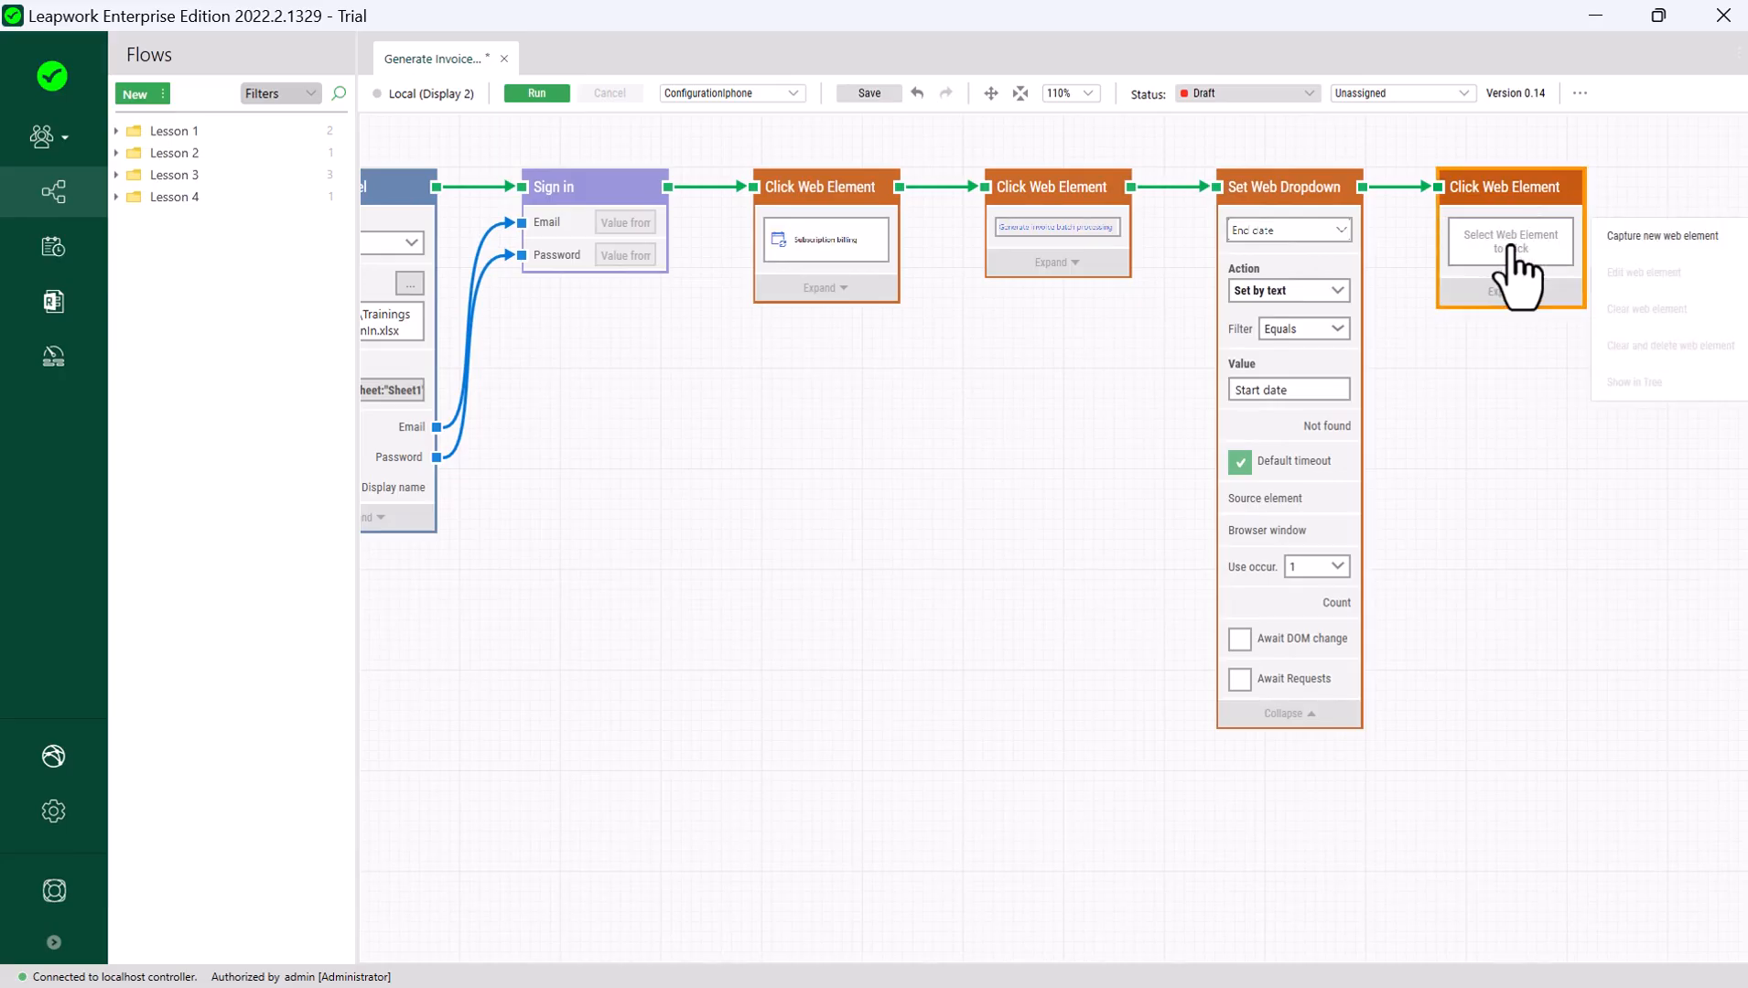
pyautogui.click(1628, 240)
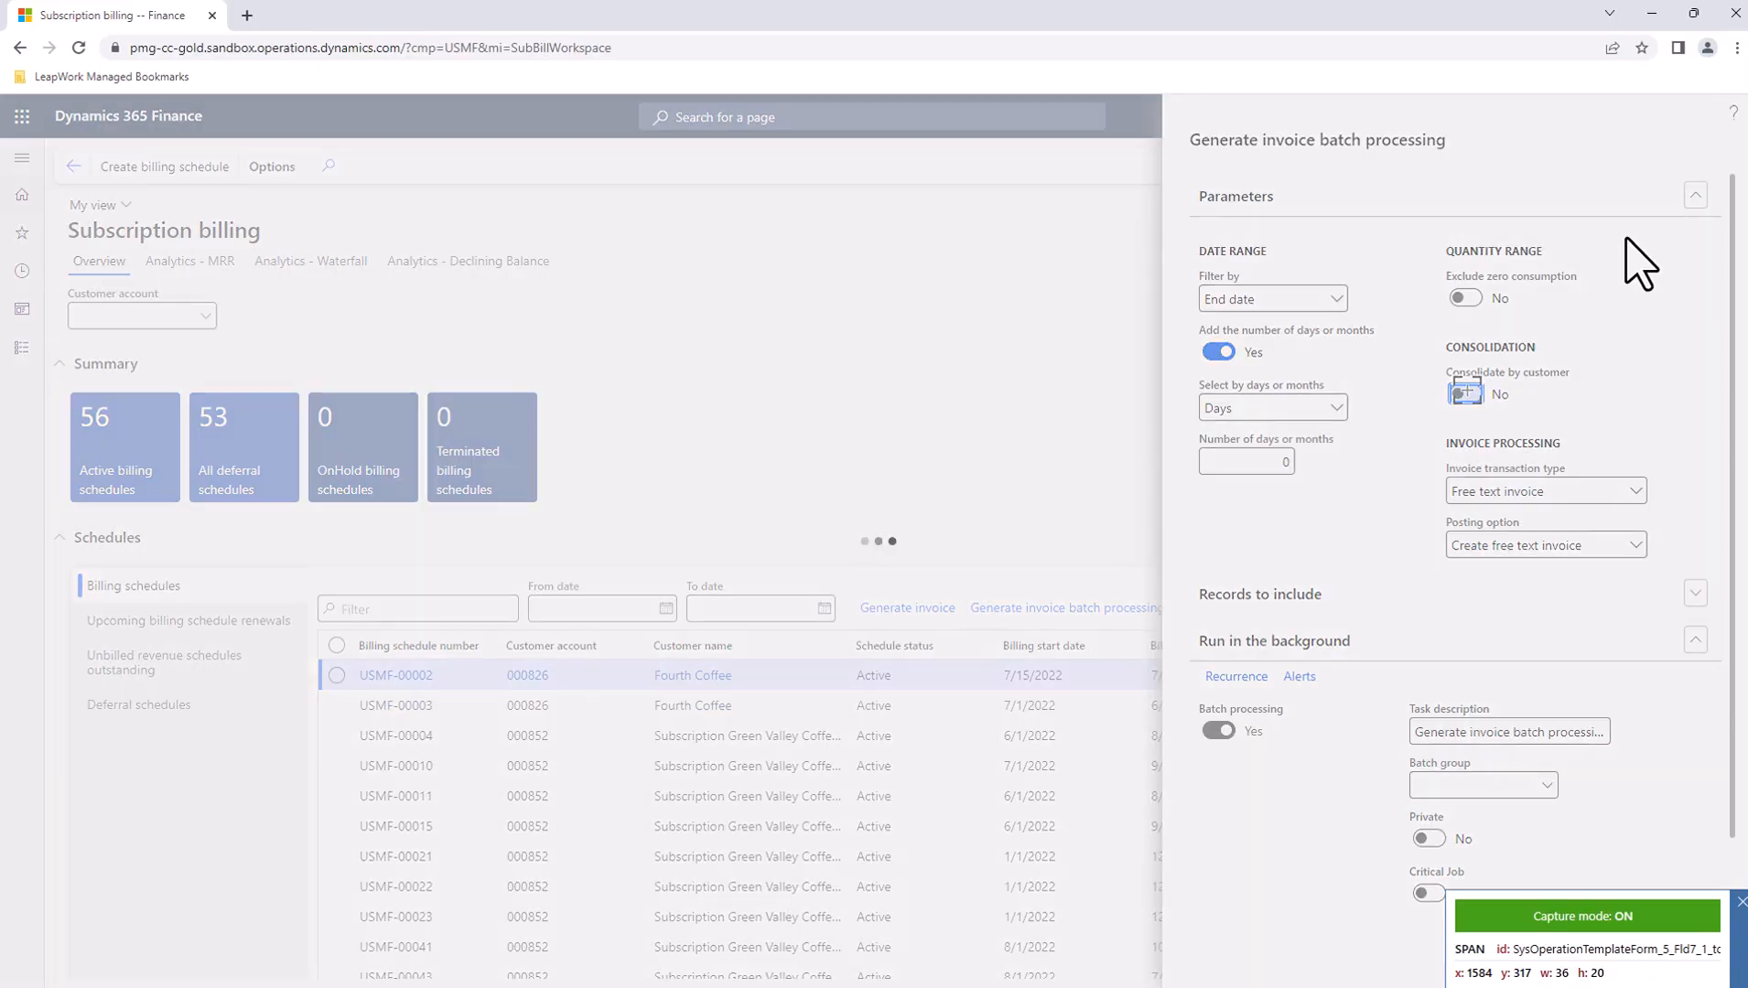
pyautogui.click(1461, 393)
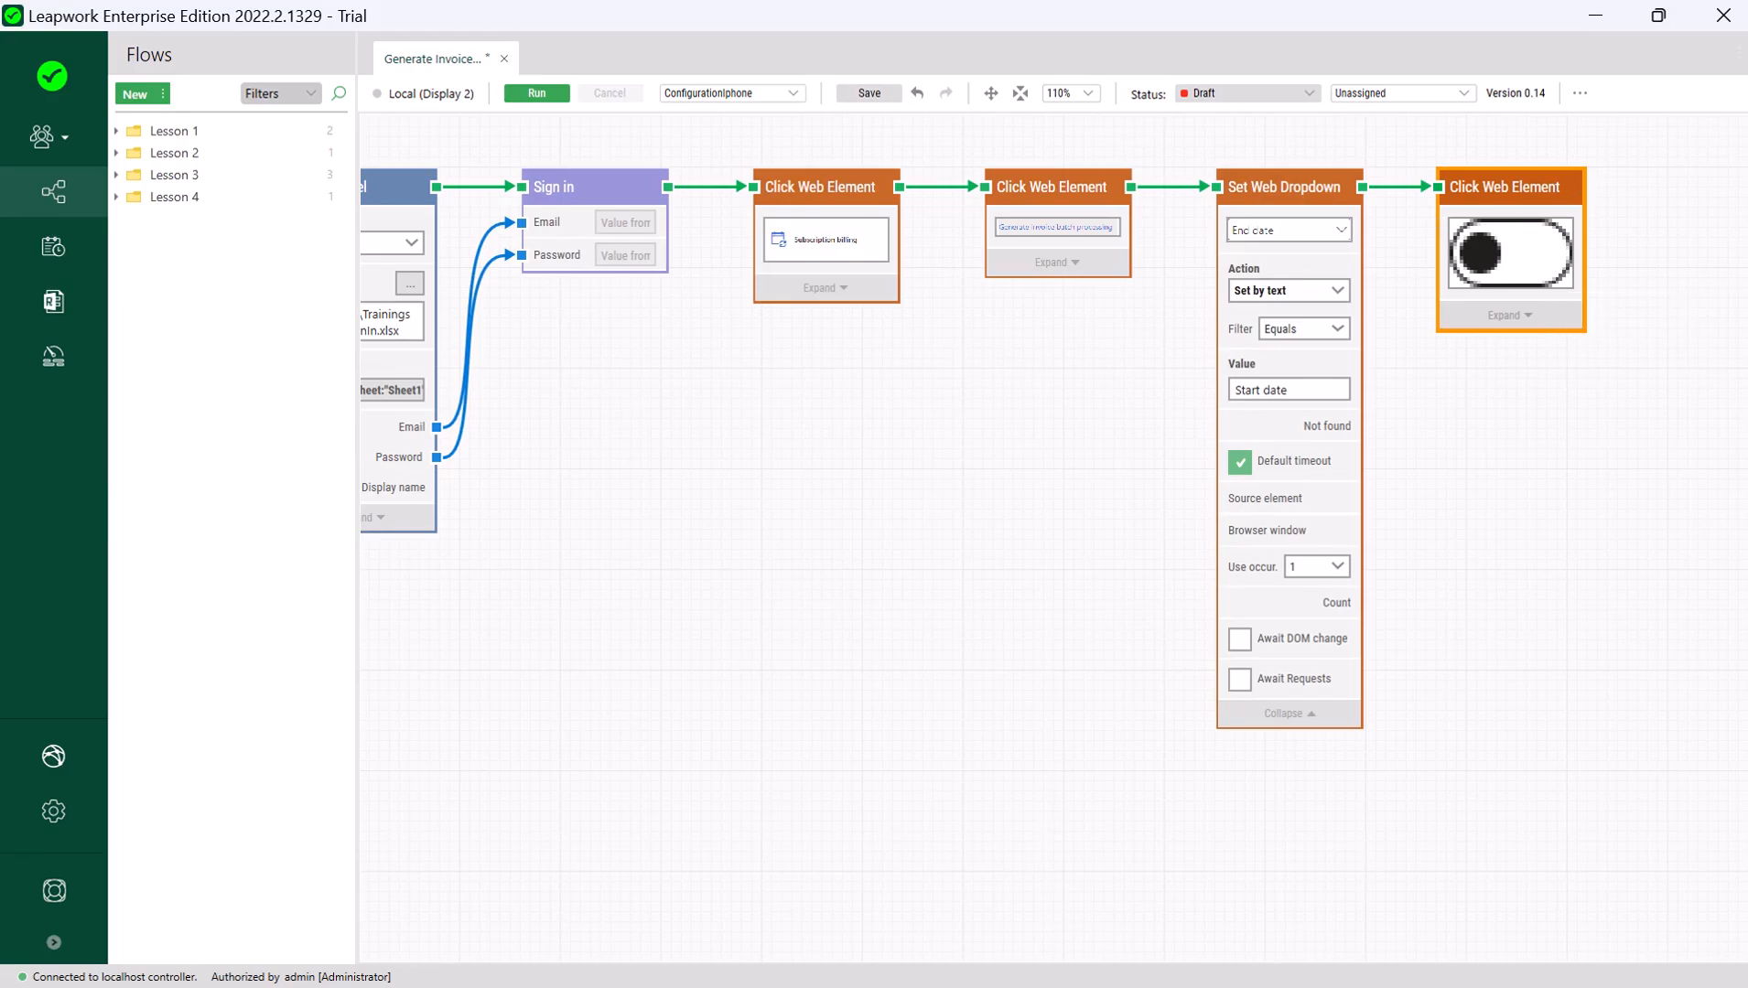
pyautogui.moveTo(1510, 187); pyautogui.dragTo(1520, 186)
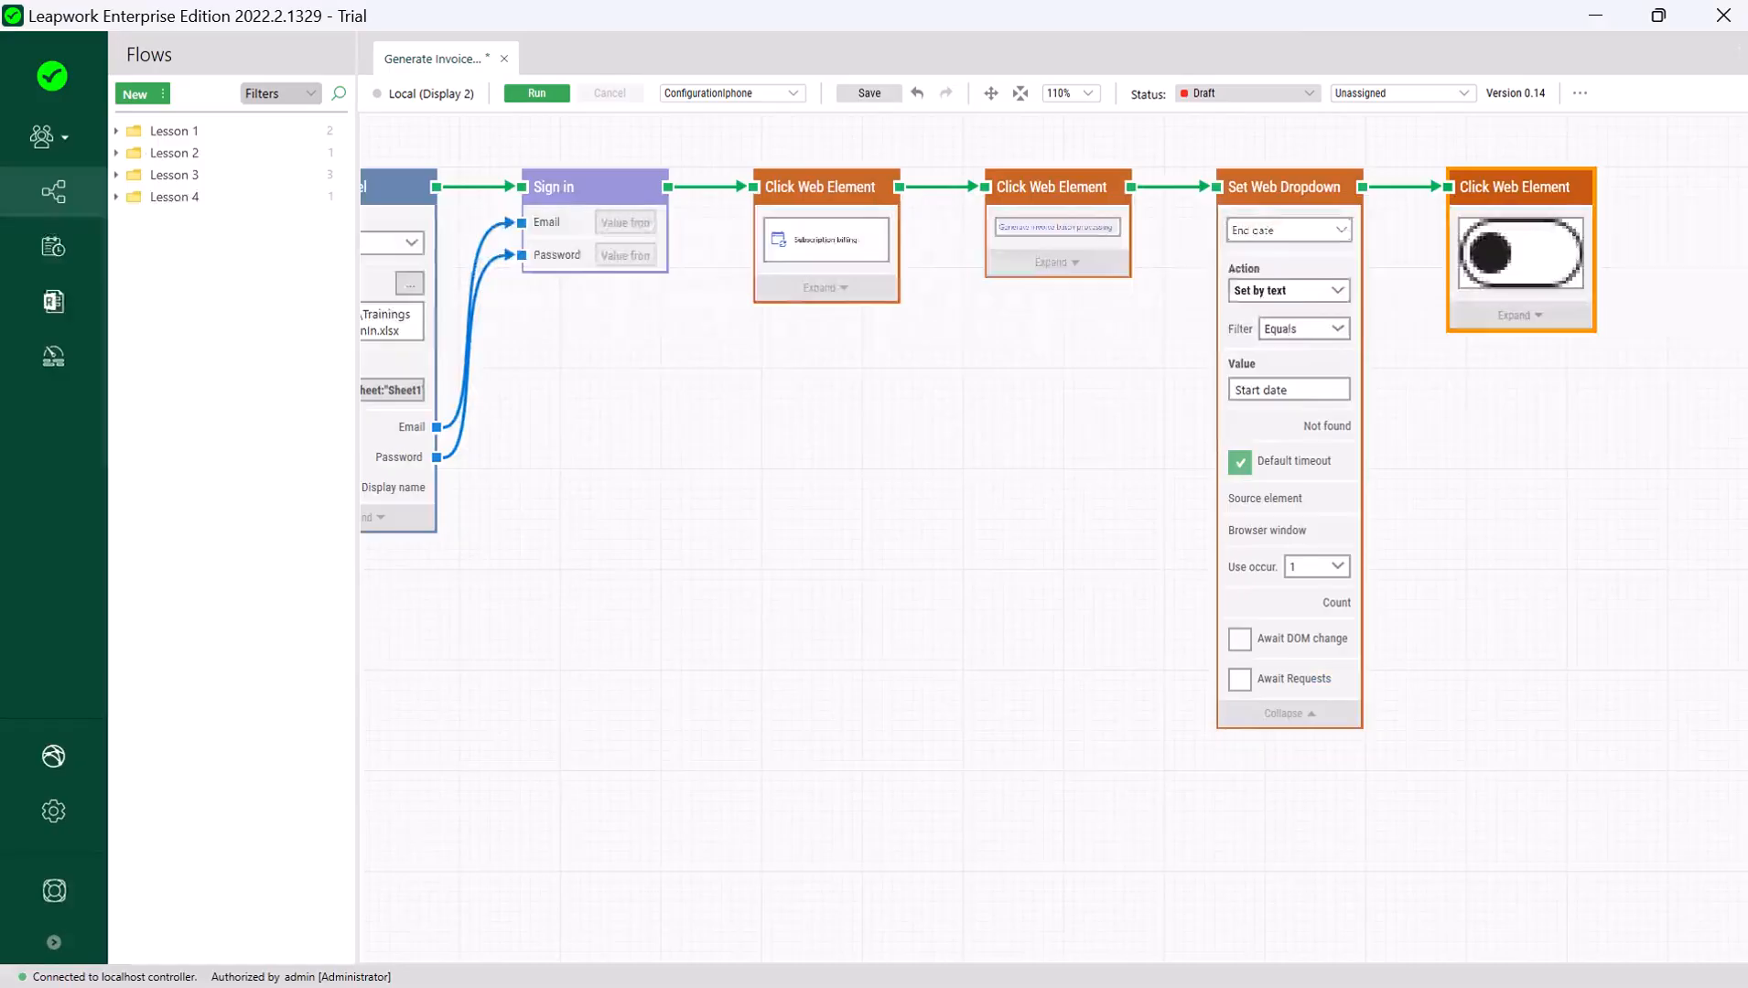
# Step: Add a Type Web Text block after the toggle's Click Web Element block and align it with the flow
pyautogui.moveTo(1597, 186); pyautogui.dragTo(1660, 190)
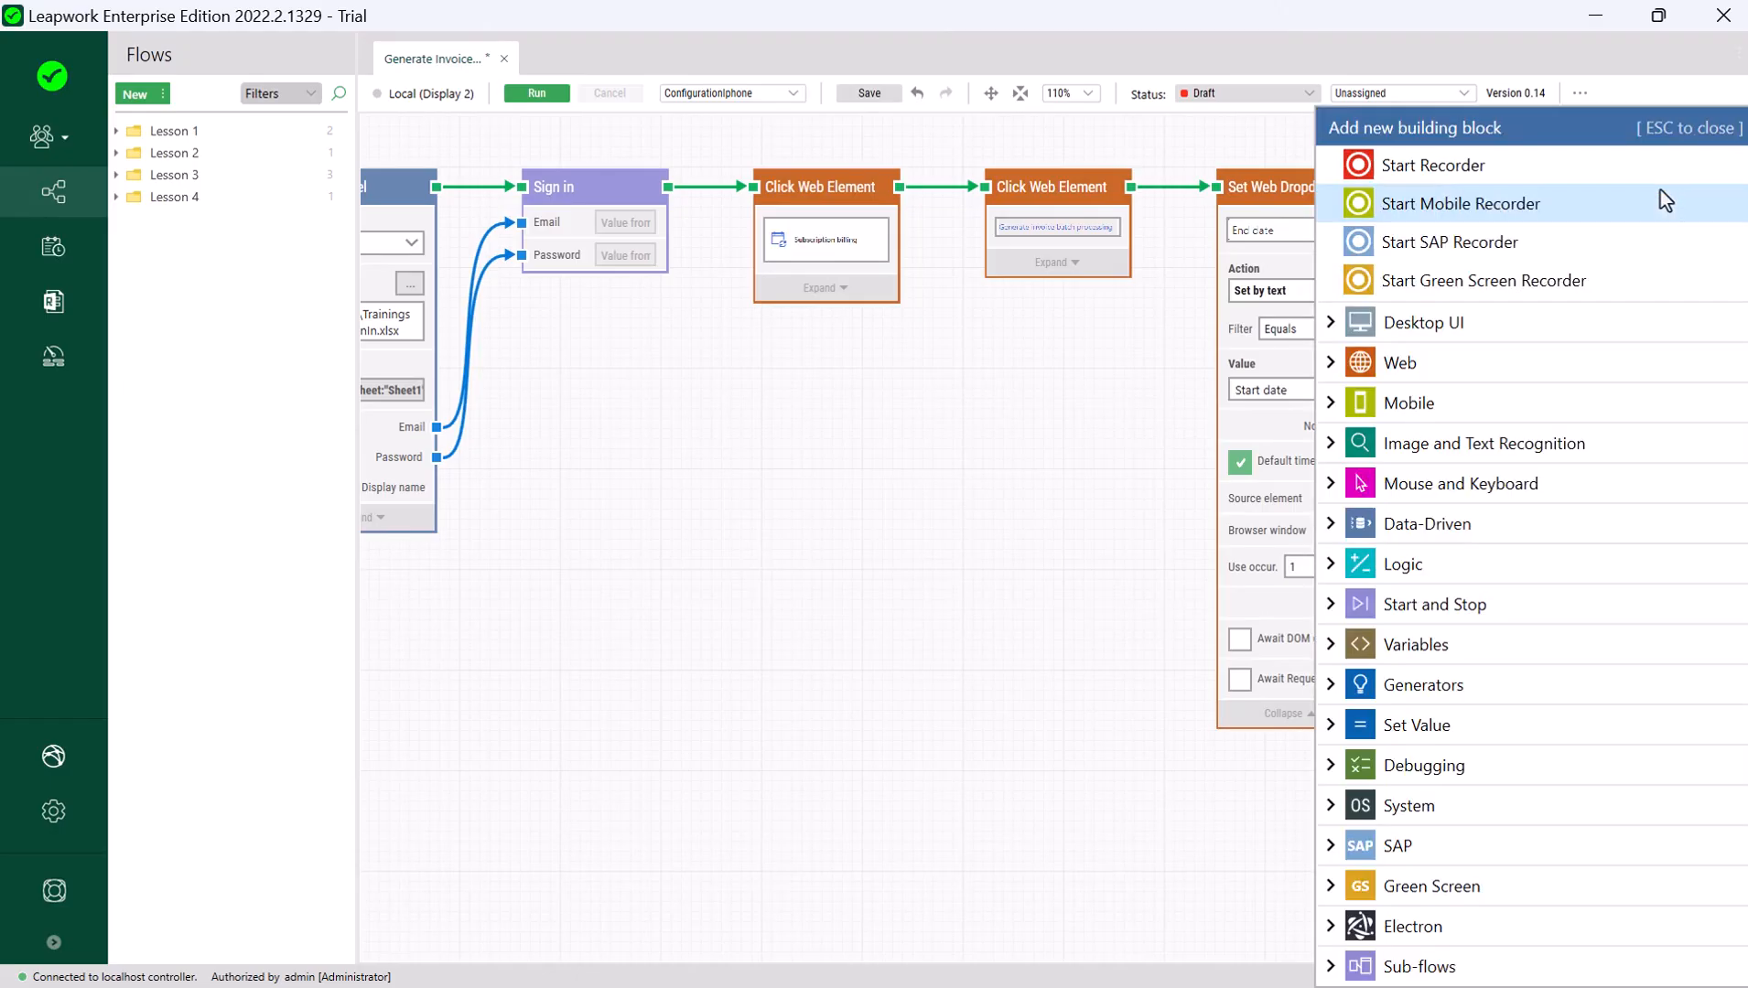
pyautogui.write('Type web text')
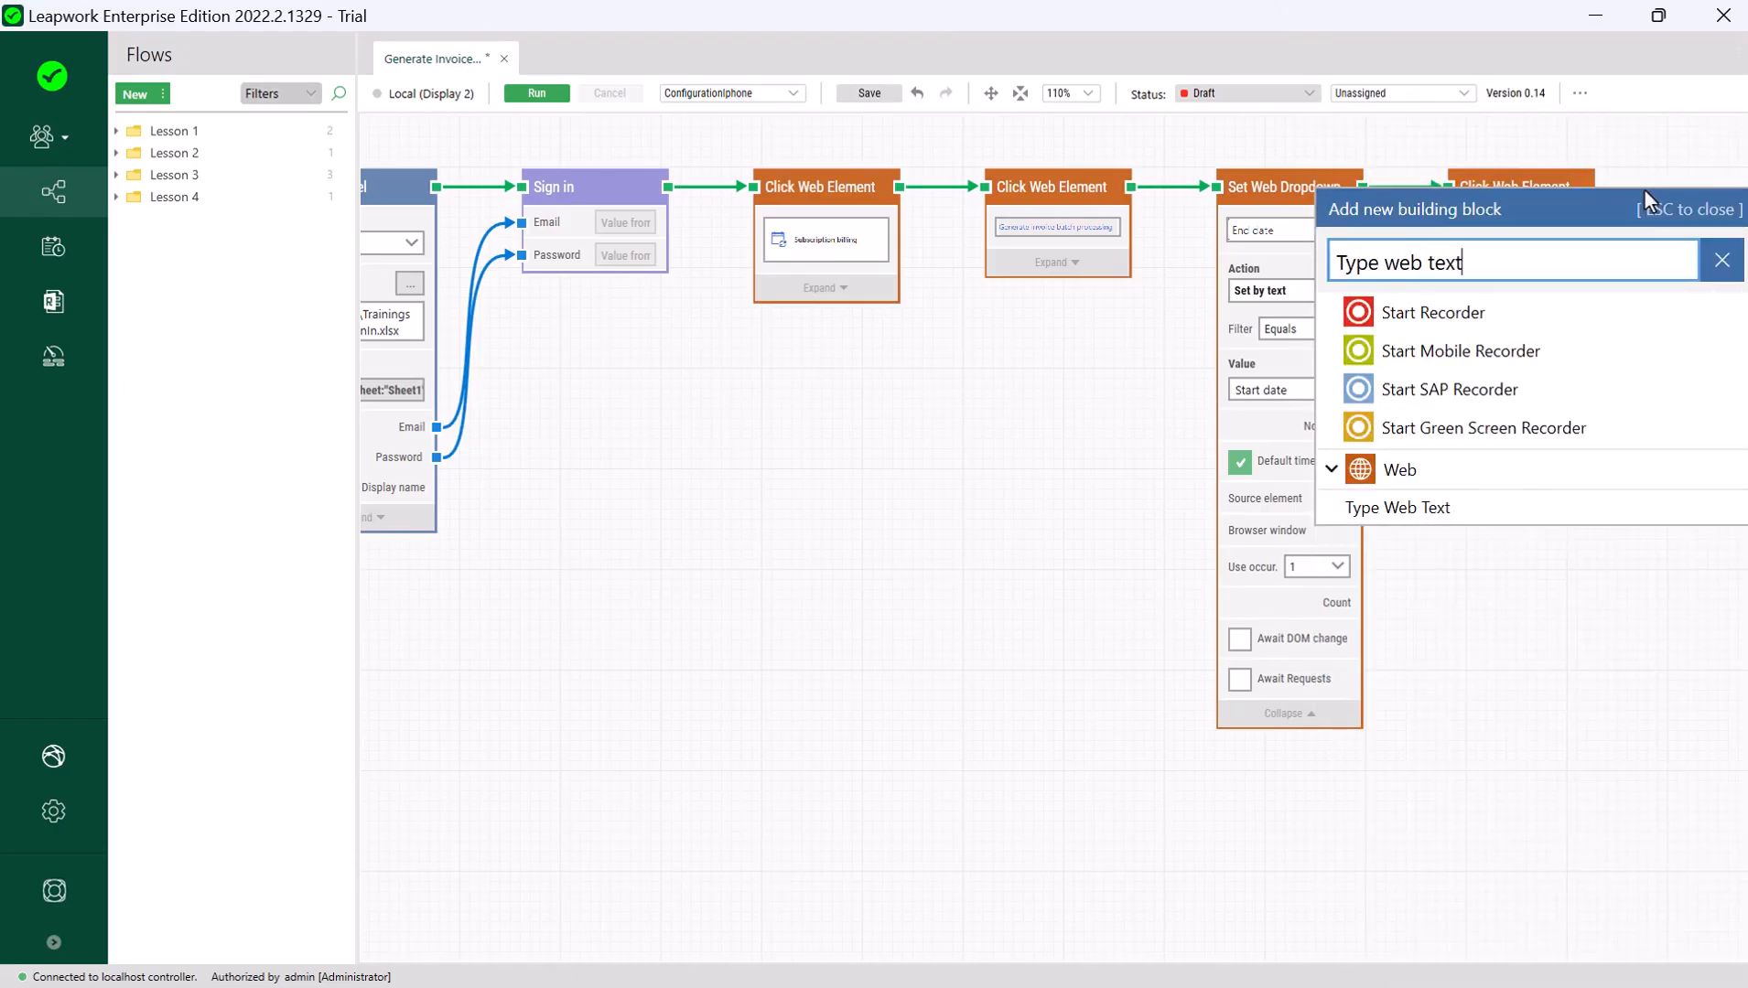
pyautogui.click(1533, 513)
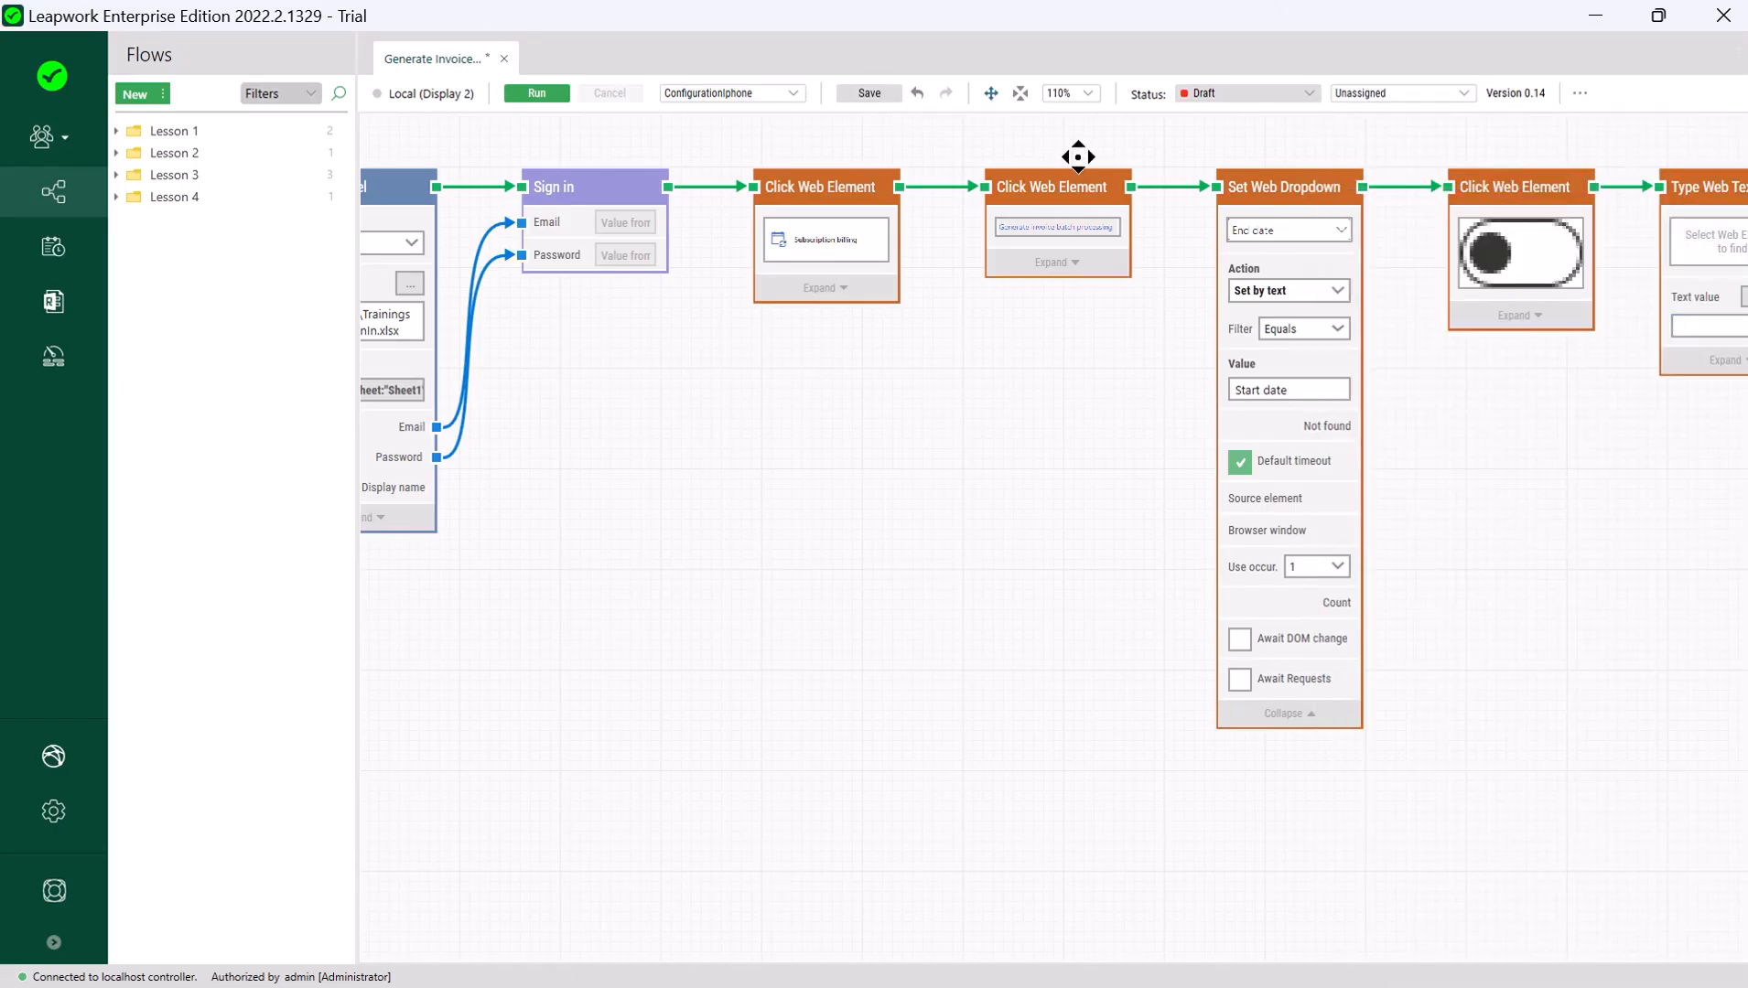
pyautogui.moveTo(1077, 157); pyautogui.dragTo(773, 170)
pyautogui.moveTo(1404, 196); pyautogui.dragTo(1423, 199)
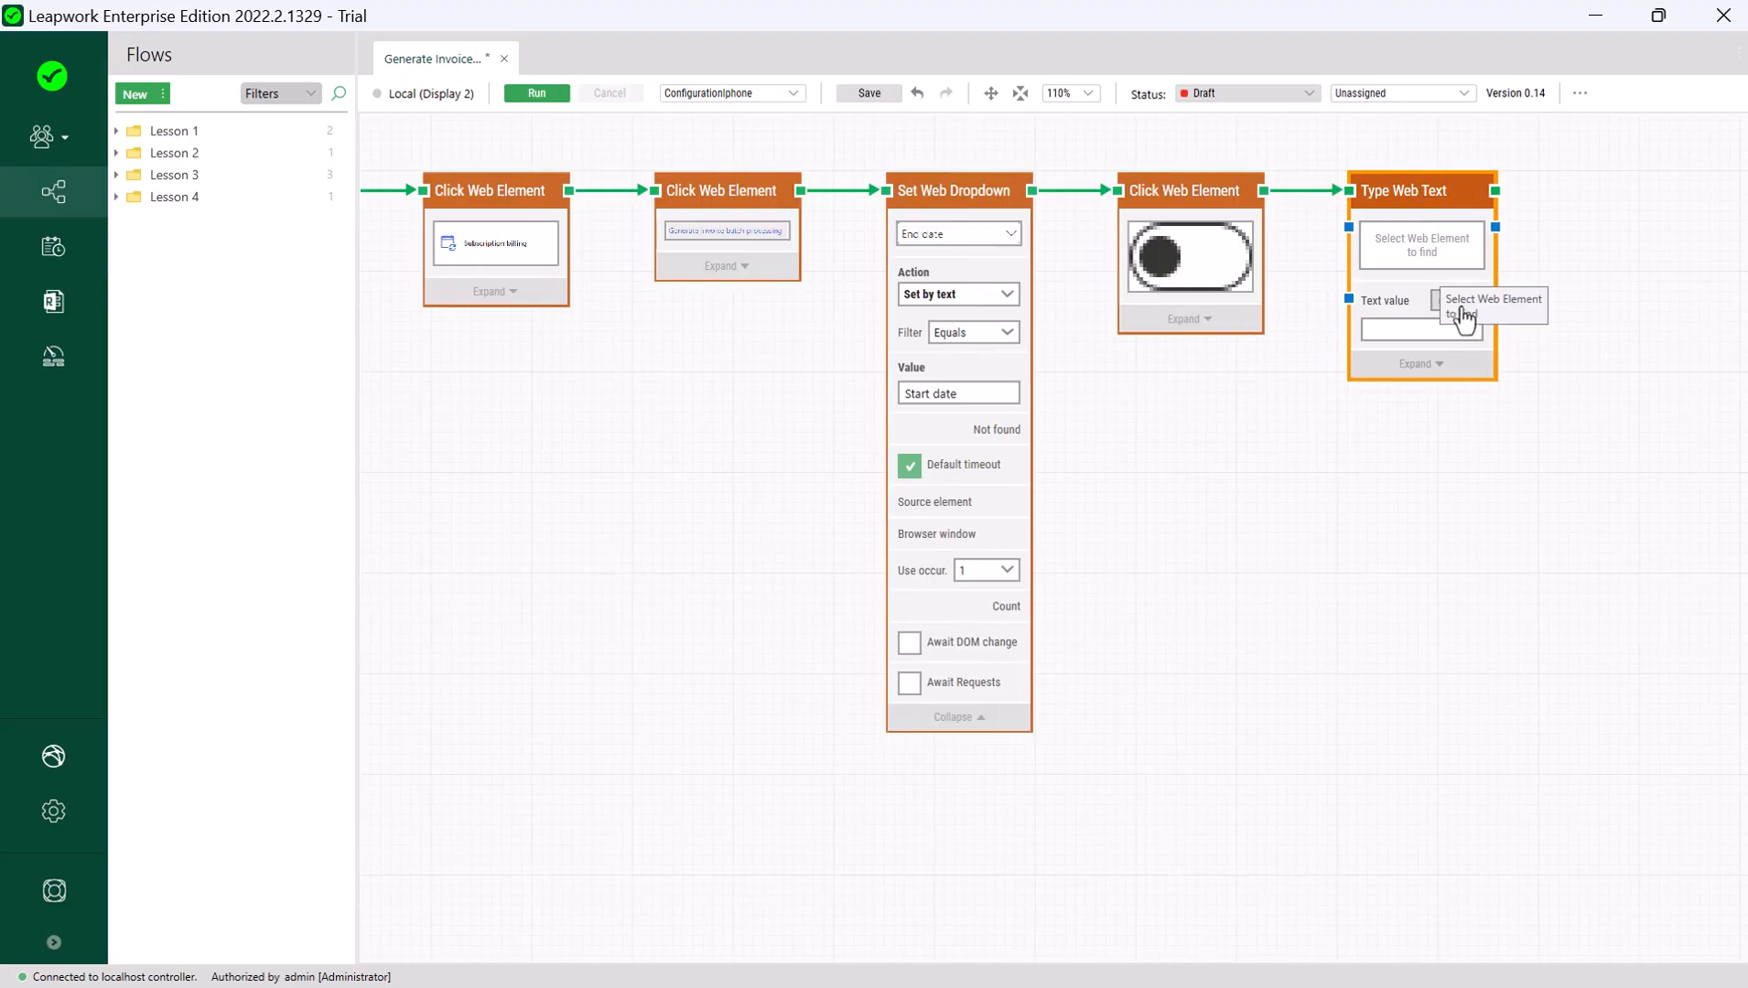
# Step: Target the Type Web Text block at the Task description field, with text value "Task Demo 1" and Clear field enabled
pyautogui.click(1443, 259)
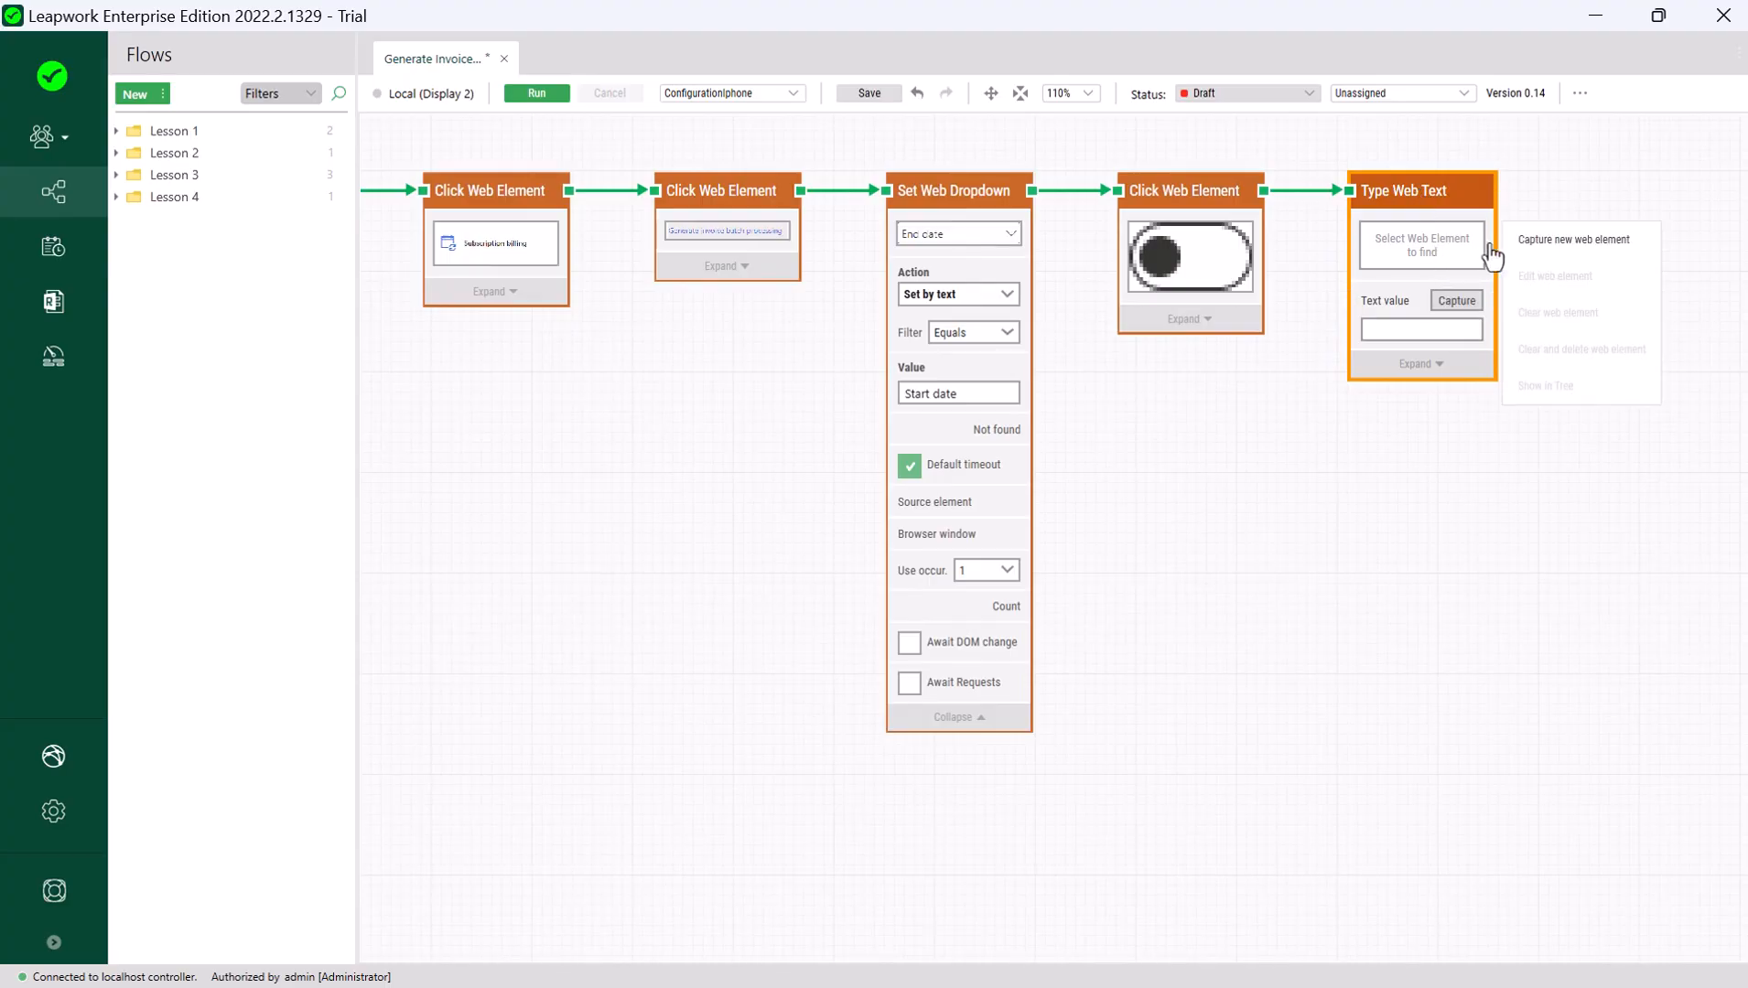
pyautogui.click(1550, 240)
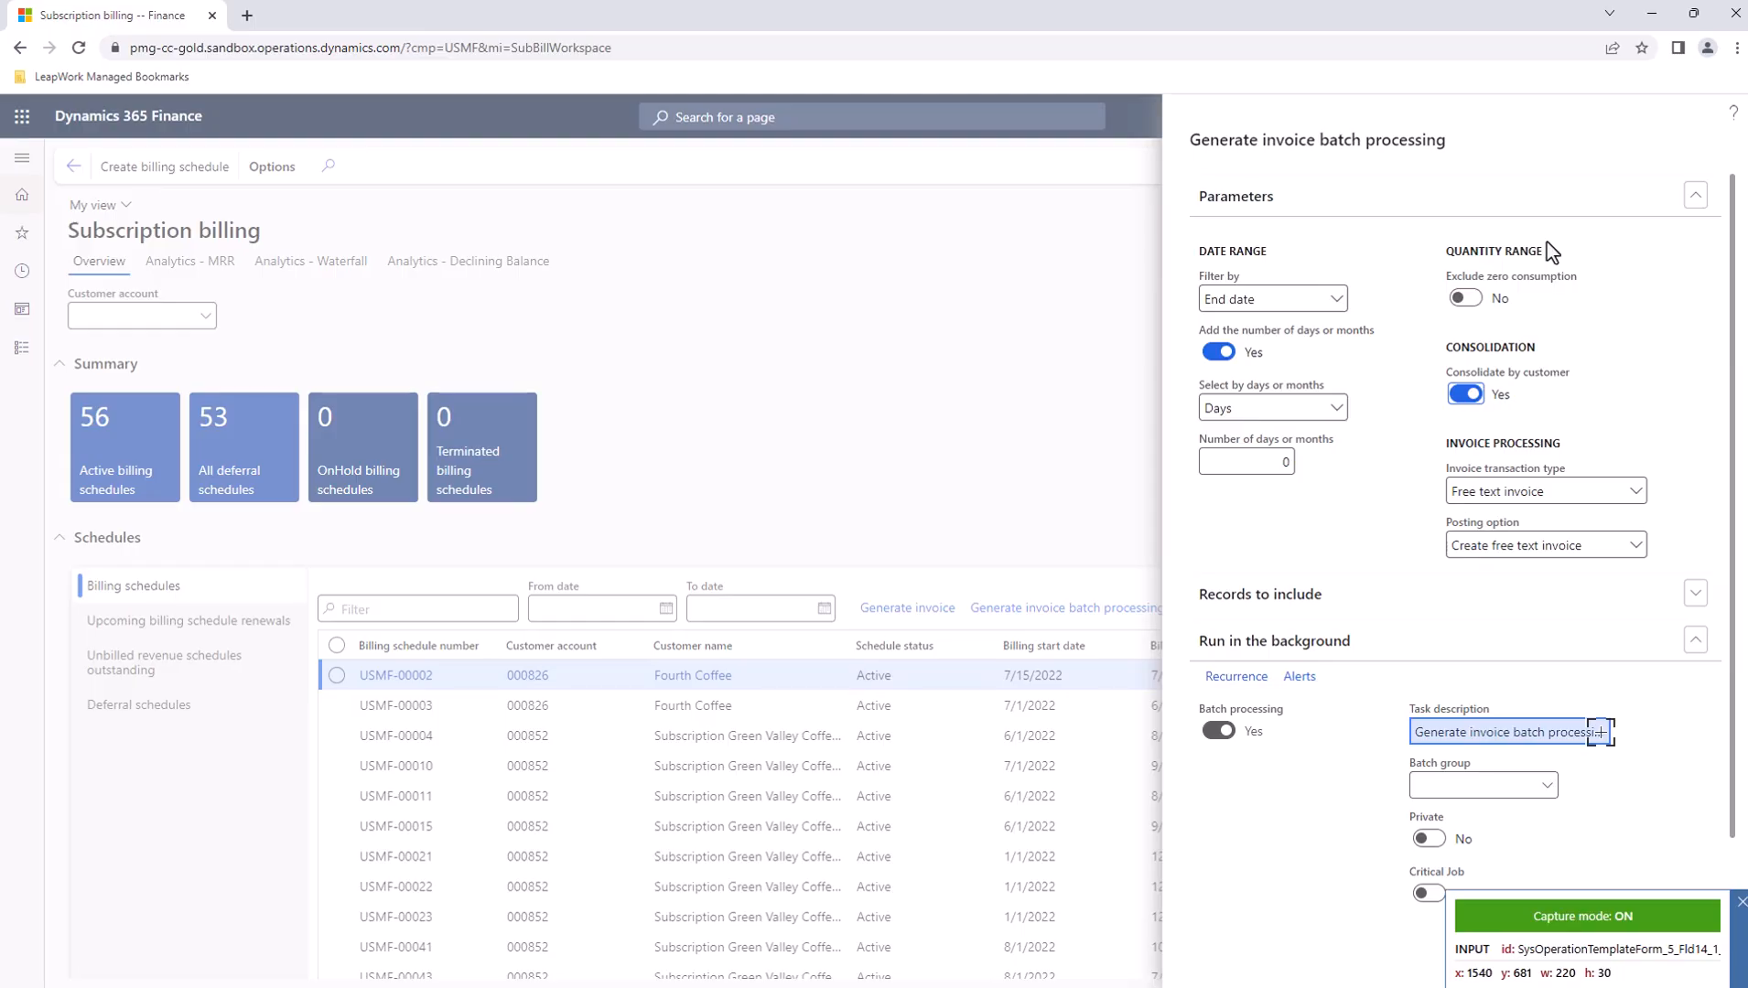
pyautogui.click(1599, 733)
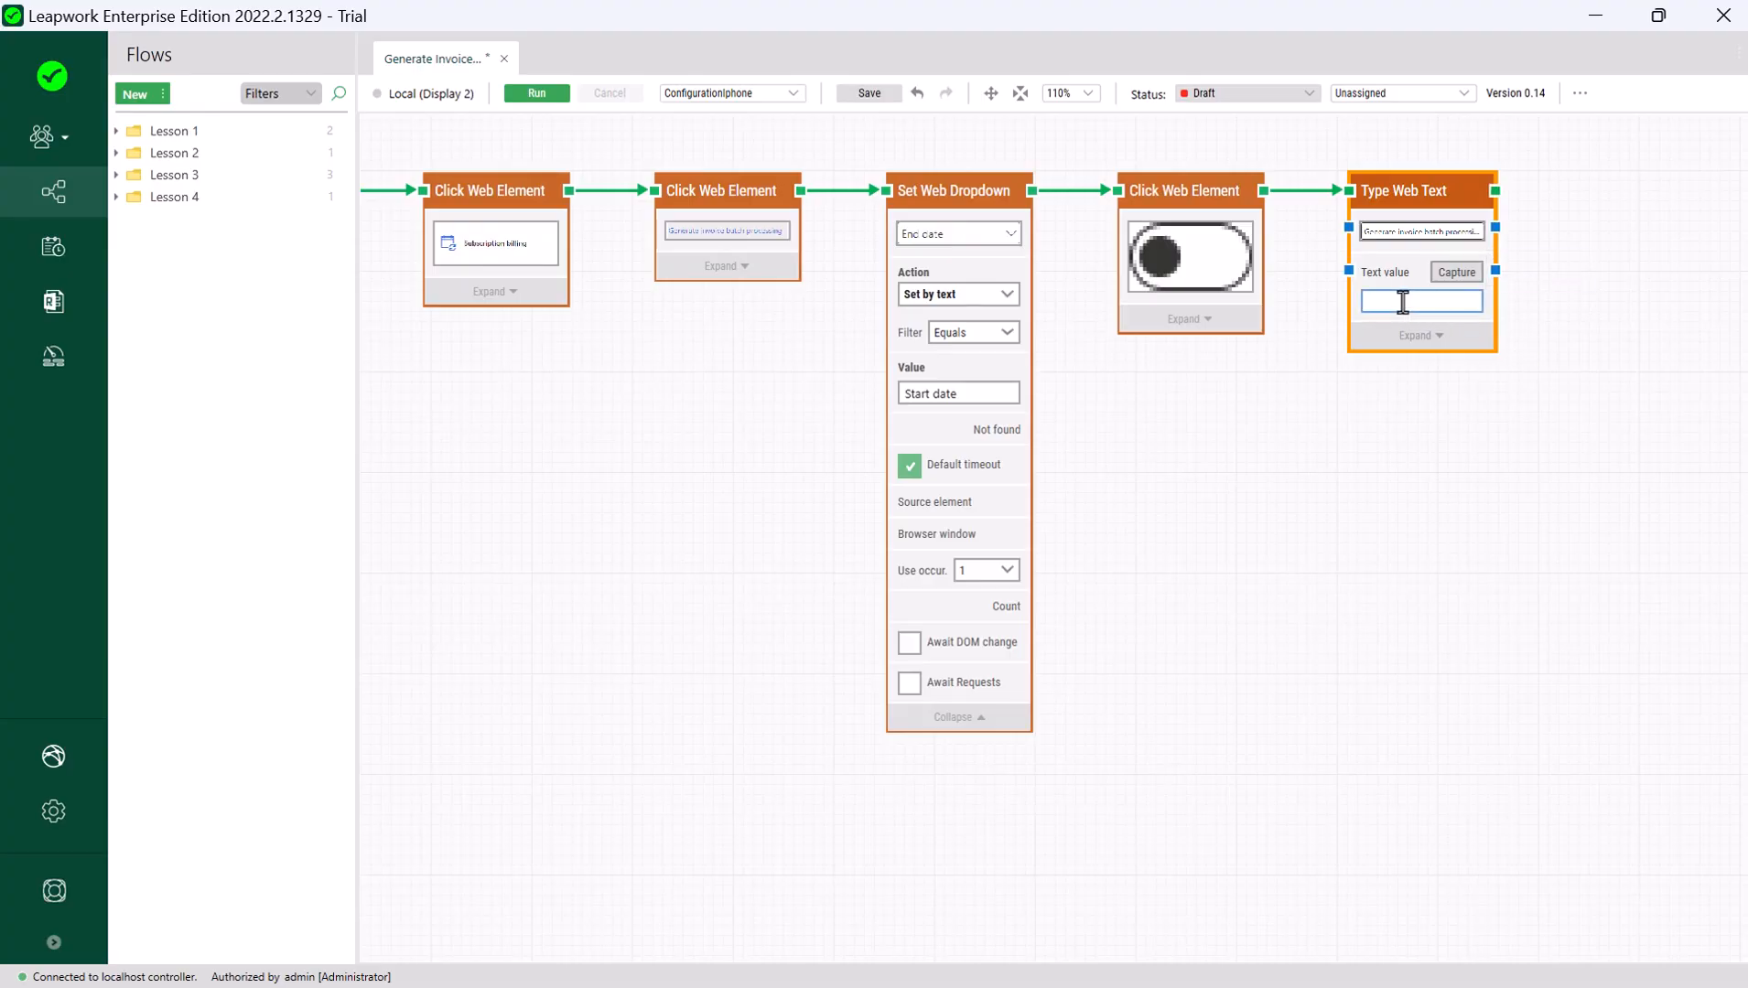
pyautogui.write('Task Demo 1')
pyautogui.click(1405, 350)
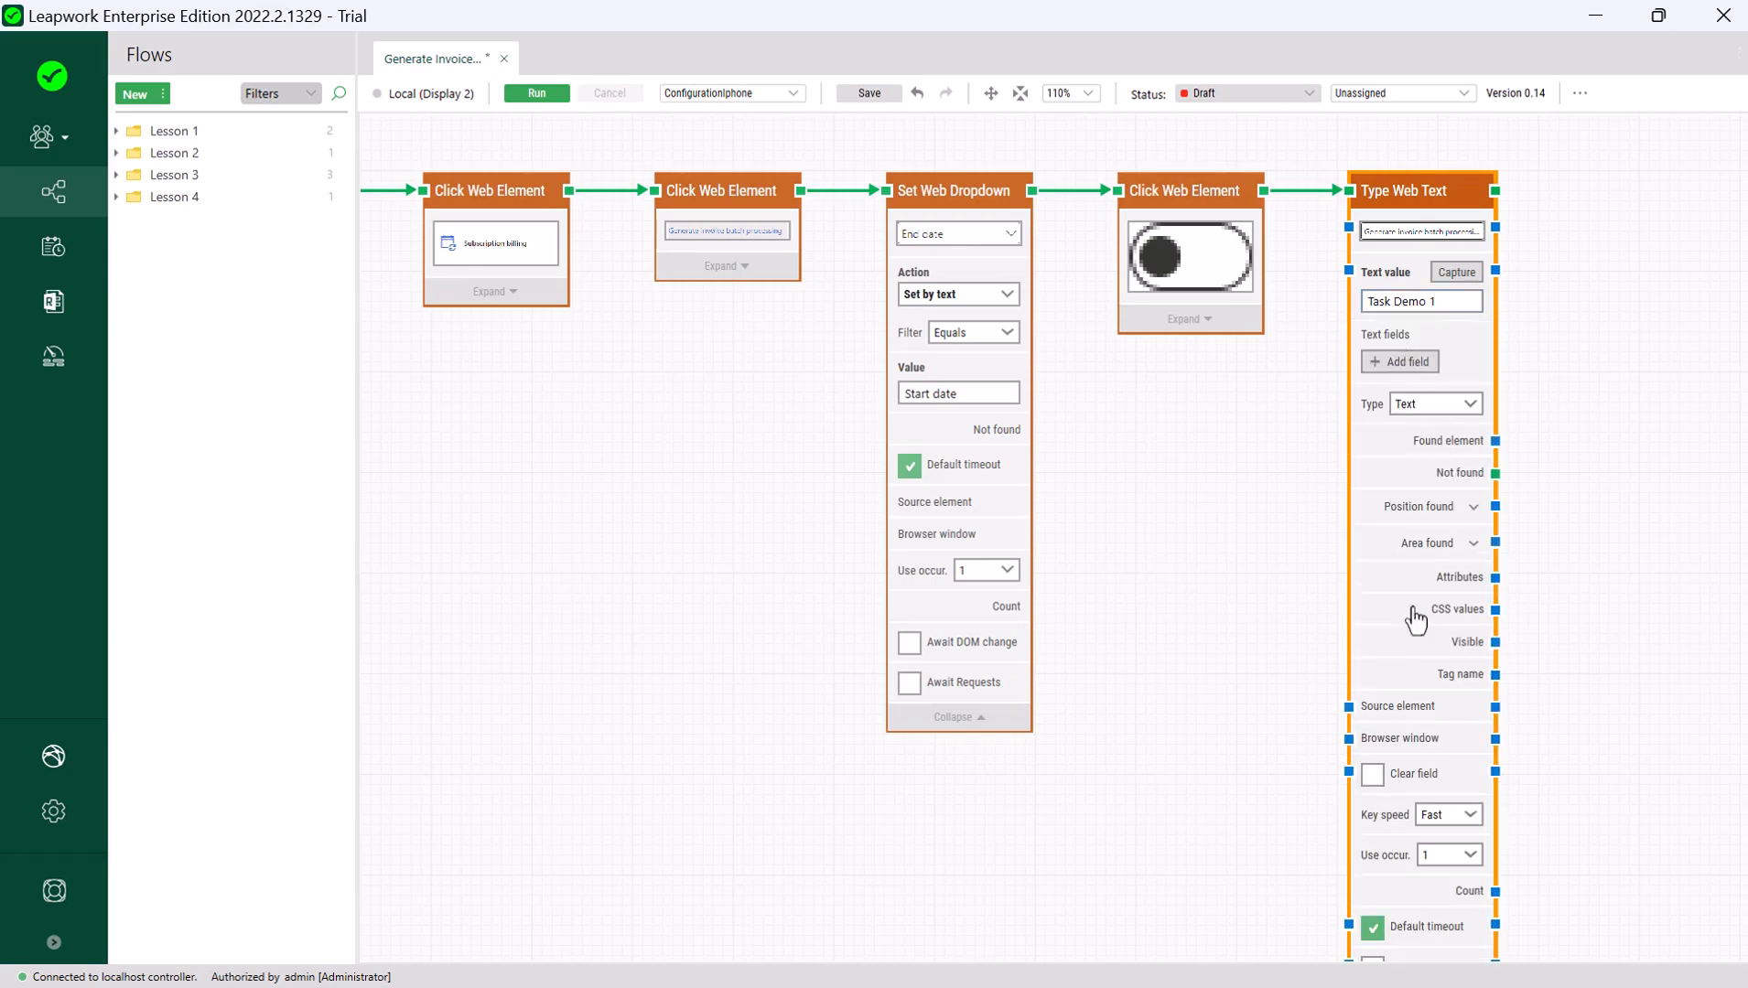
pyautogui.click(1376, 780)
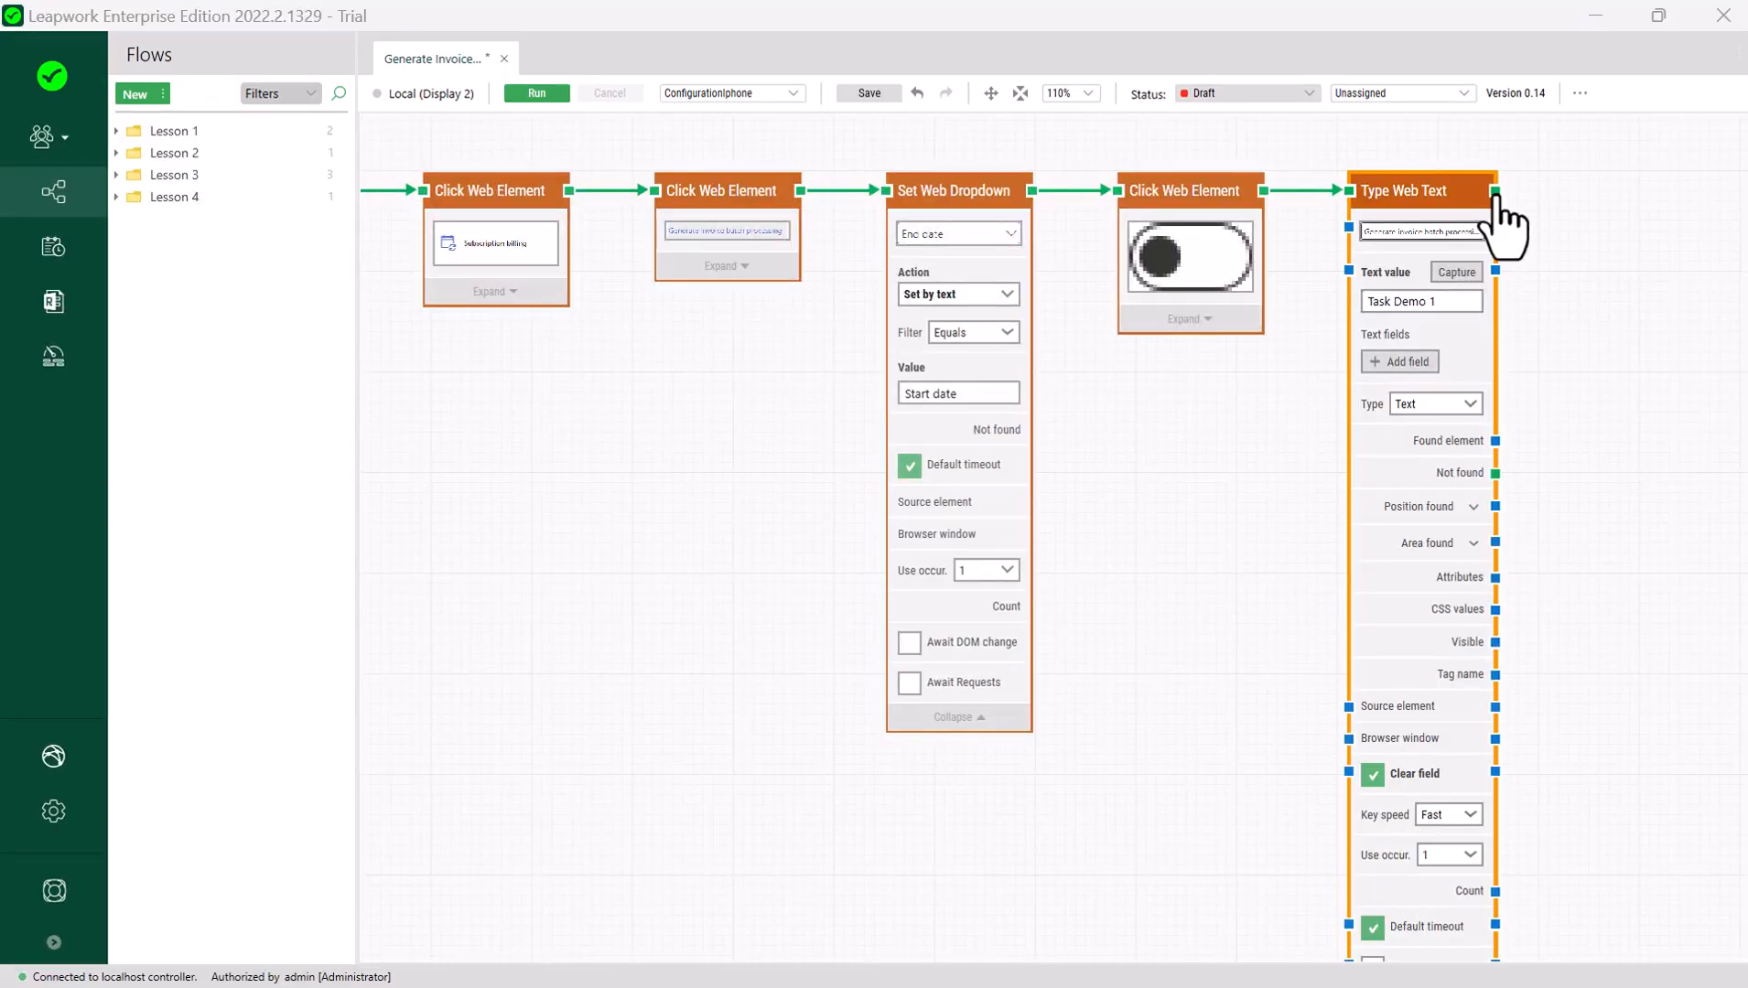
# Step: Add a Click Web Element block after the Type Web Text block and capture the Recurrence link as its target
pyautogui.moveTo(1502, 187); pyautogui.dragTo(1590, 220)
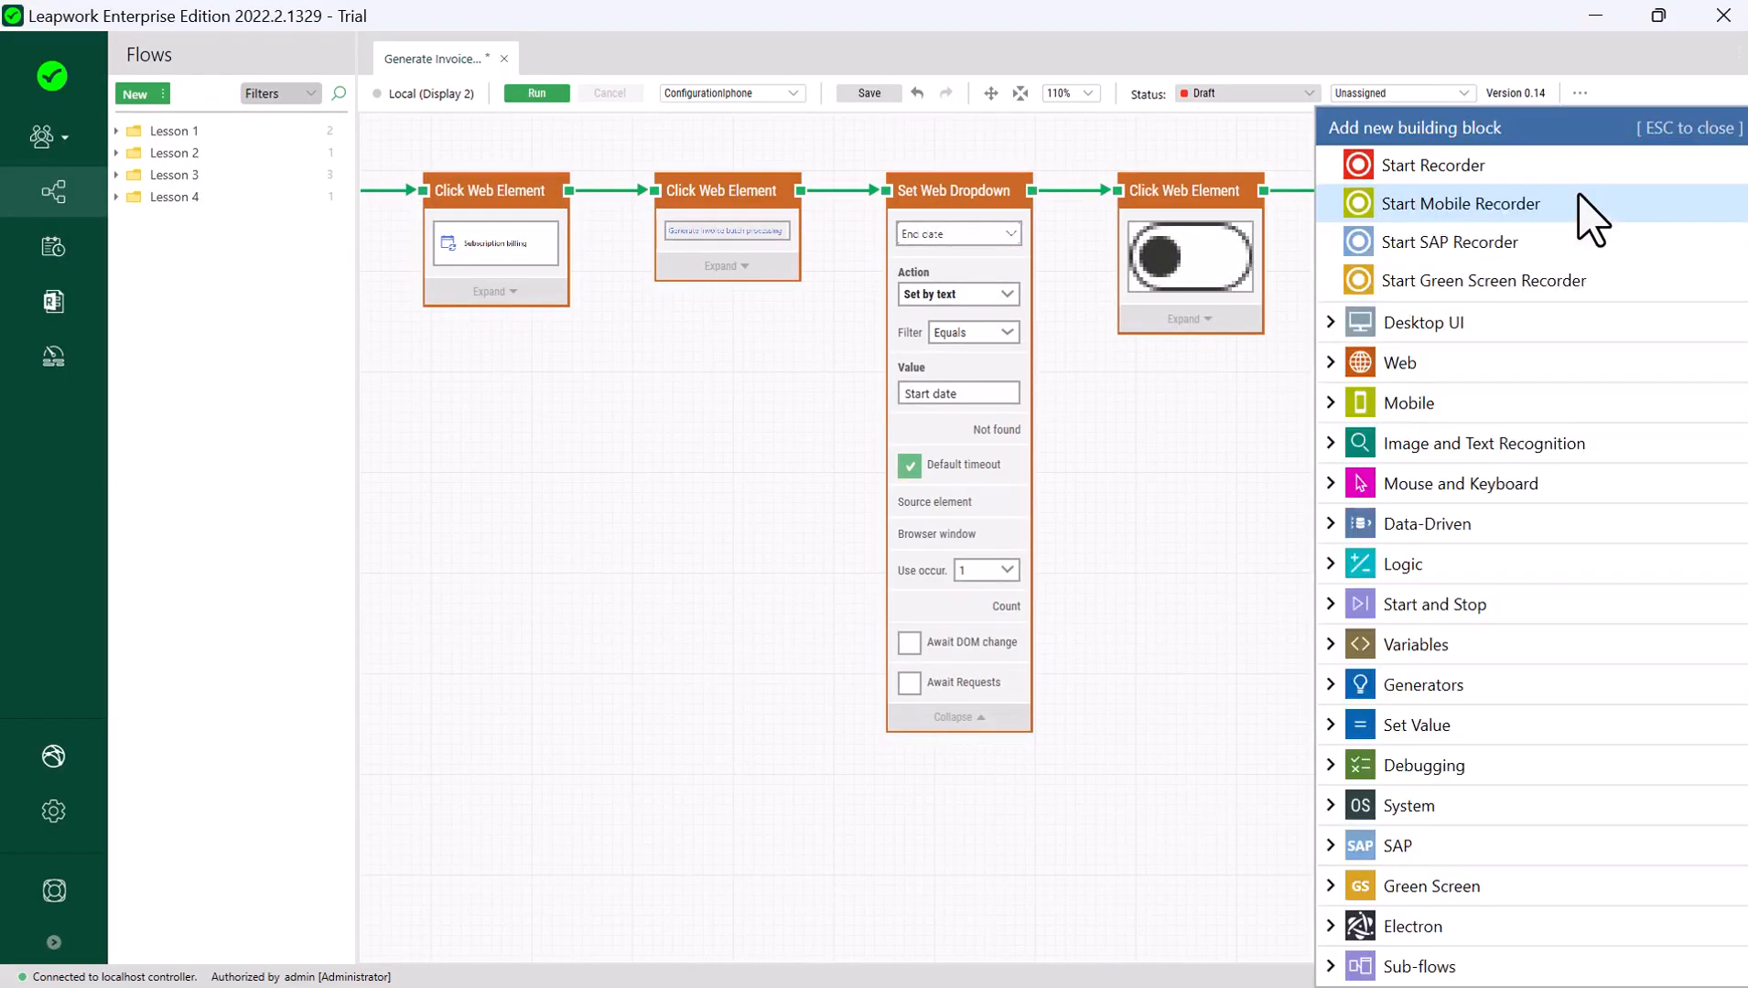
pyautogui.write('Click web element')
pyautogui.click(1490, 515)
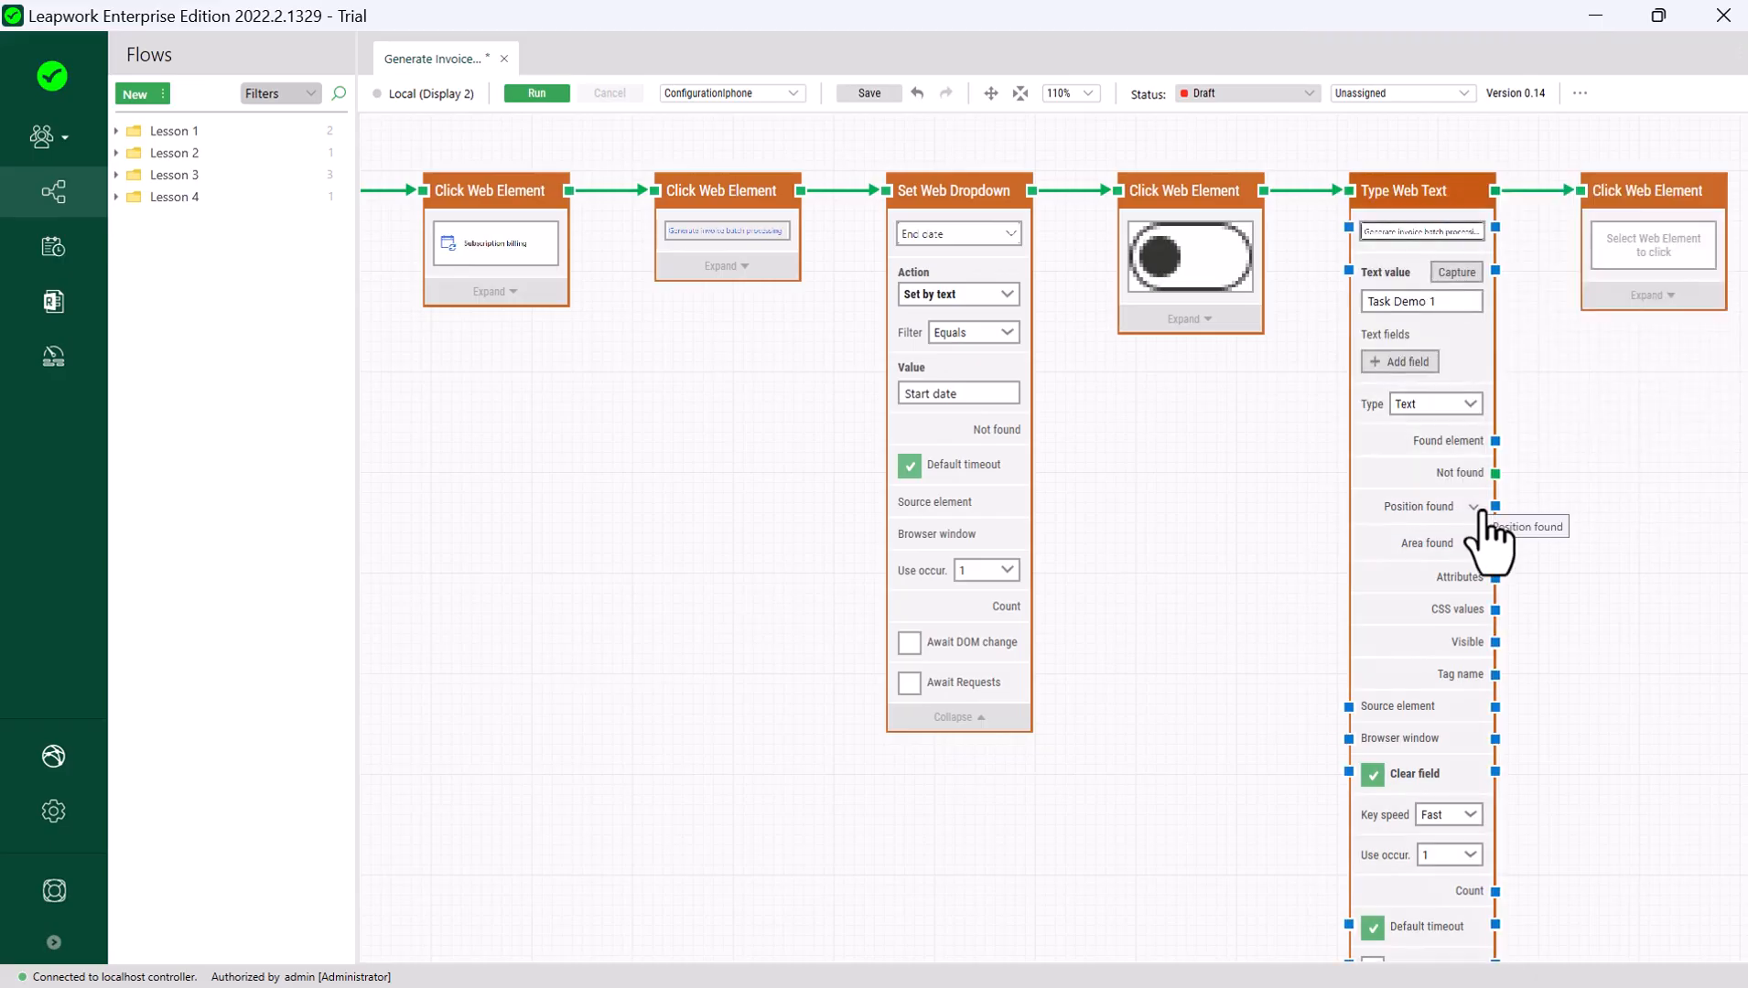
pyautogui.click(1661, 252)
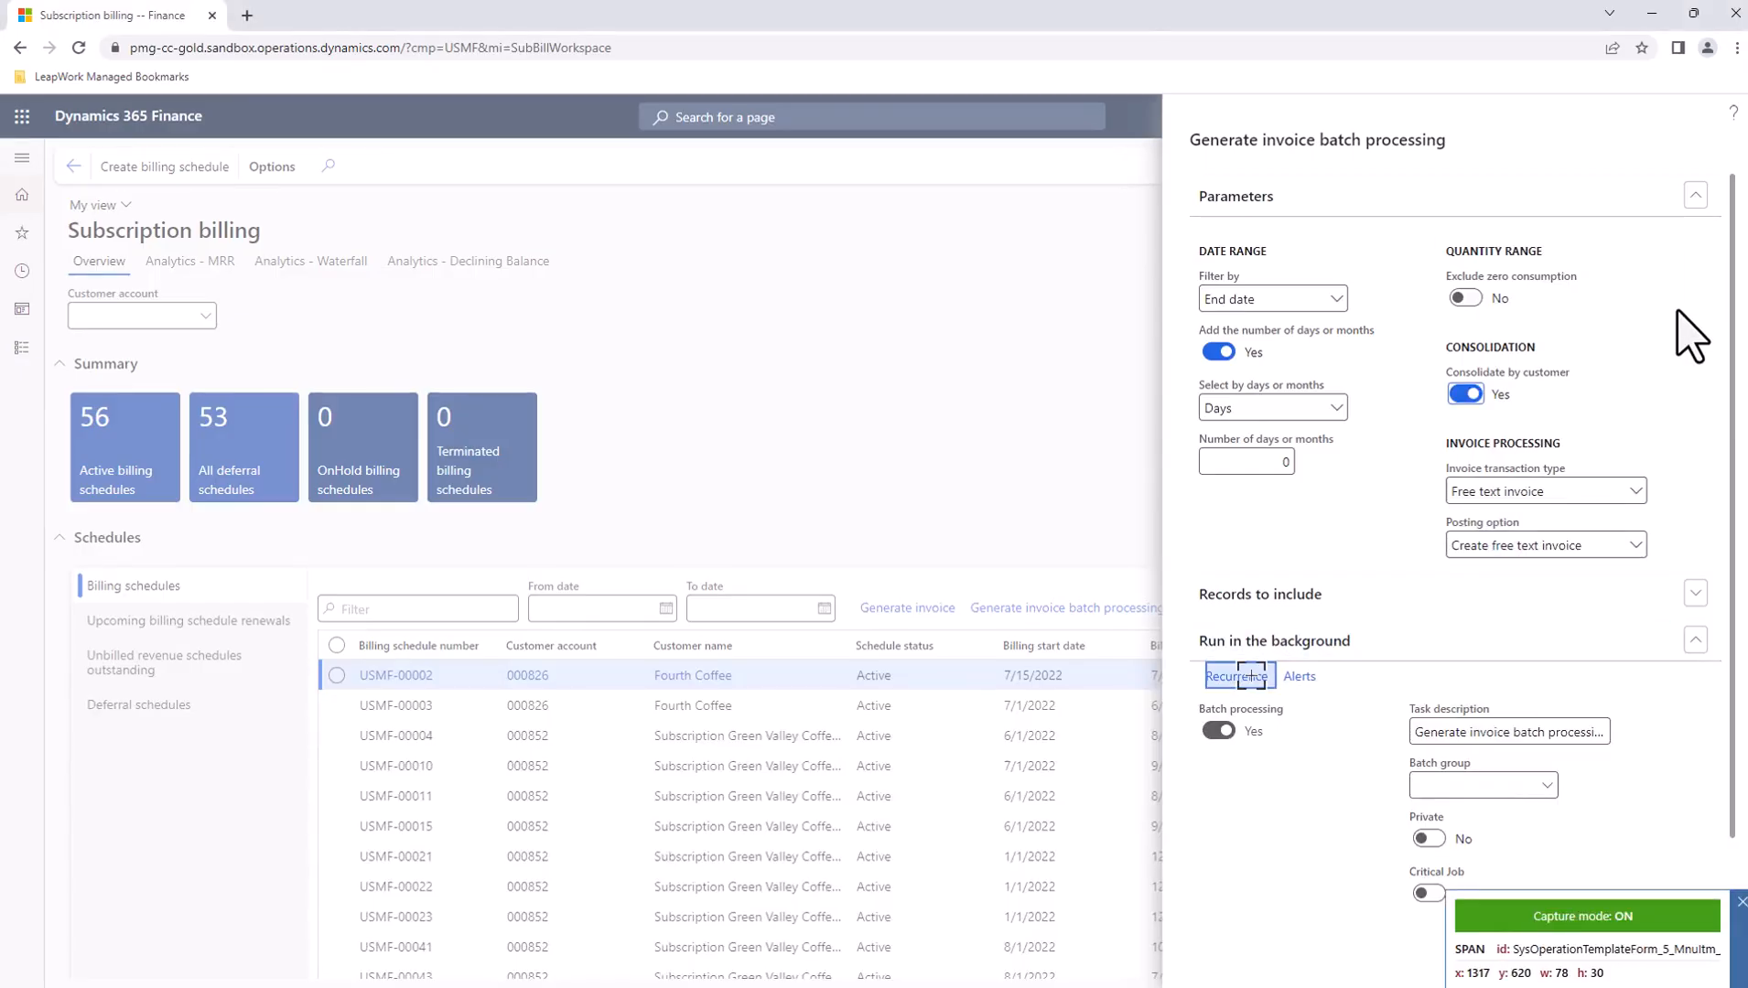
pyautogui.click(1251, 675)
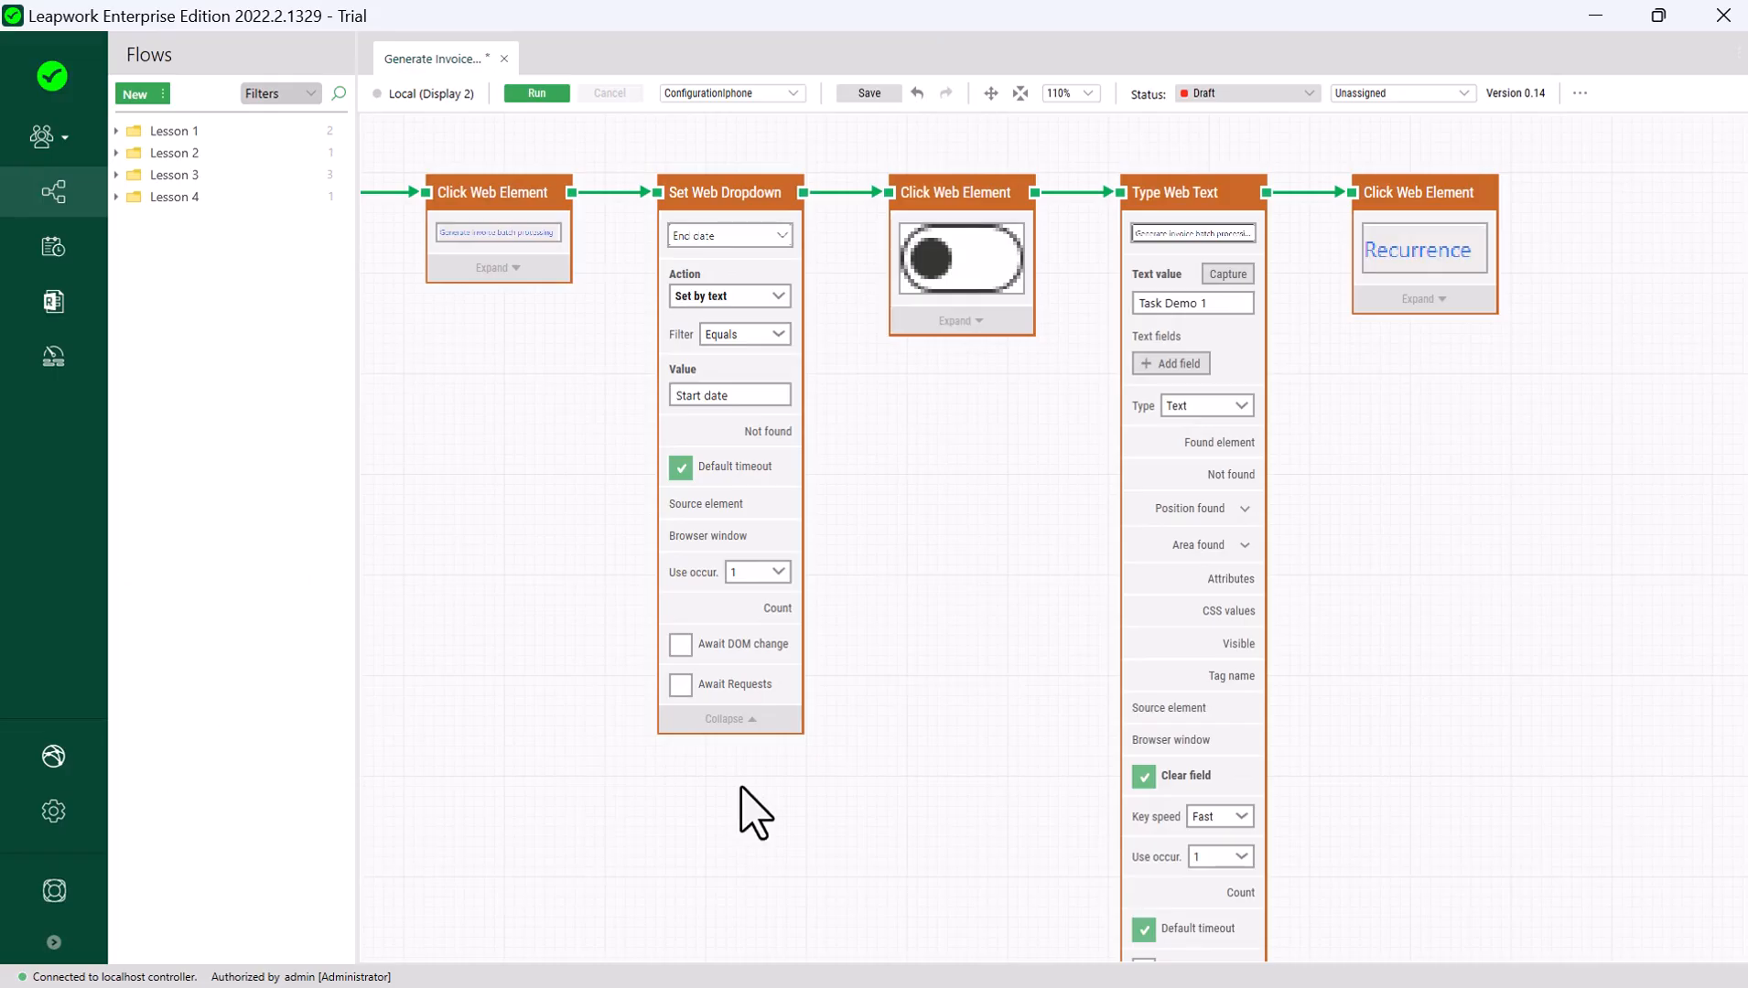
# Step: Add a Set Web Radio Button block after the Recurrence click and capture the Minutes recurrence pattern option as its element
pyautogui.click(1506, 203)
pyautogui.moveTo(1504, 198); pyautogui.dragTo(1576, 214)
pyautogui.write('Set web radio button')
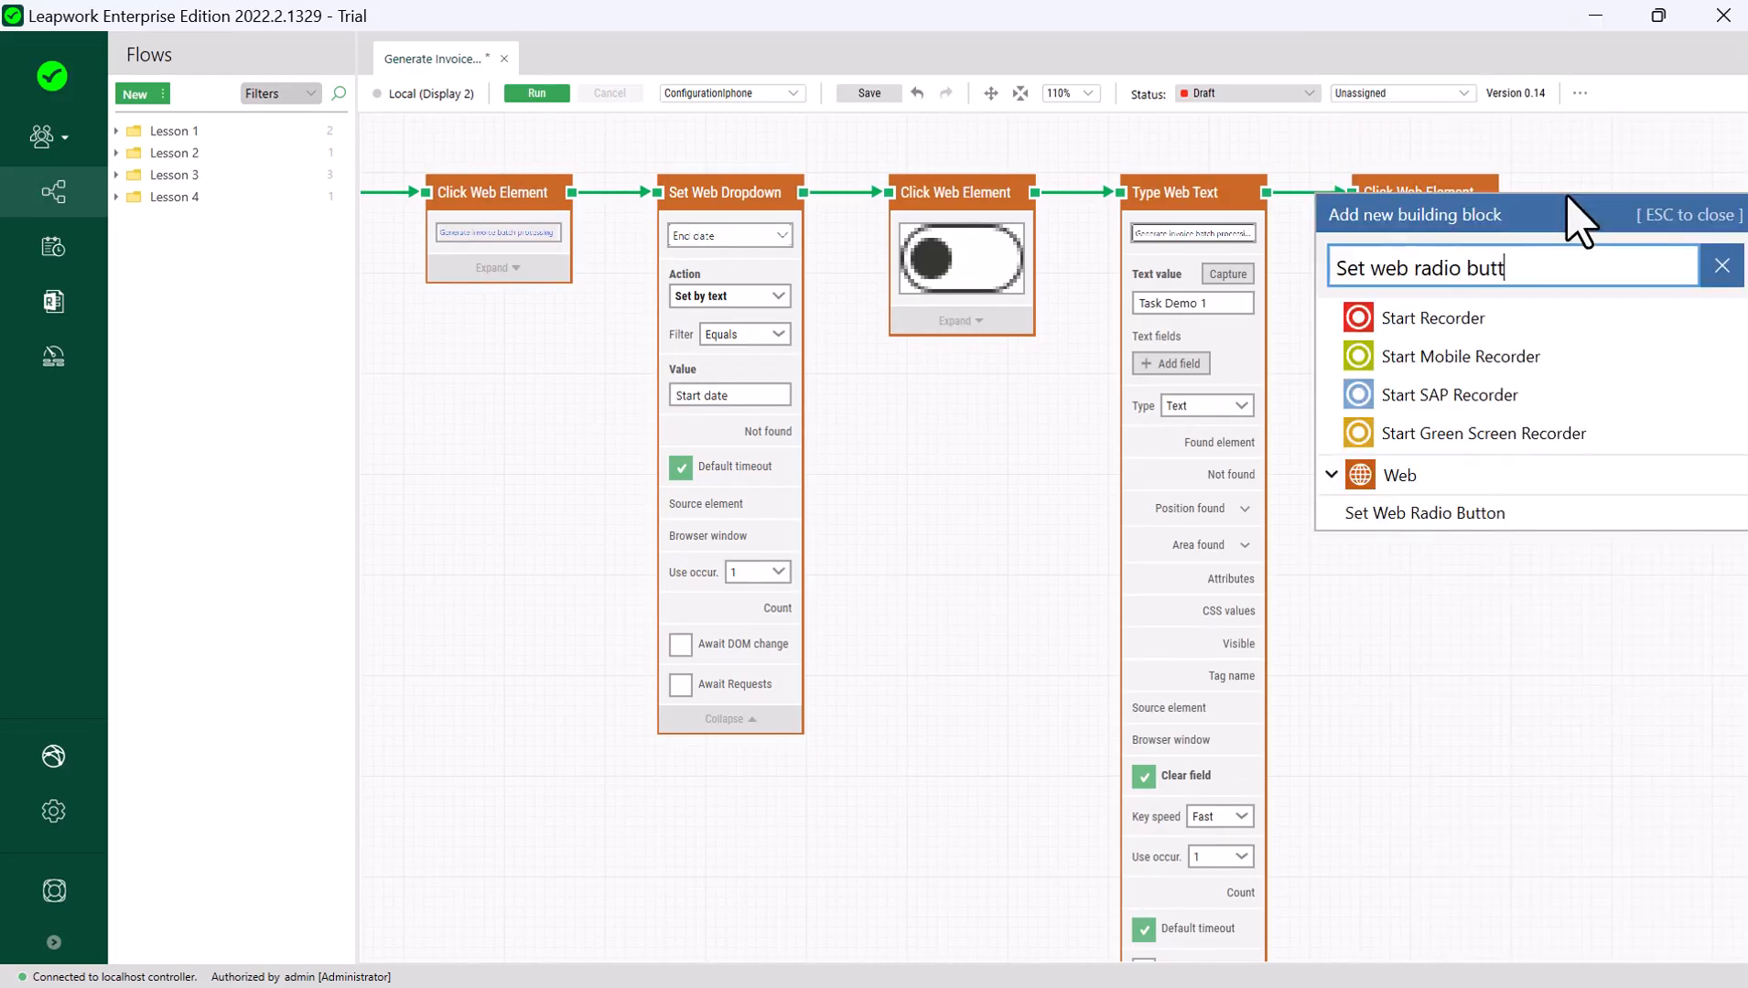
pyautogui.click(1513, 538)
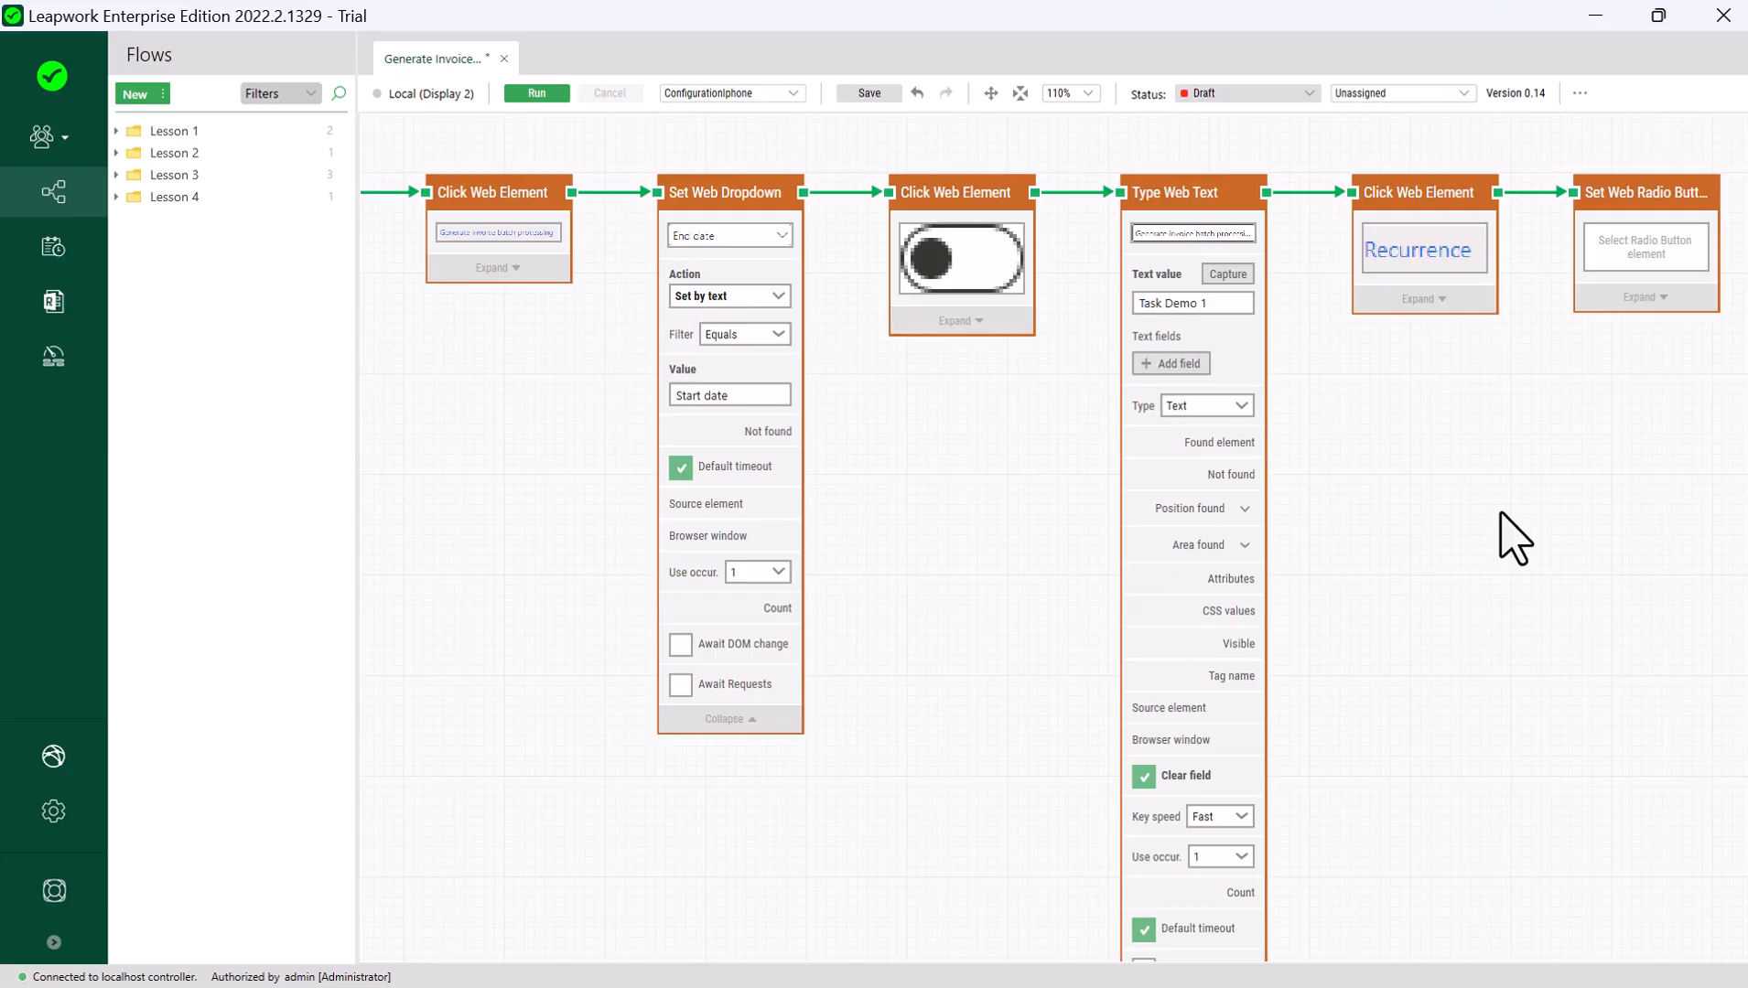
pyautogui.click(1681, 266)
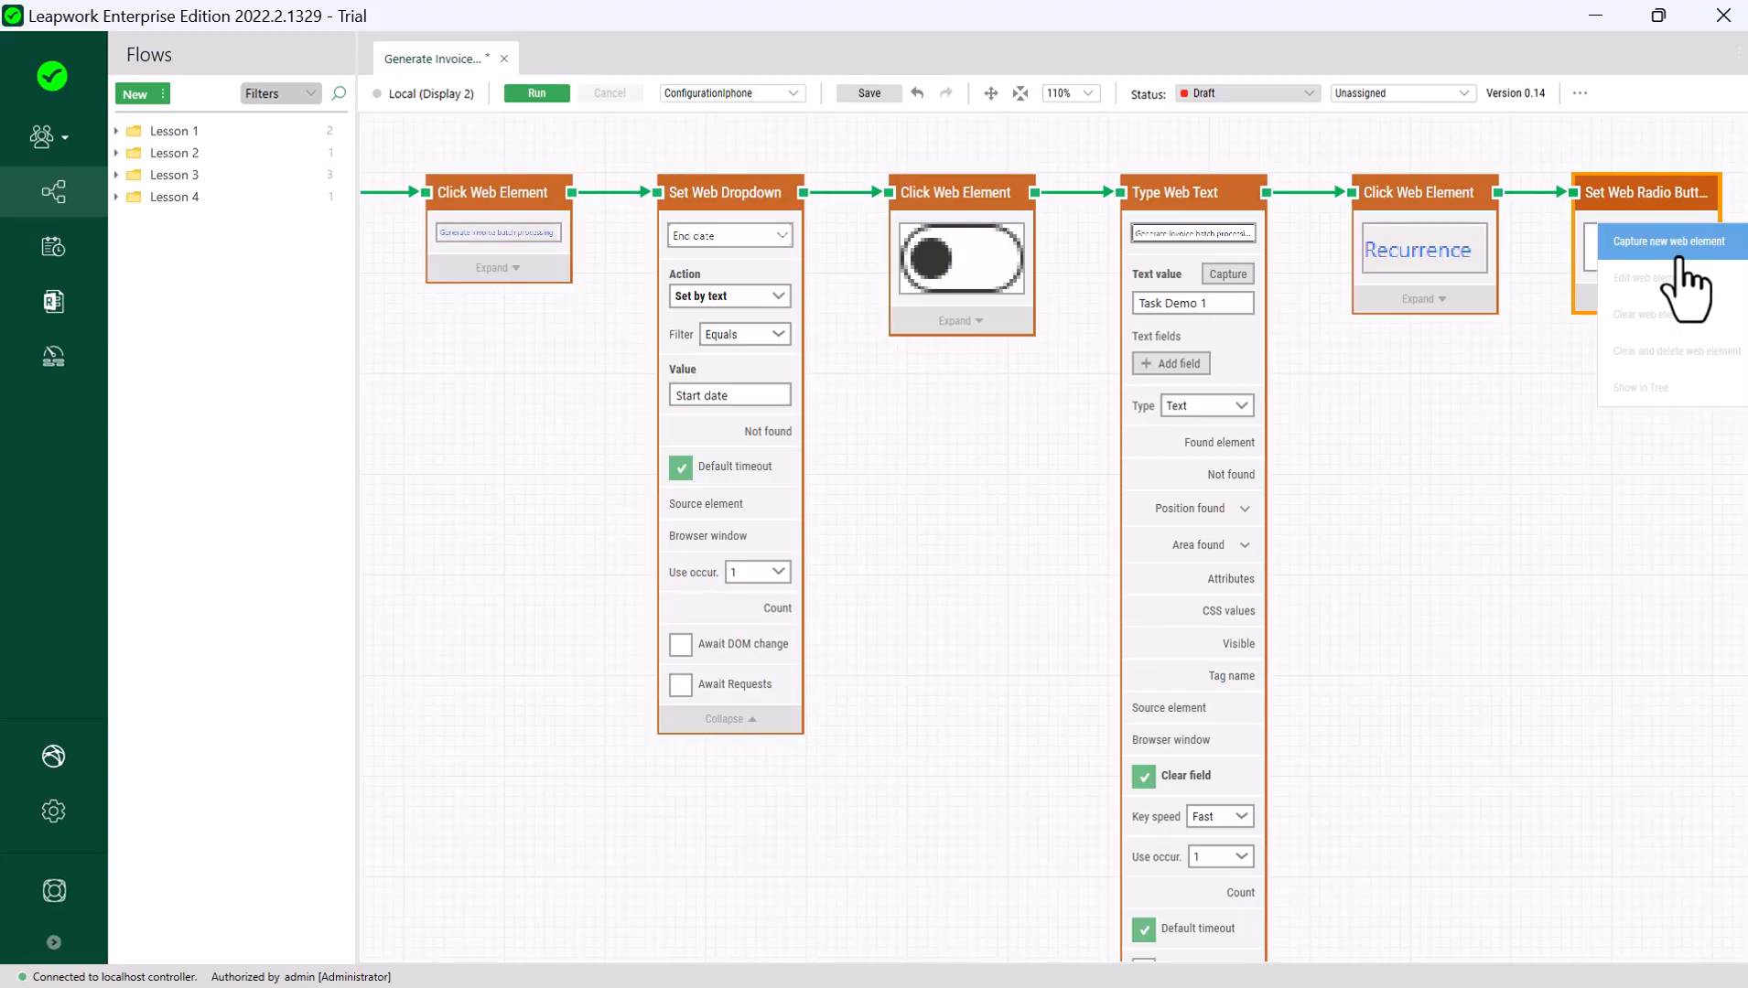
pyautogui.click(1681, 257)
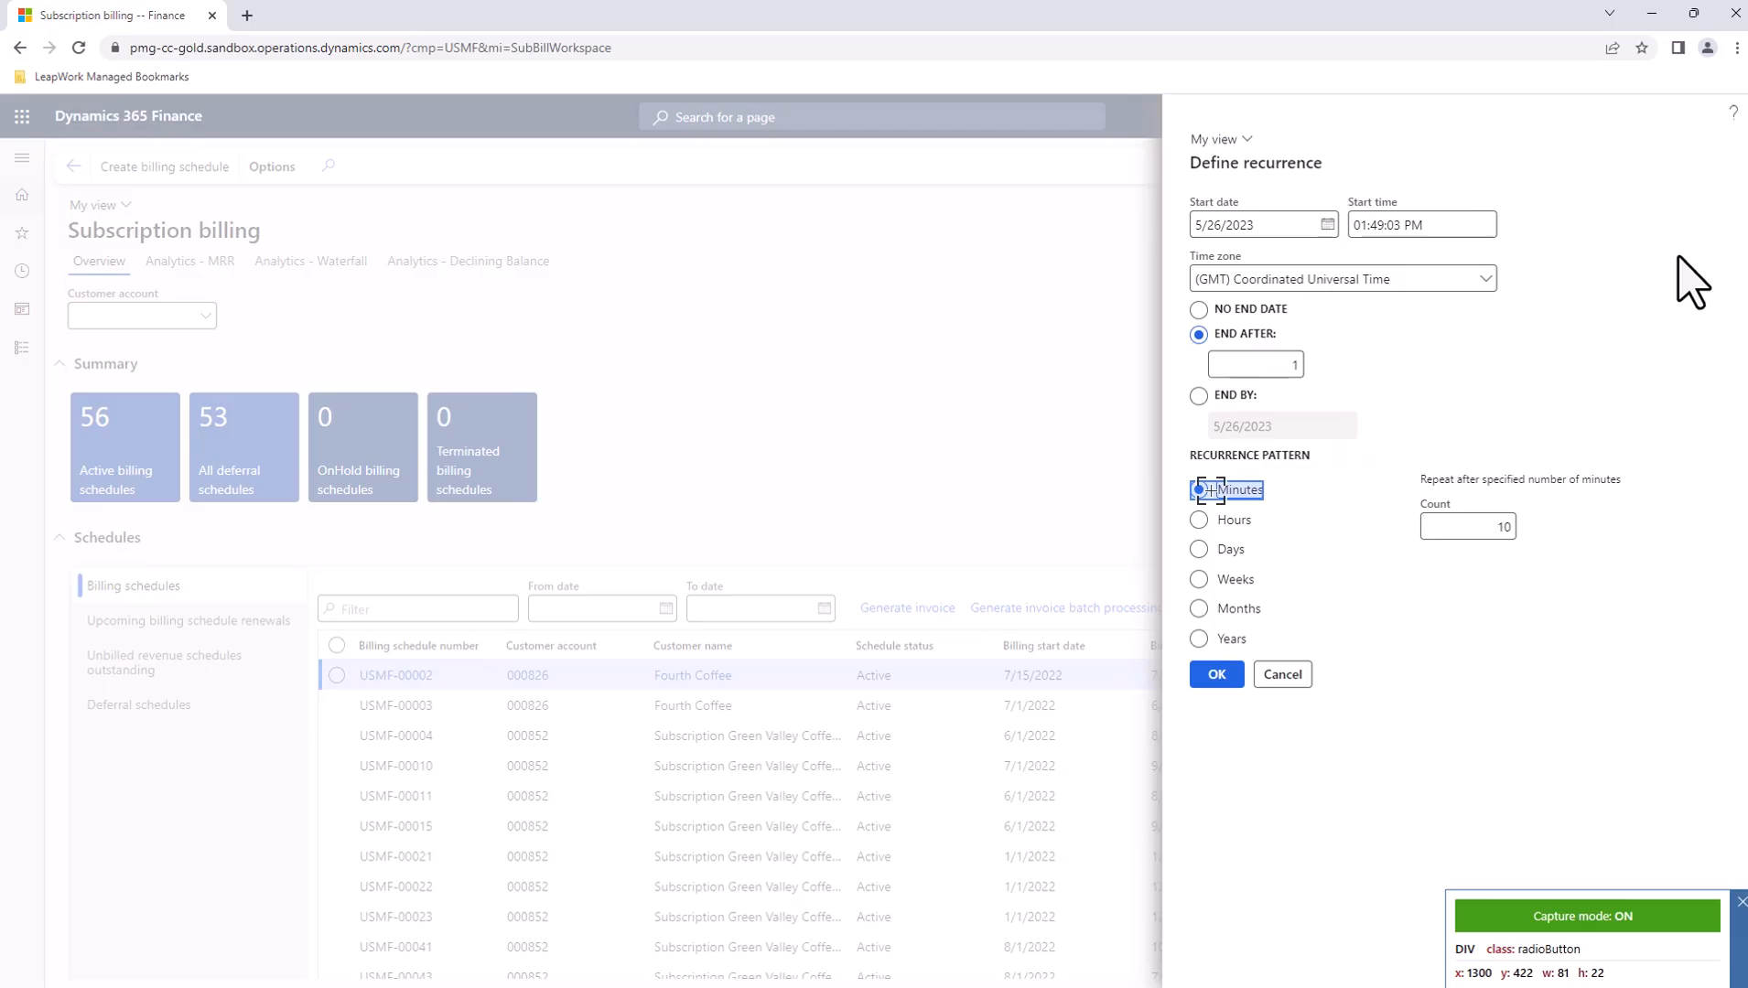
pyautogui.click(1211, 491)
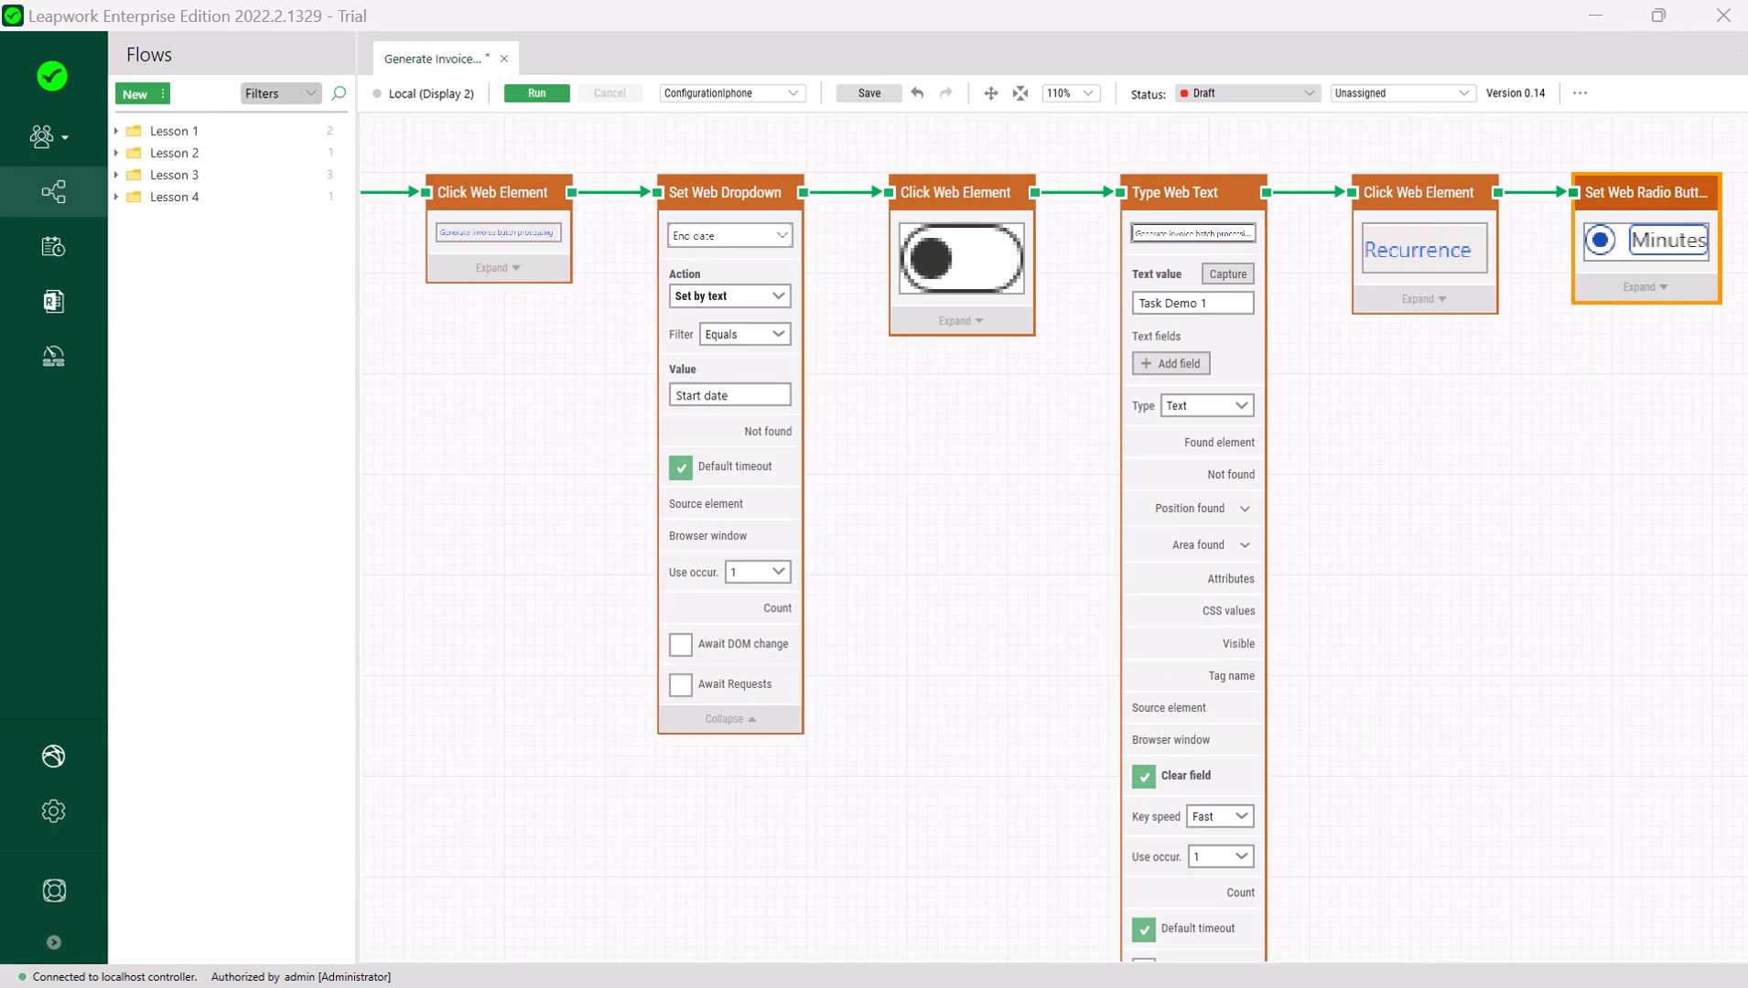
# Step: Configure the Set Web Radio Button block to use the Set by text action with the value "Hours"
pyautogui.click(1685, 299)
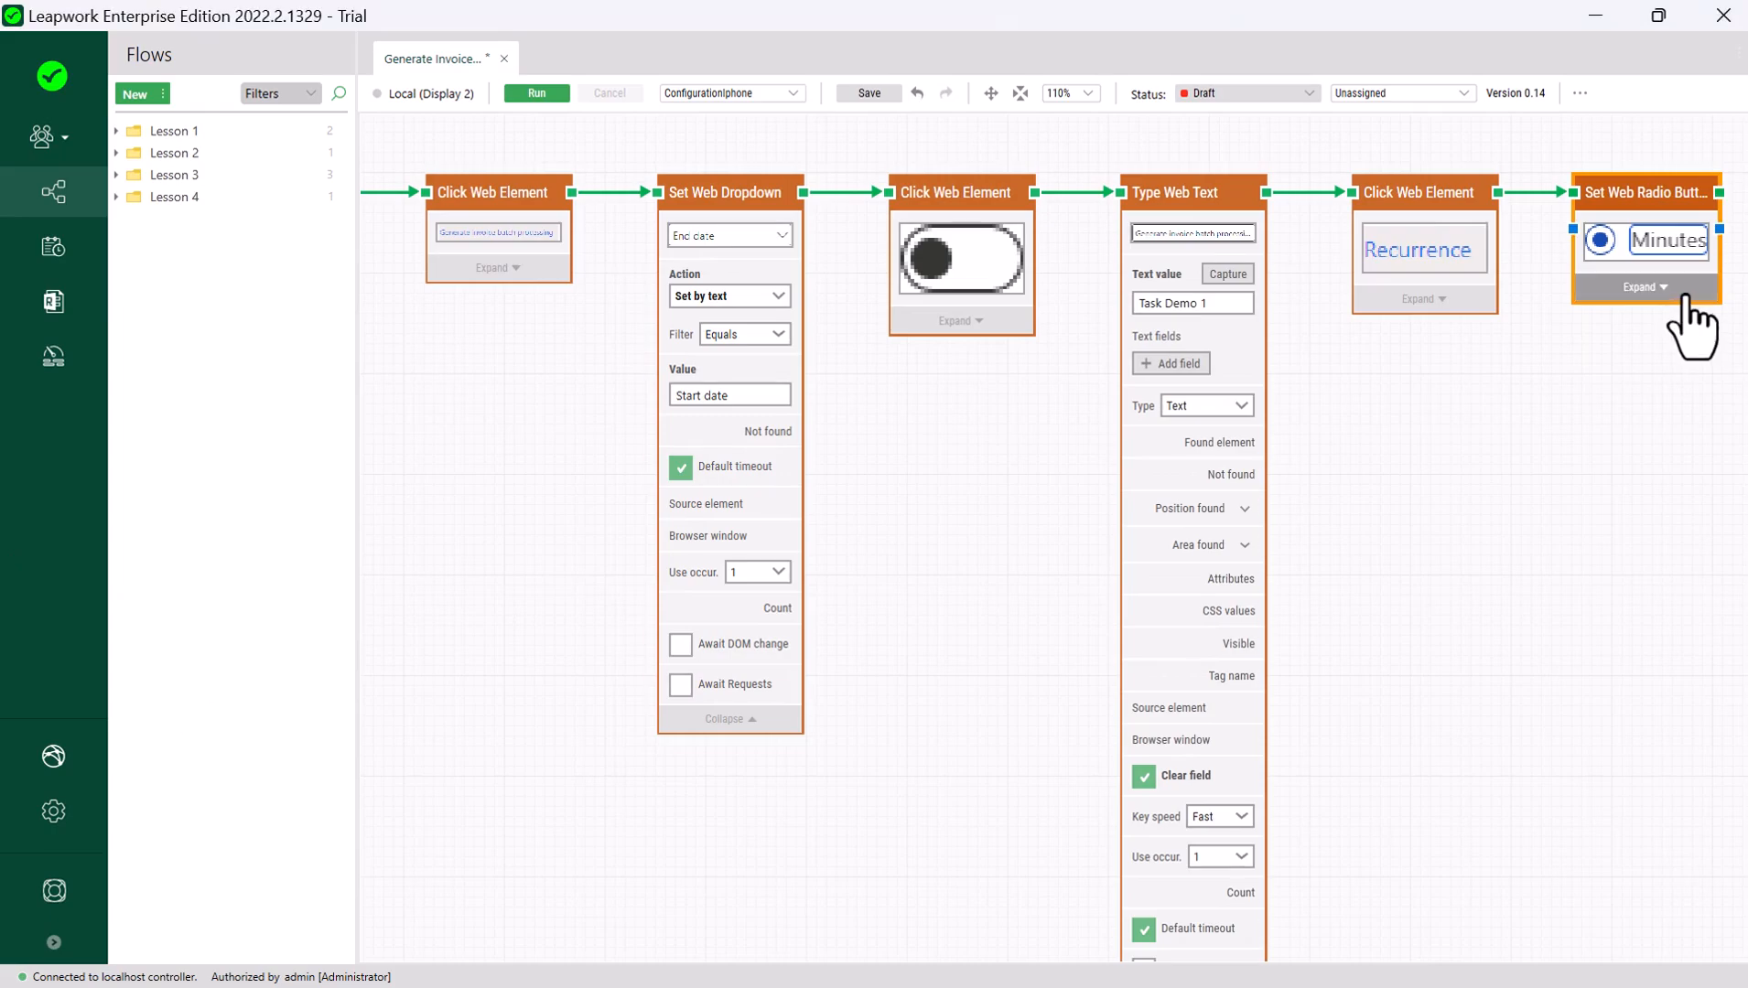
pyautogui.click(1685, 291)
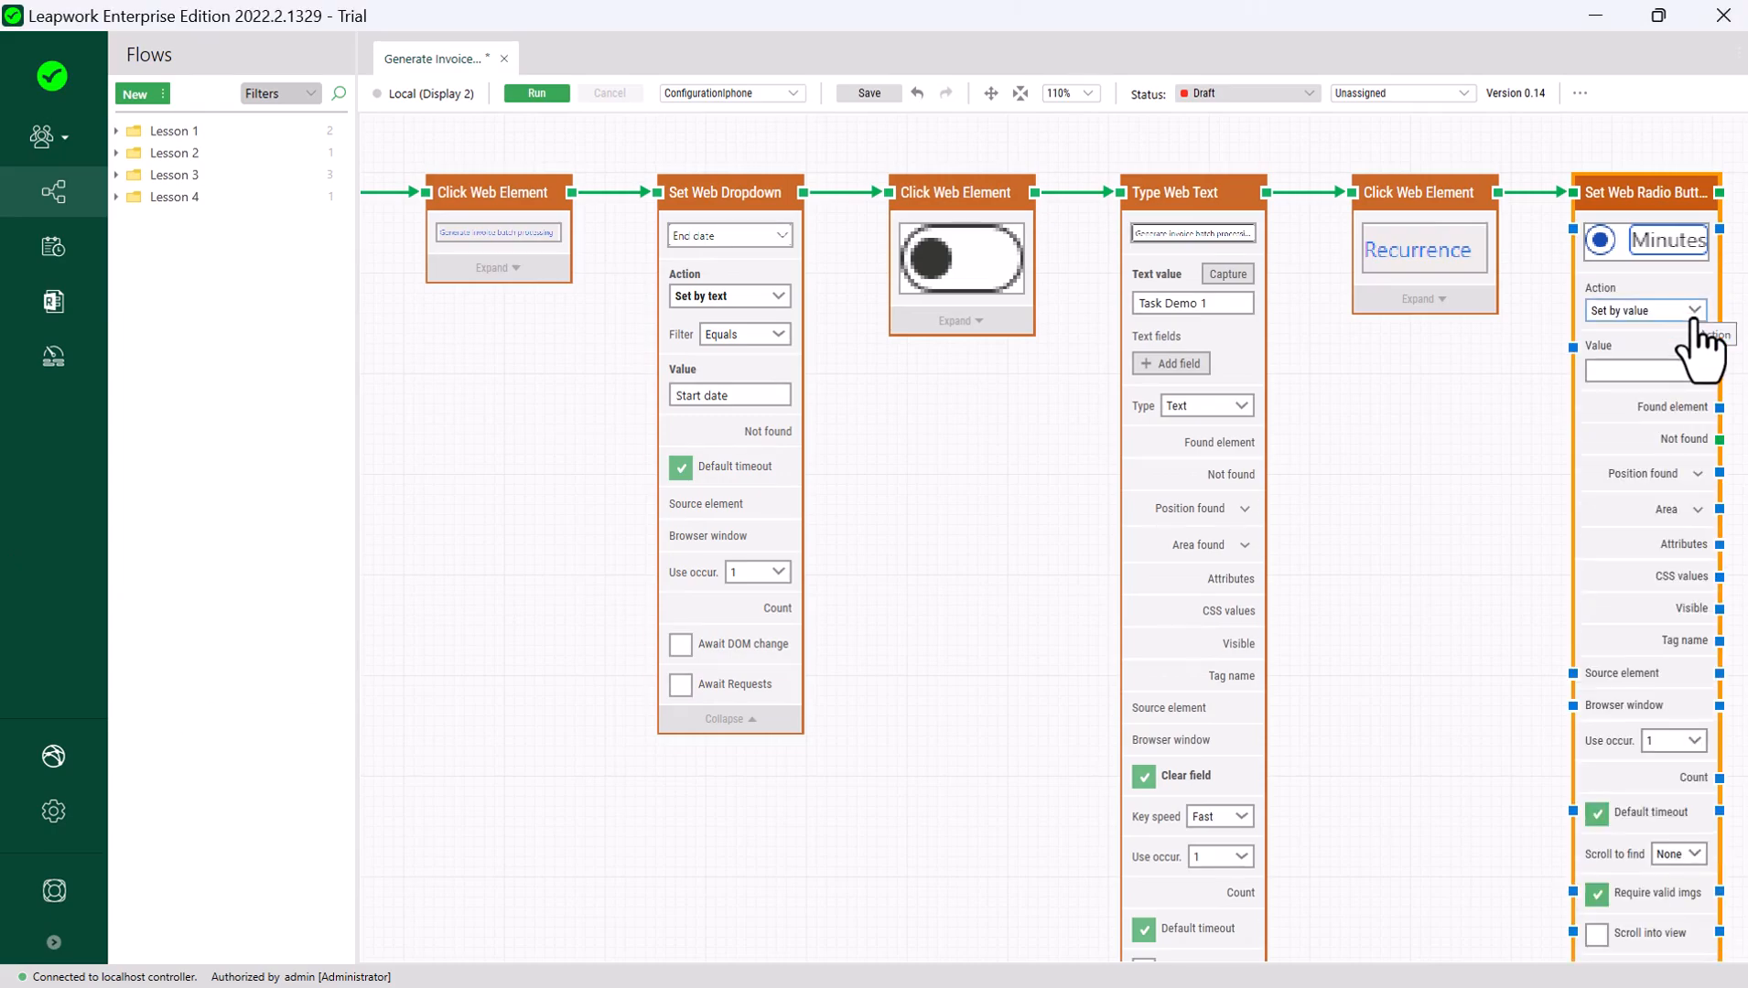
pyautogui.click(1694, 316)
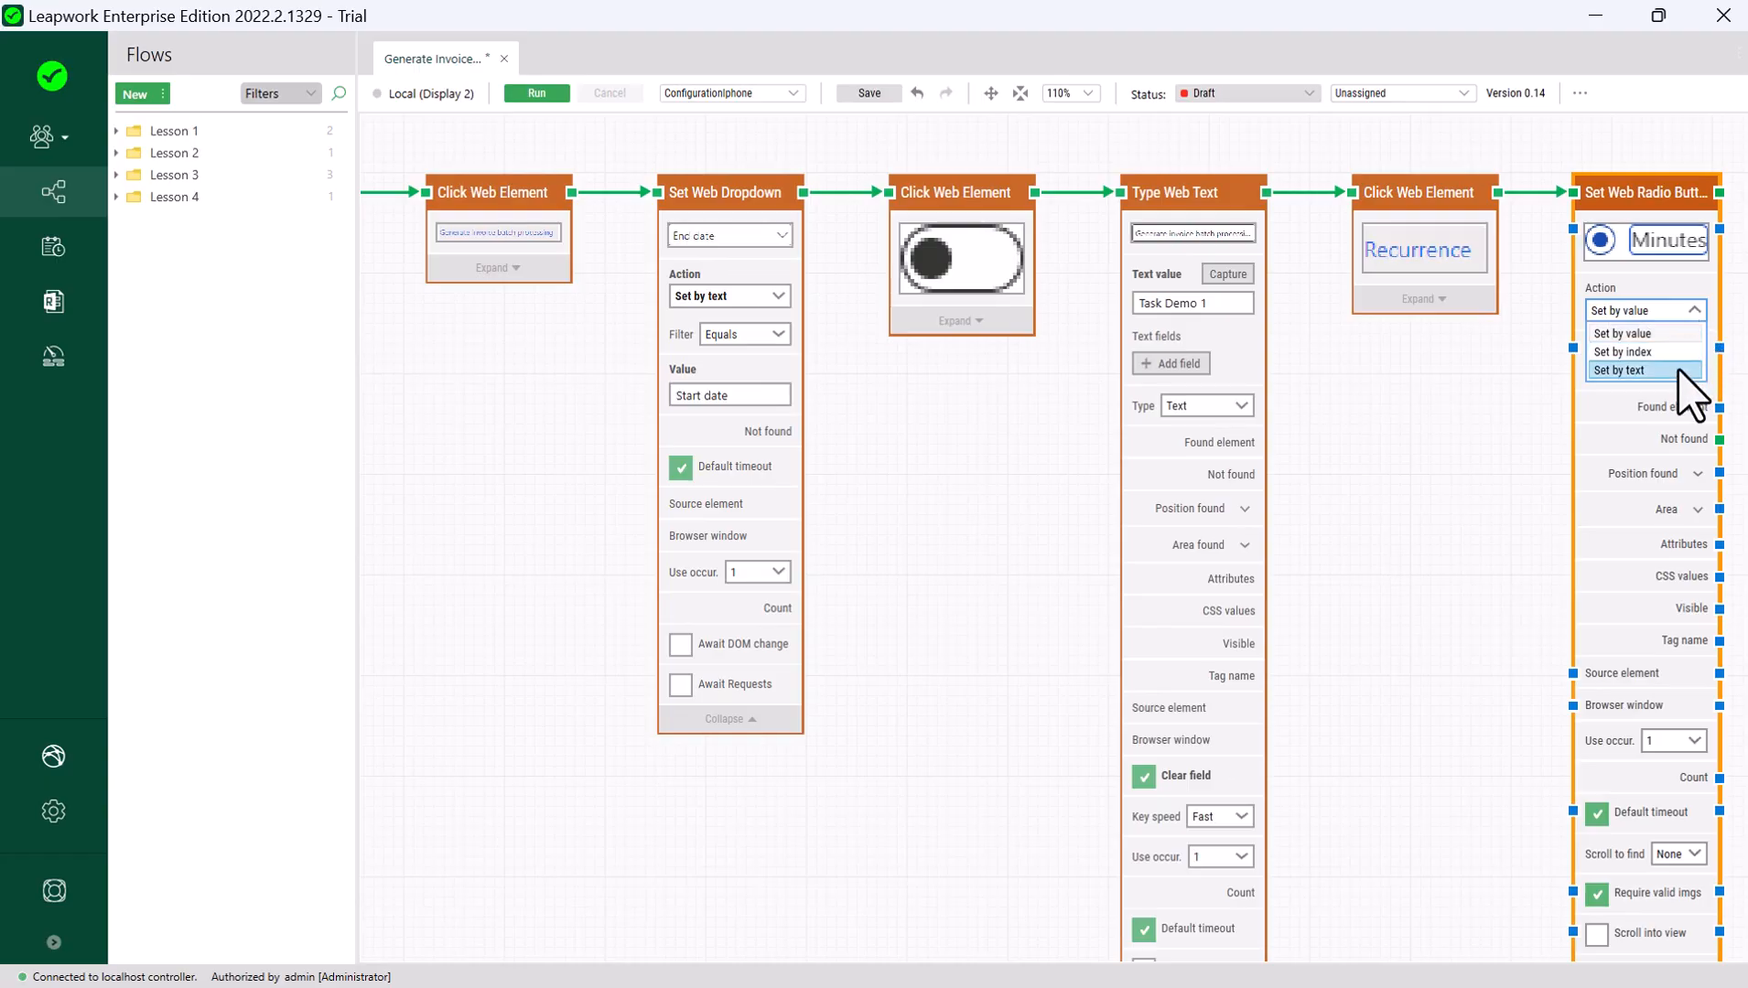
pyautogui.click(1682, 370)
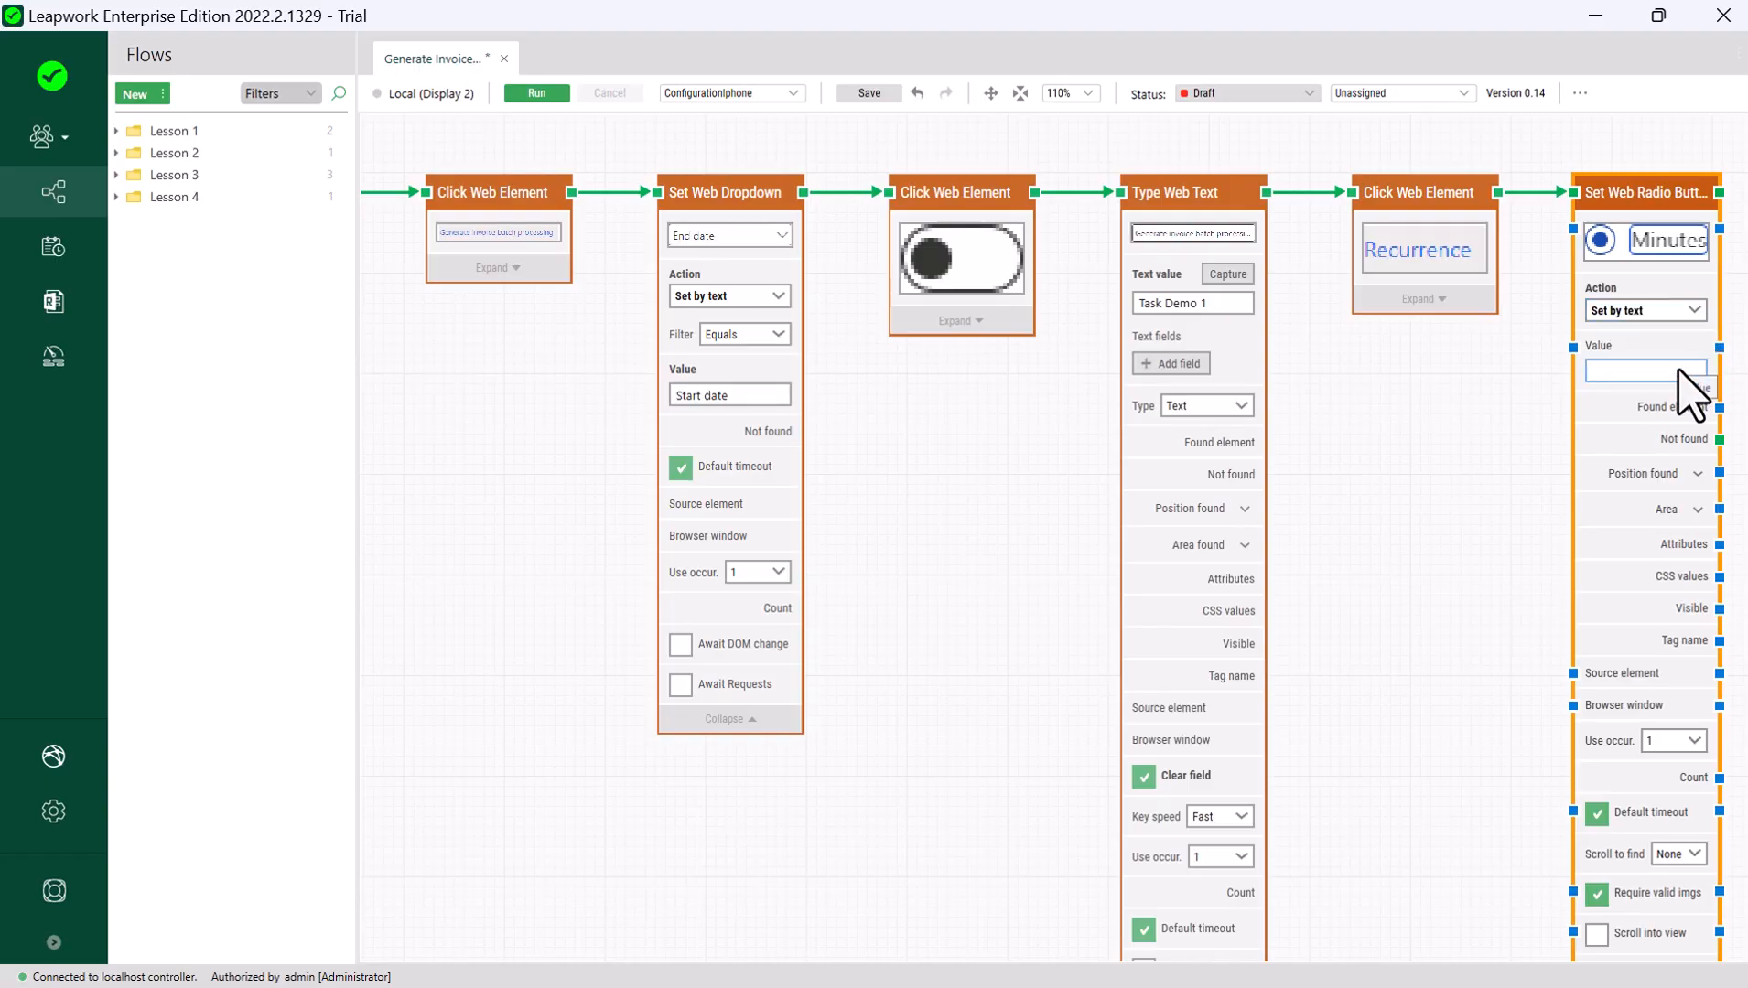
pyautogui.click(1661, 371)
pyautogui.write('Hours')
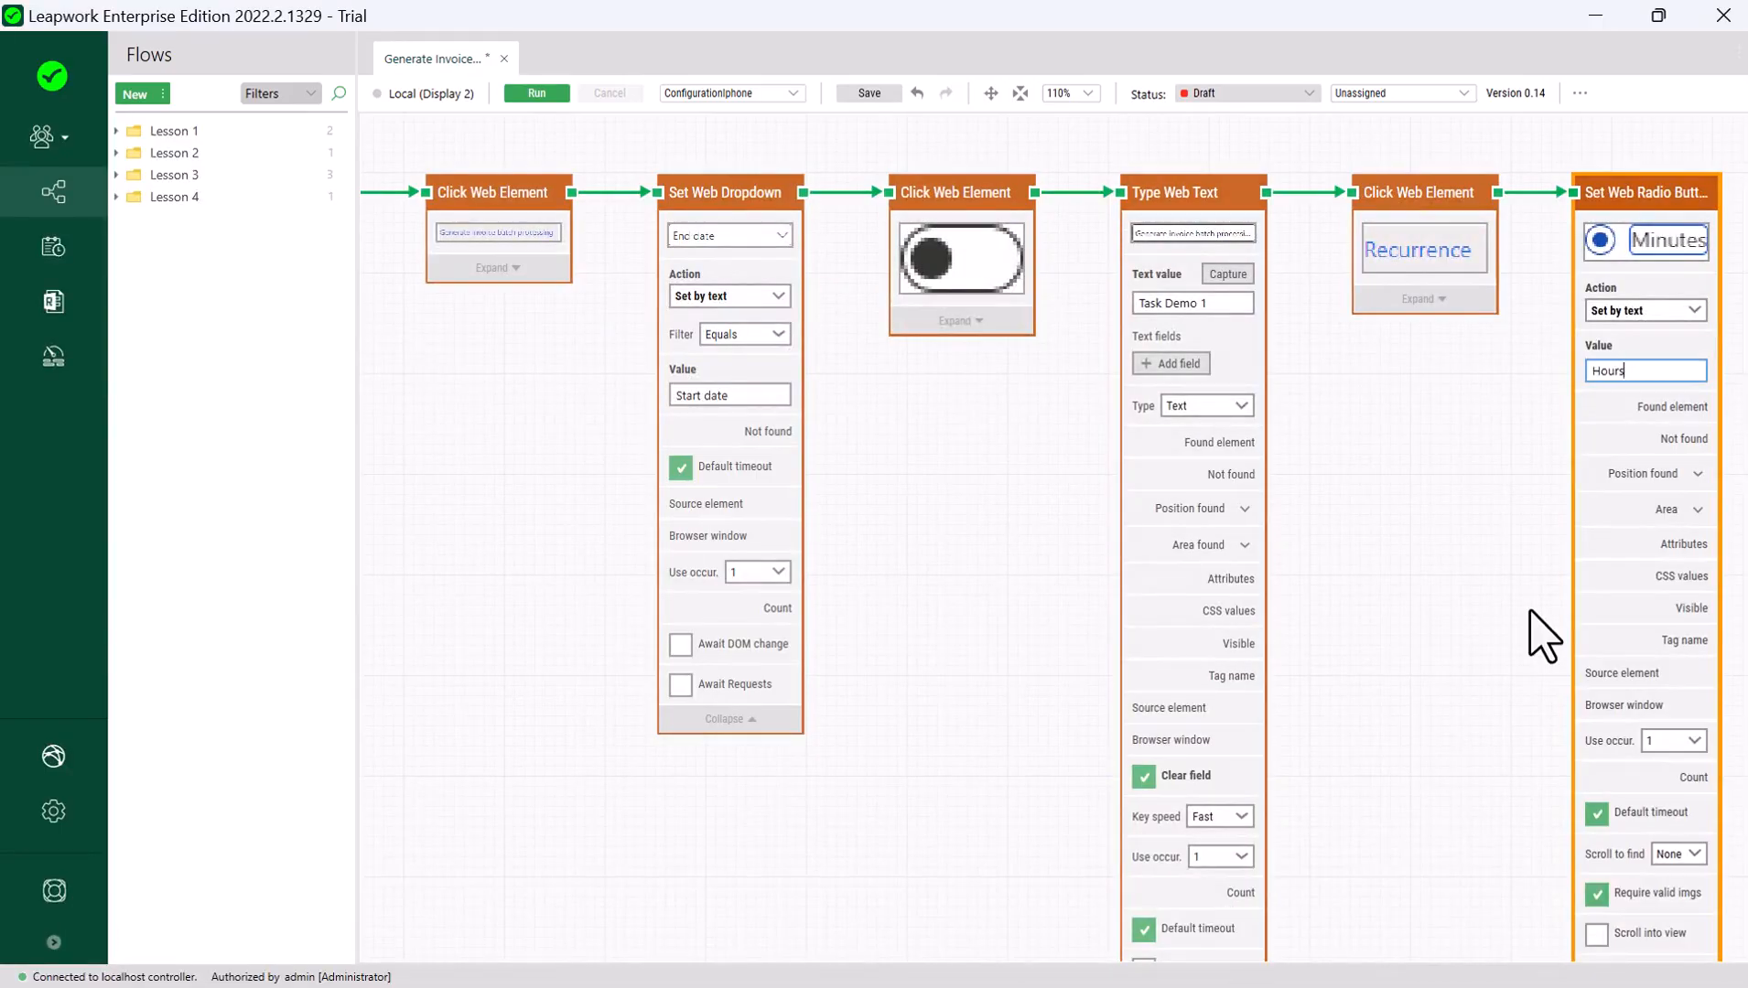
# Step: Add a Click Web Element block after the radio button block and capture the Define recurrence form's OK button as its target
pyautogui.moveTo(1719, 192); pyautogui.dragTo(1448, 220)
pyautogui.write('Click web ele')
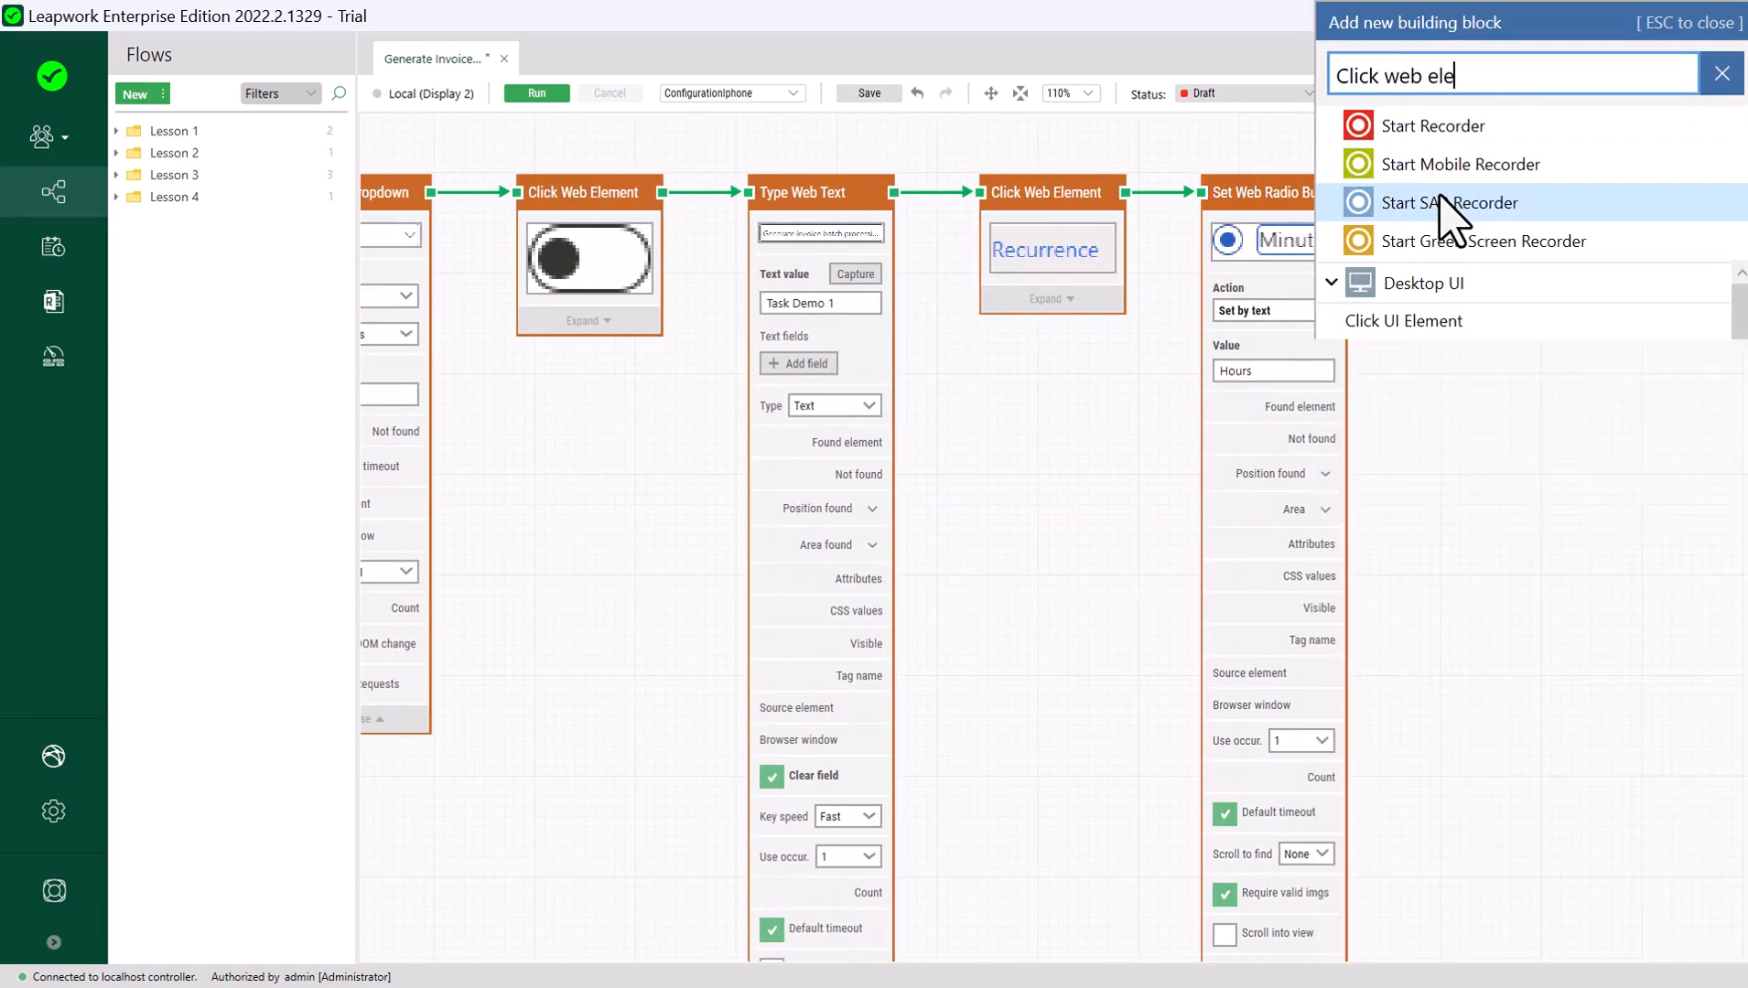
pyautogui.click(1453, 512)
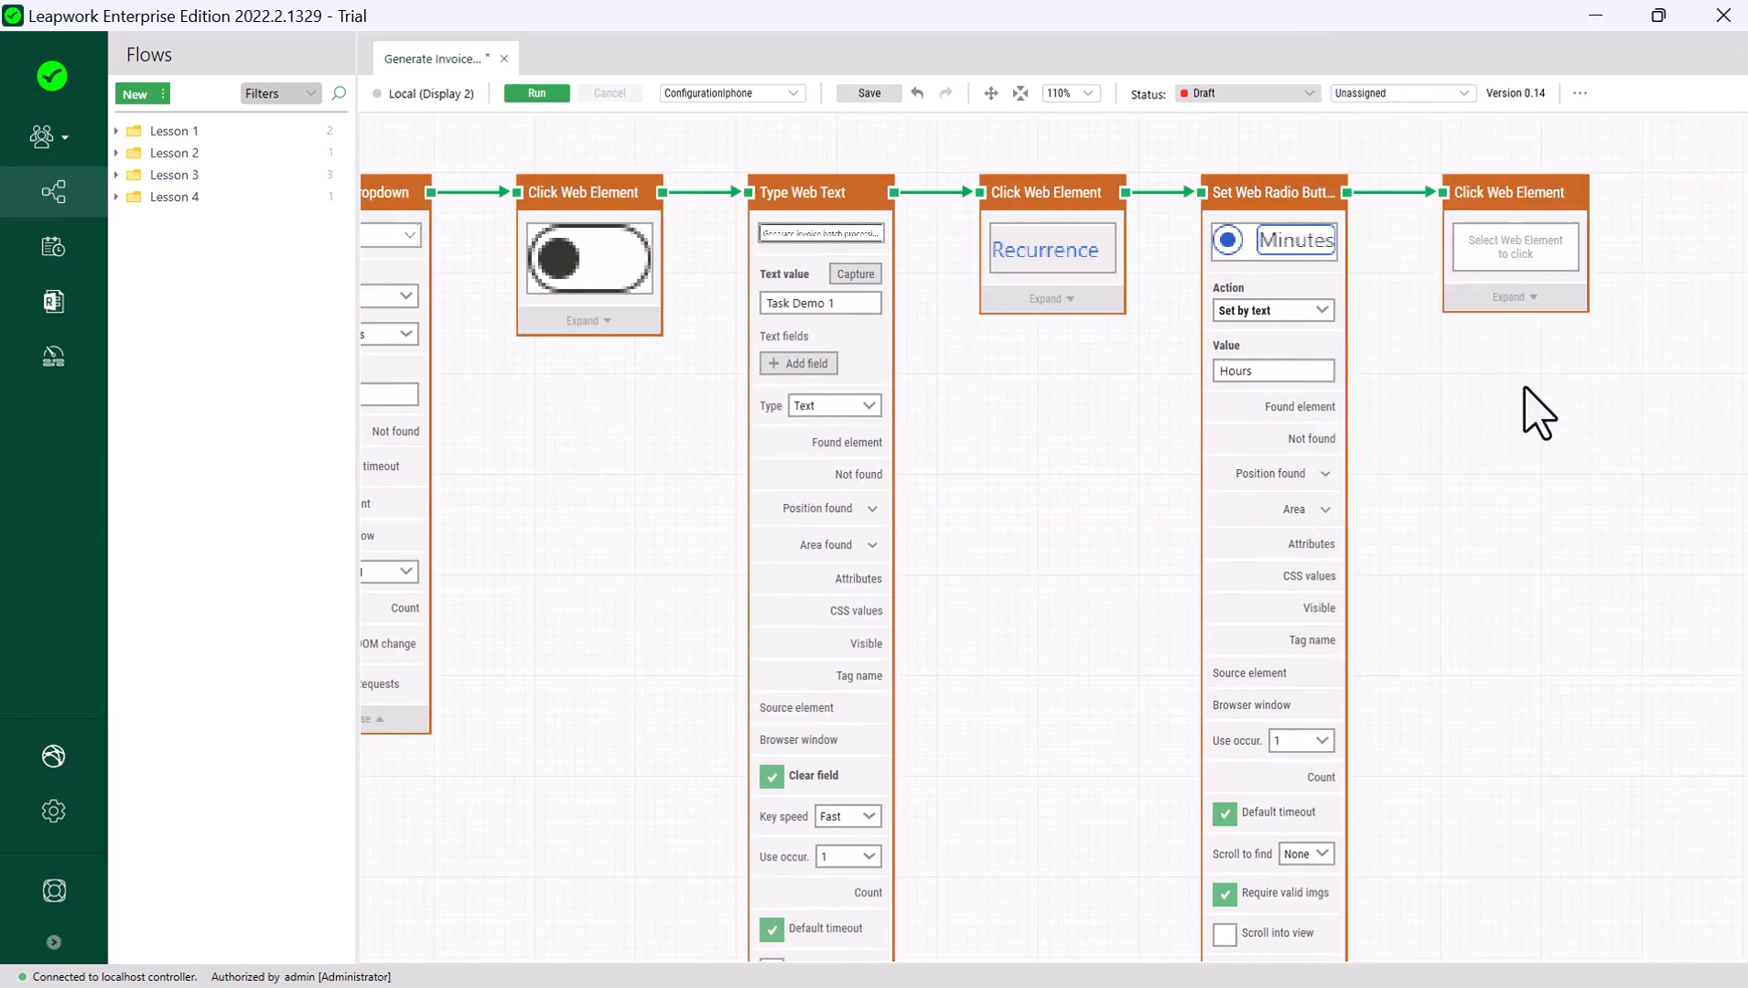
pyautogui.click(1531, 264)
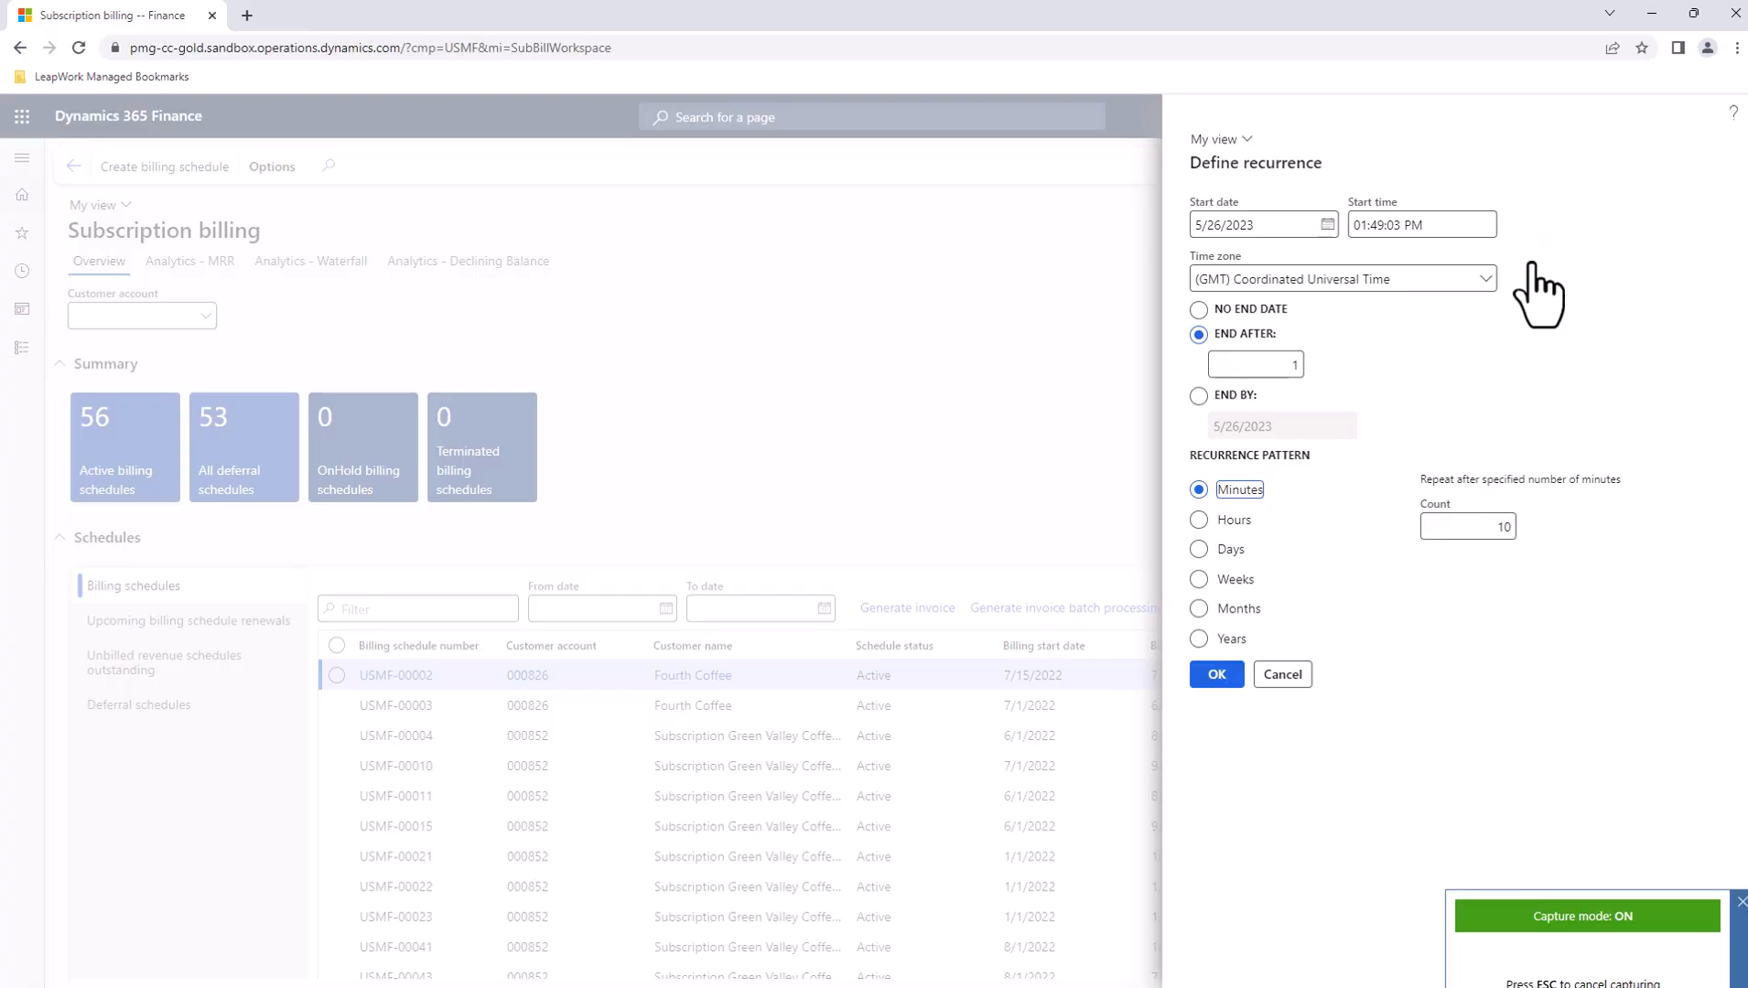
pyautogui.click(1240, 676)
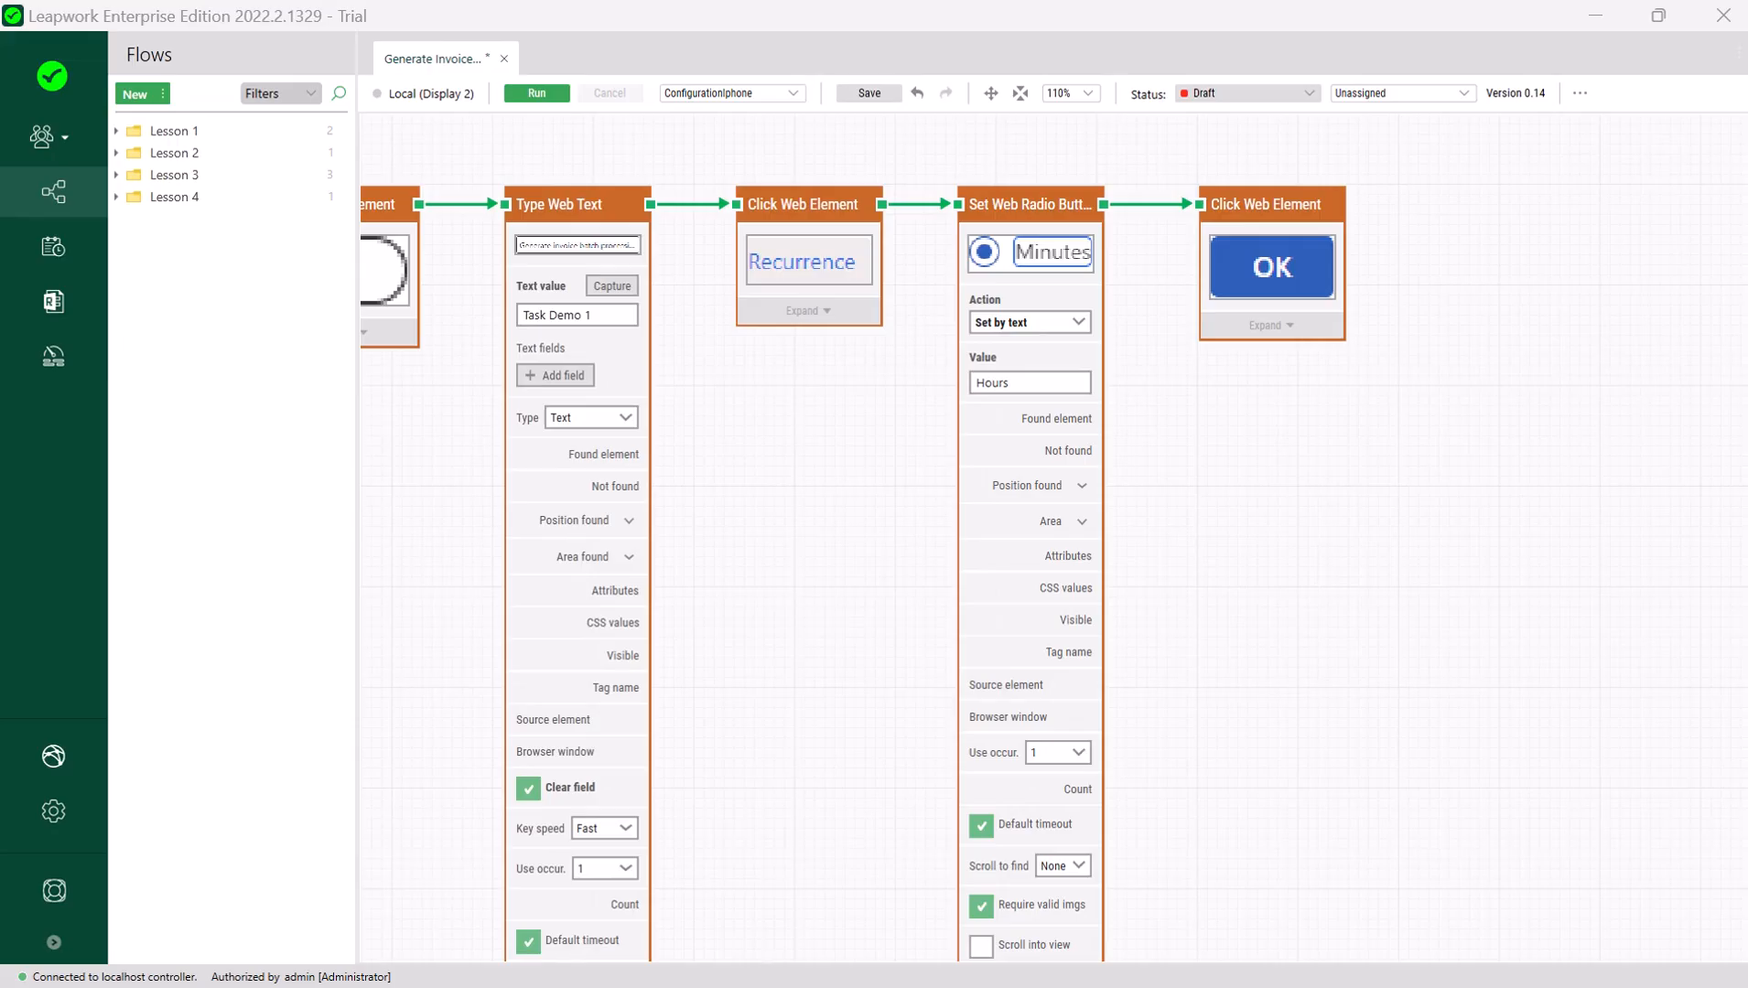
# Step: Add another Click Web Element block to the flow and capture the Generate invoice batch processing form's OK button
pyautogui.moveTo(1344, 204); pyautogui.dragTo(1442, 224)
pyautogui.write('Click web element')
pyautogui.click(1446, 524)
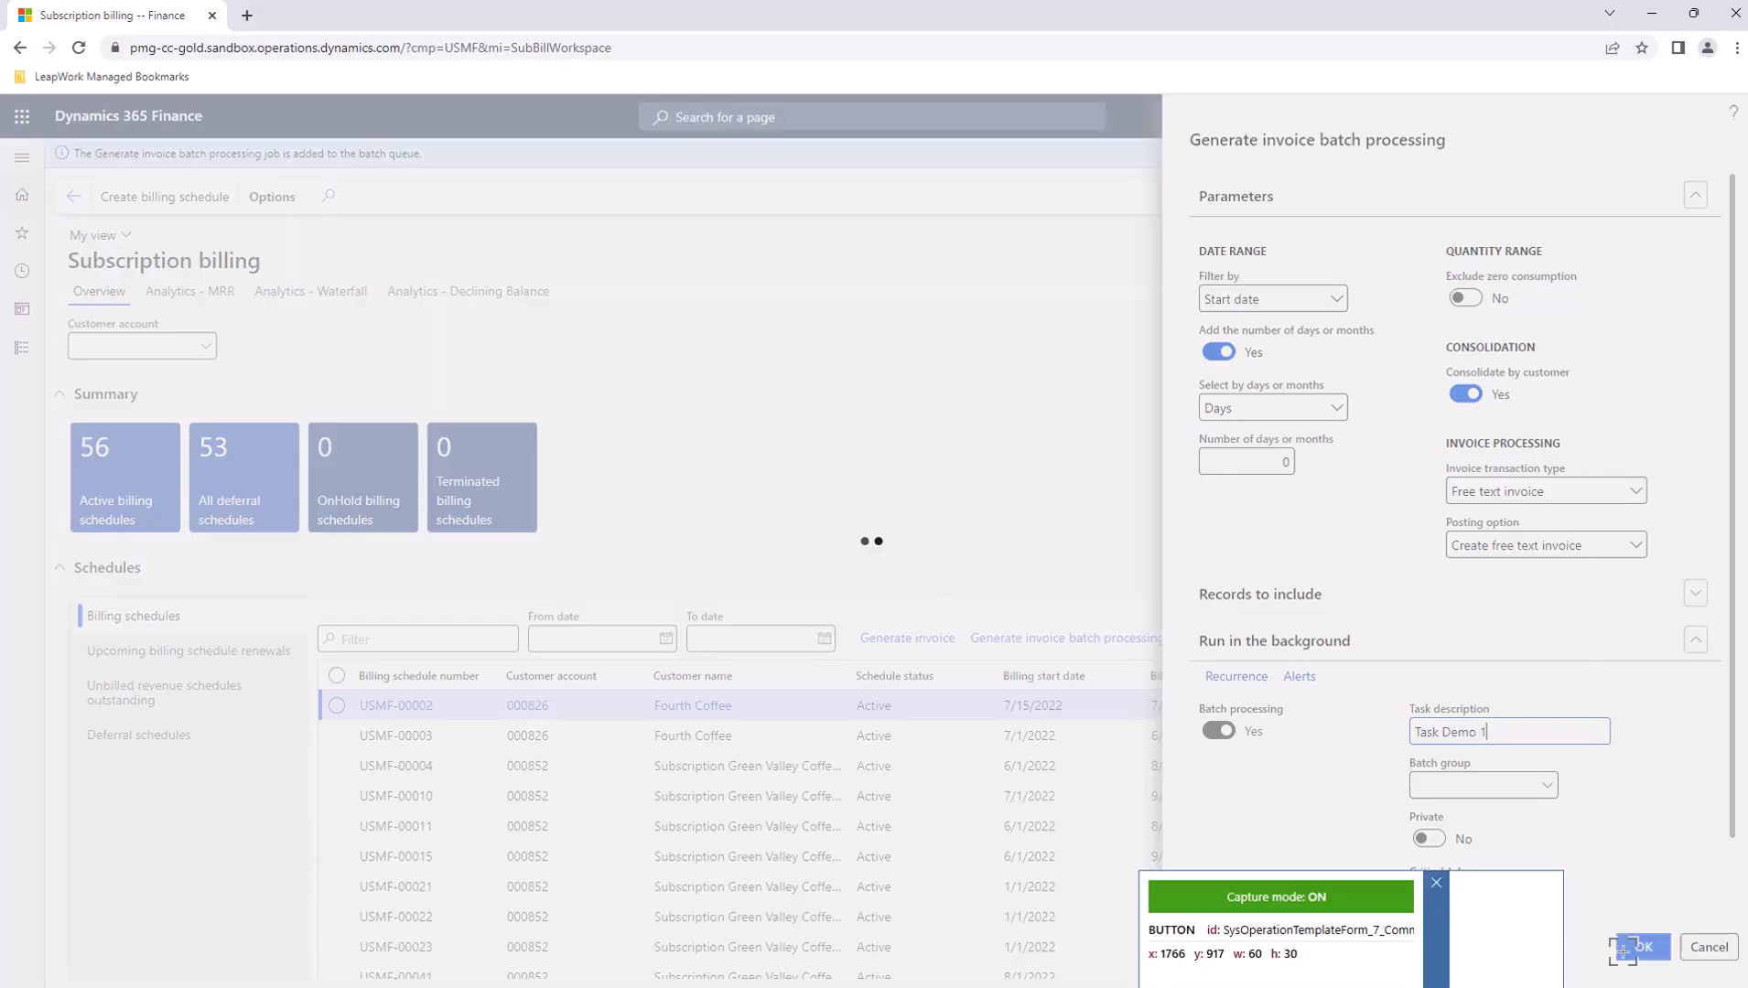
pyautogui.click(1623, 950)
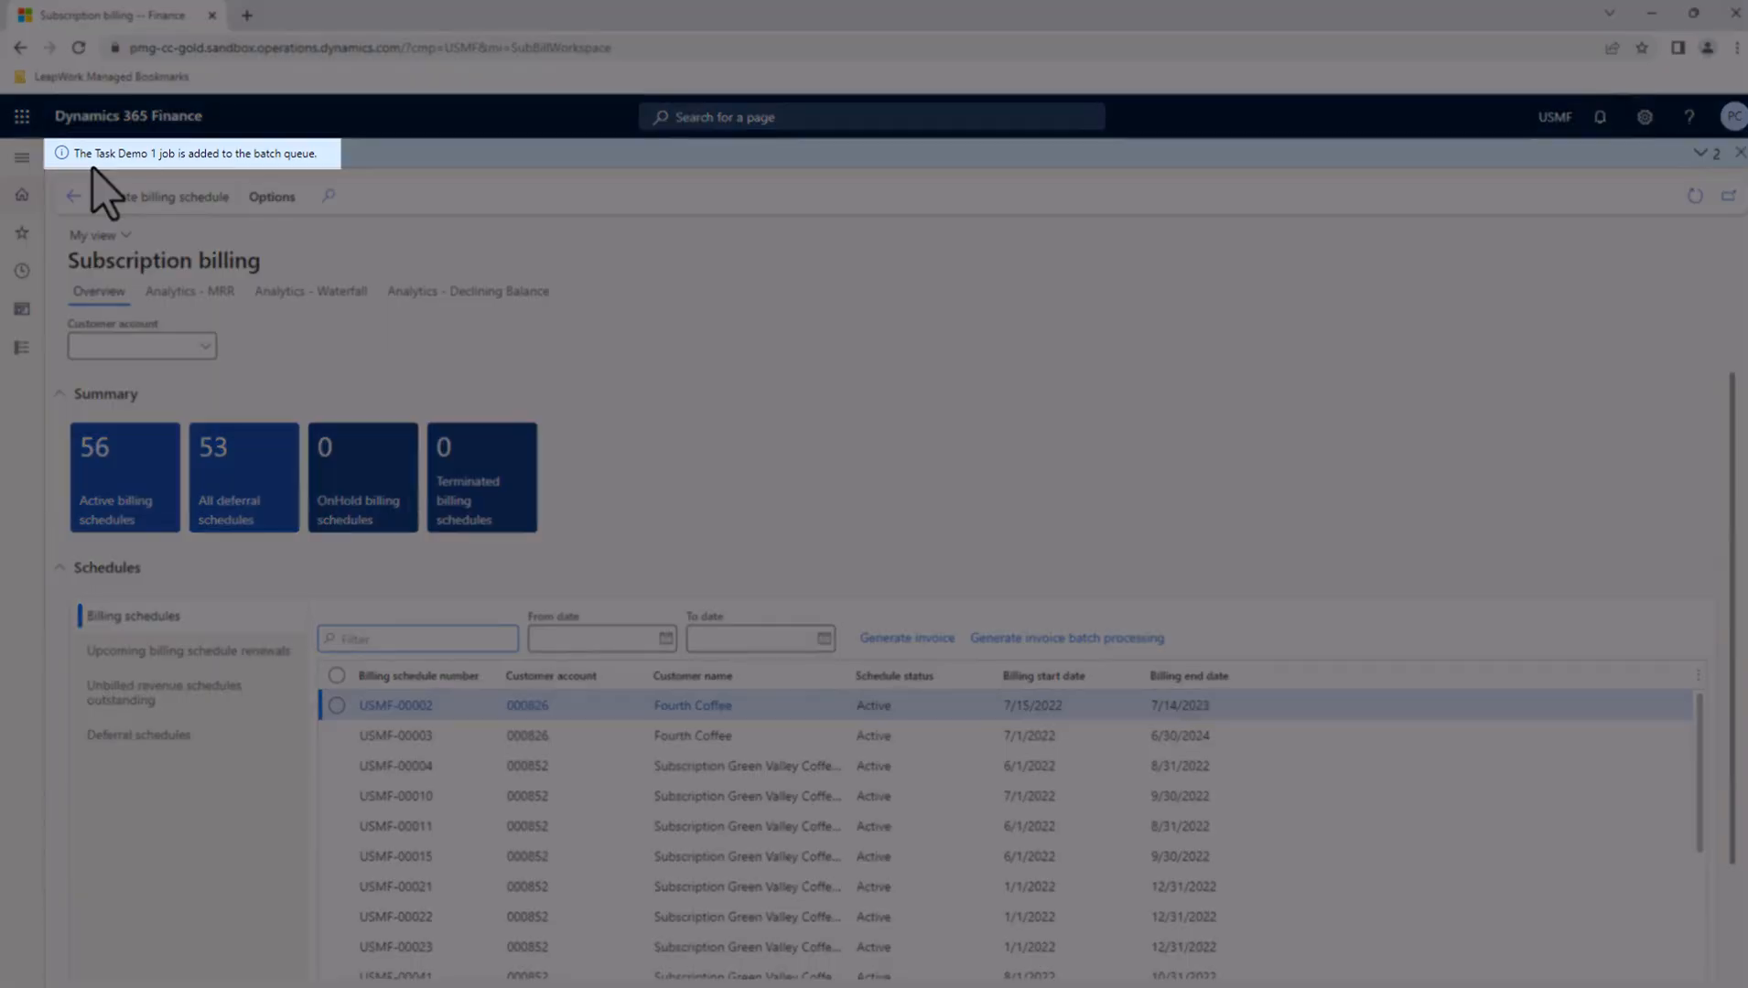
pyautogui.click(92, 169)
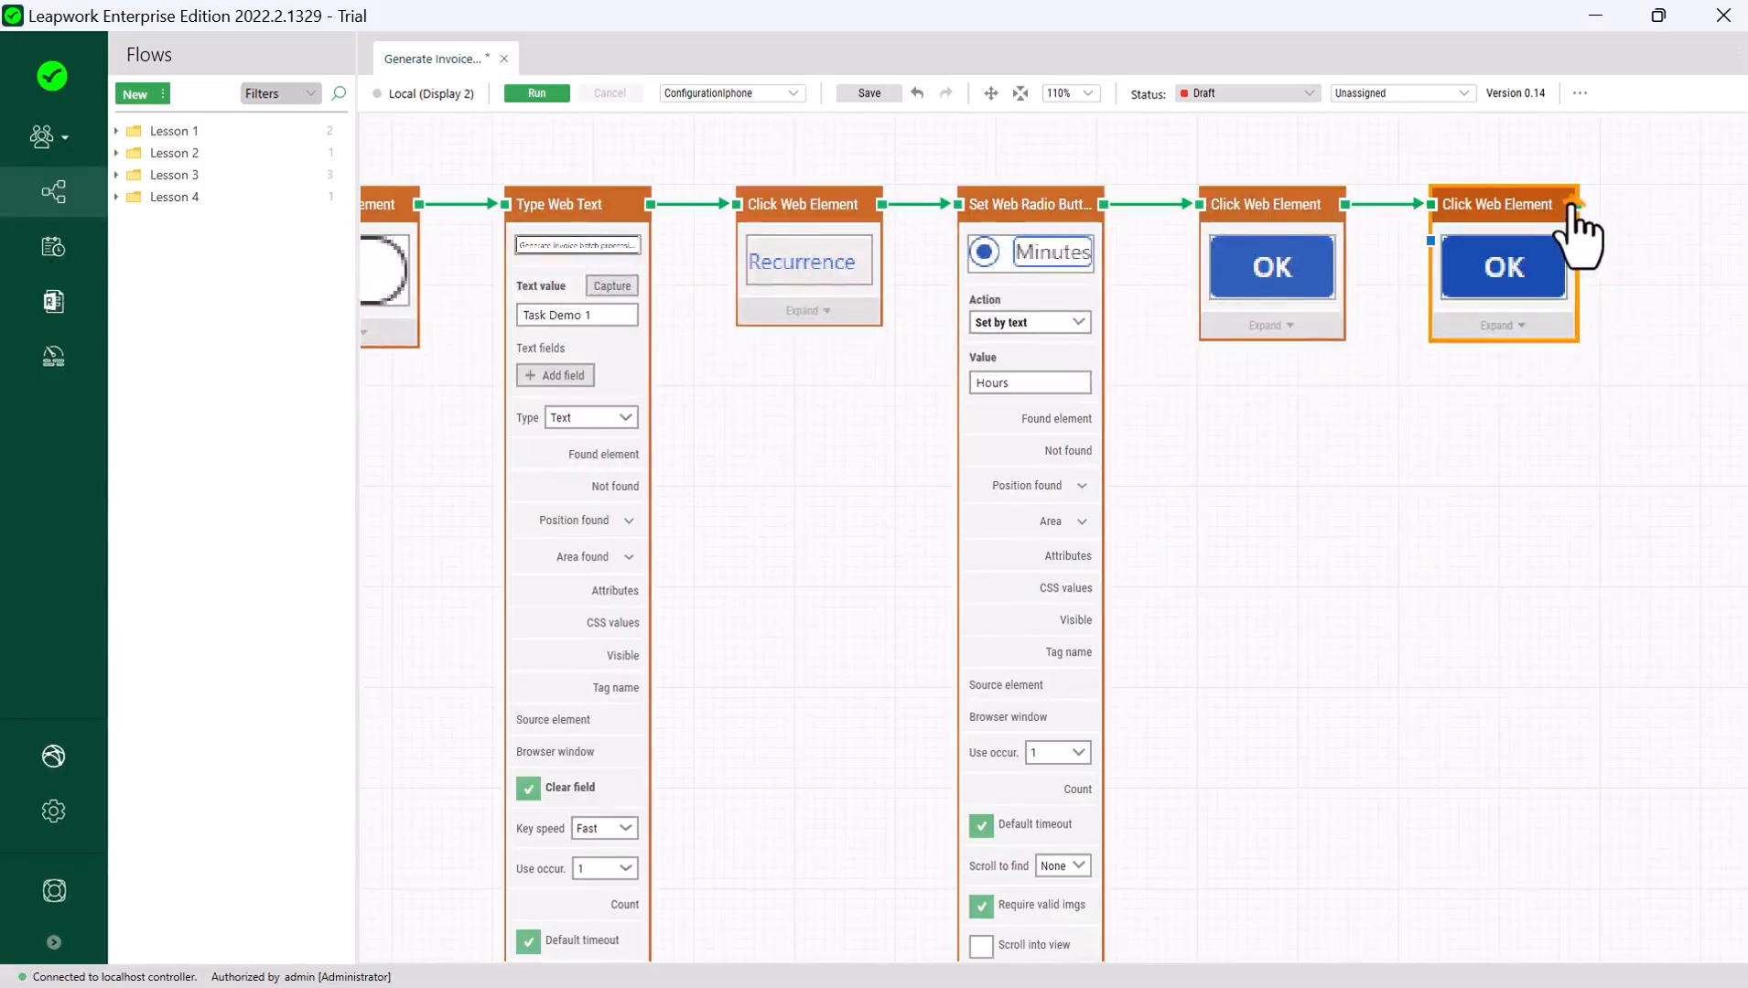
# Step: Add a Pass block connected to the output of the last Click Web Element block
pyautogui.click(1581, 229)
pyautogui.write('PAss')
pyautogui.press('Return')
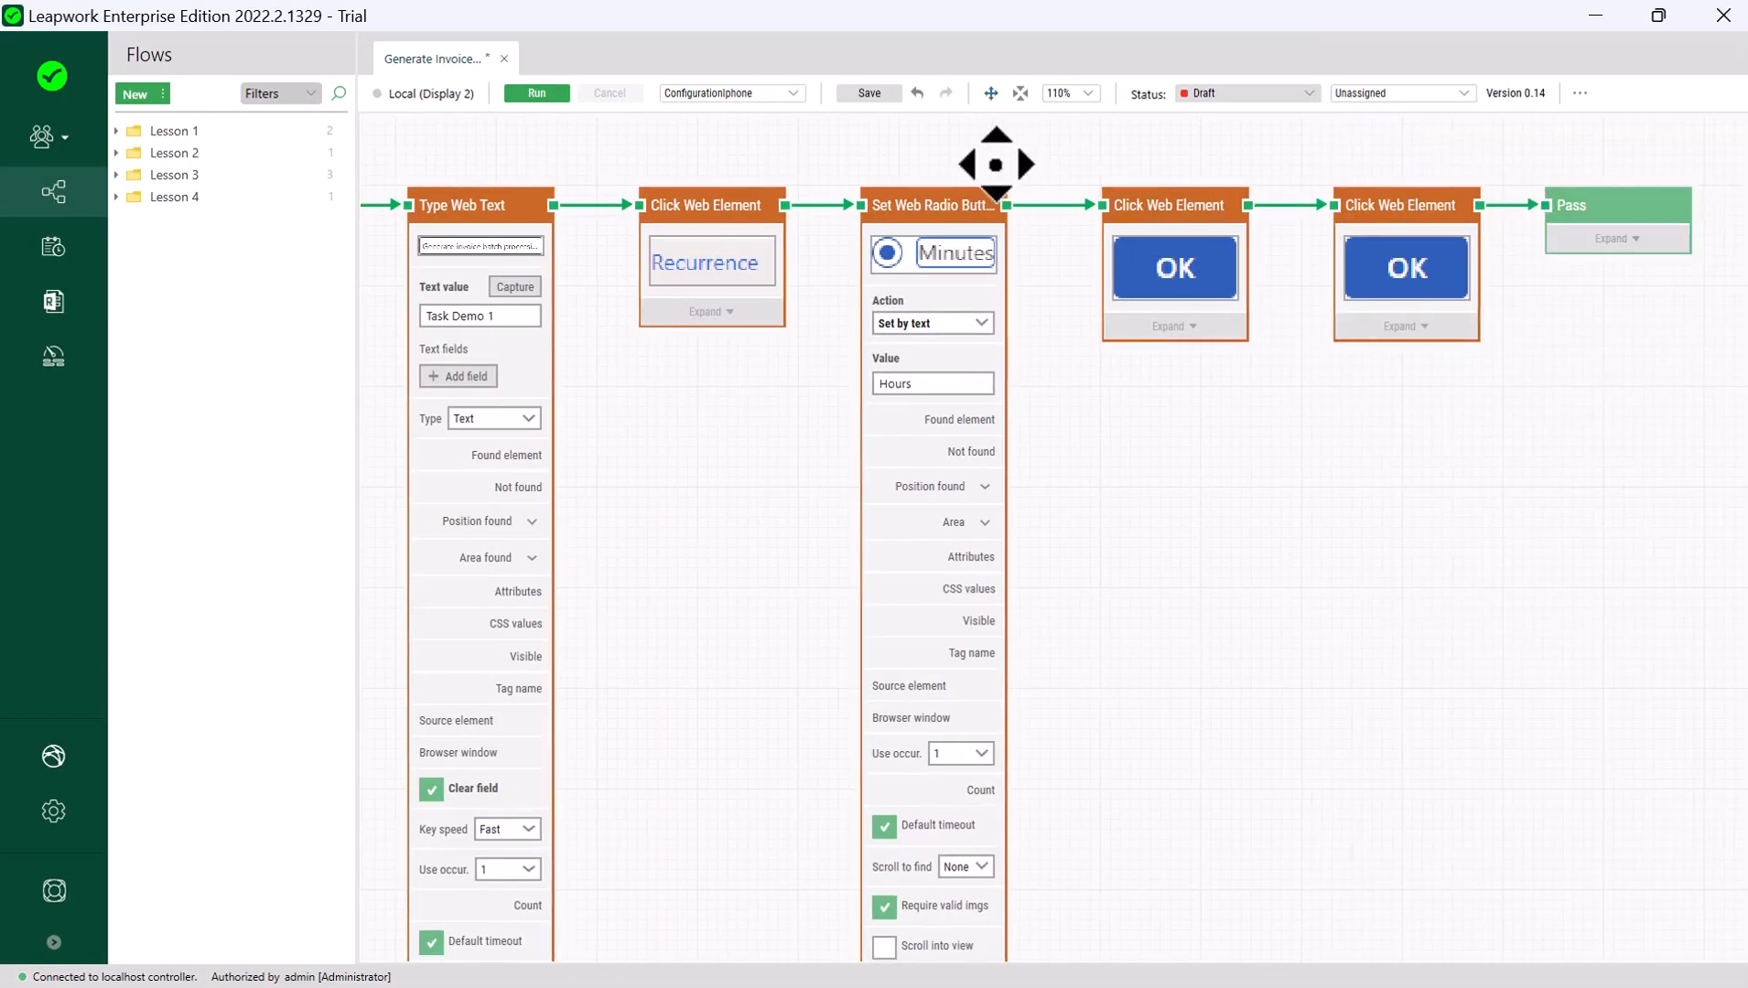
# Step: Save the completed flow and run it
pyautogui.click(869, 93)
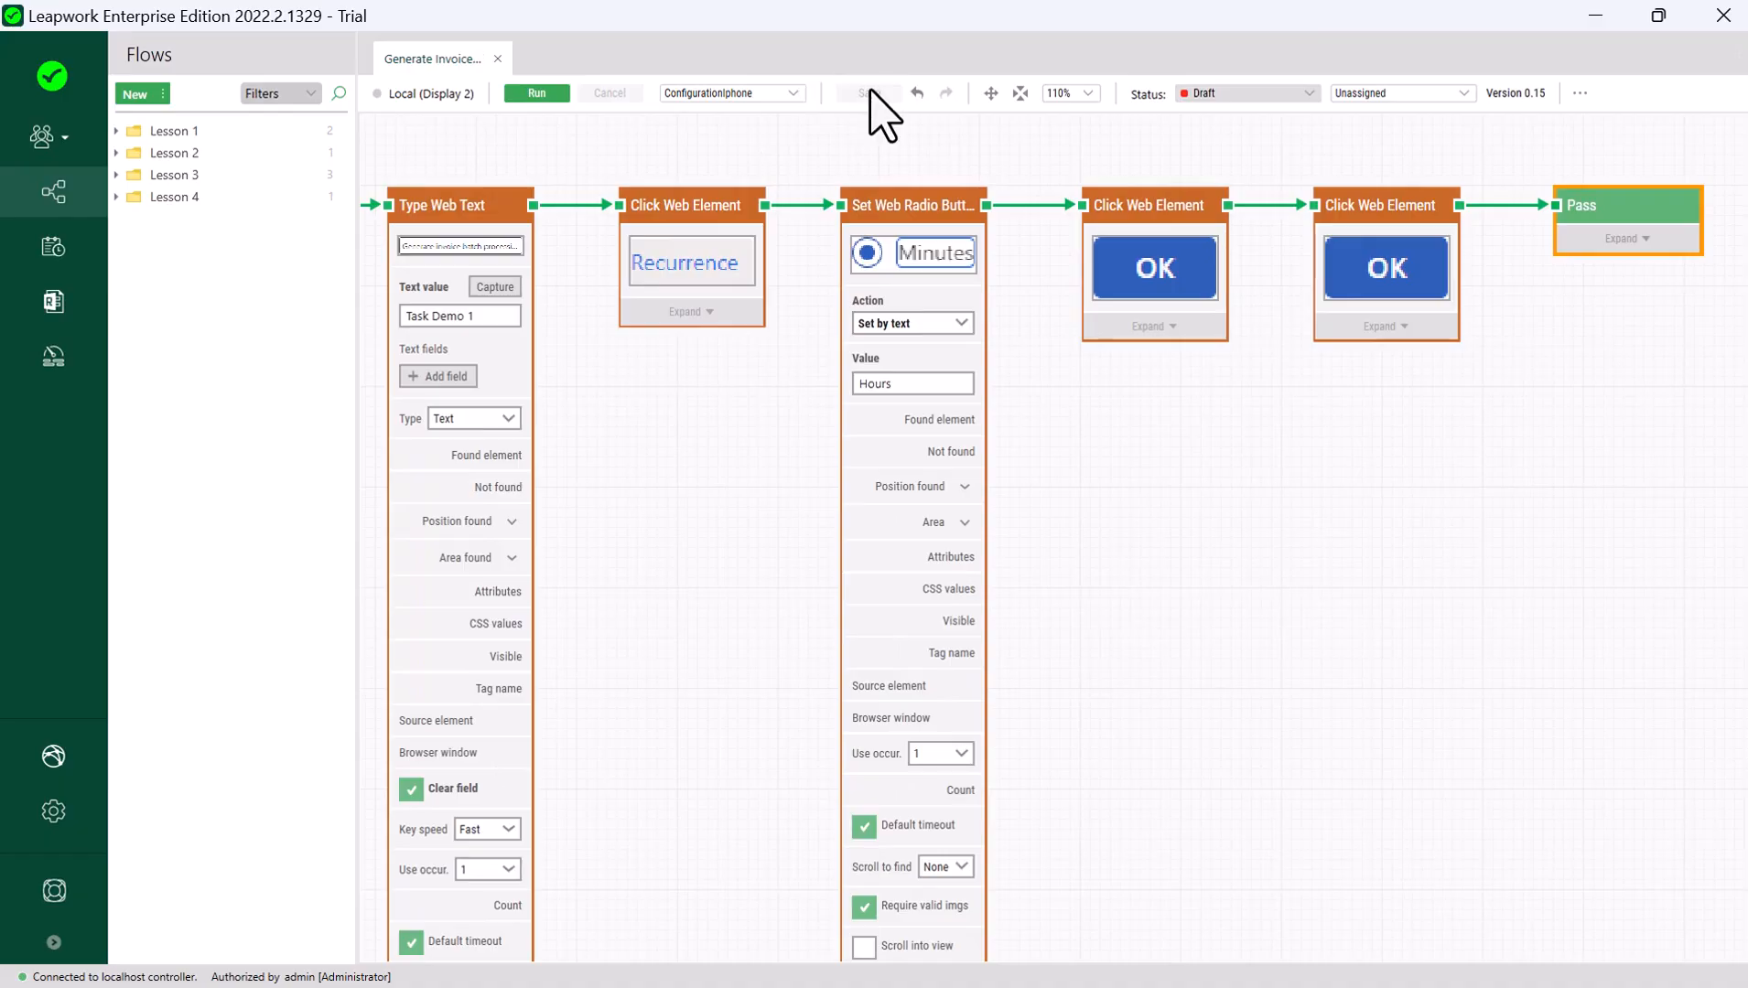
pyautogui.click(537, 92)
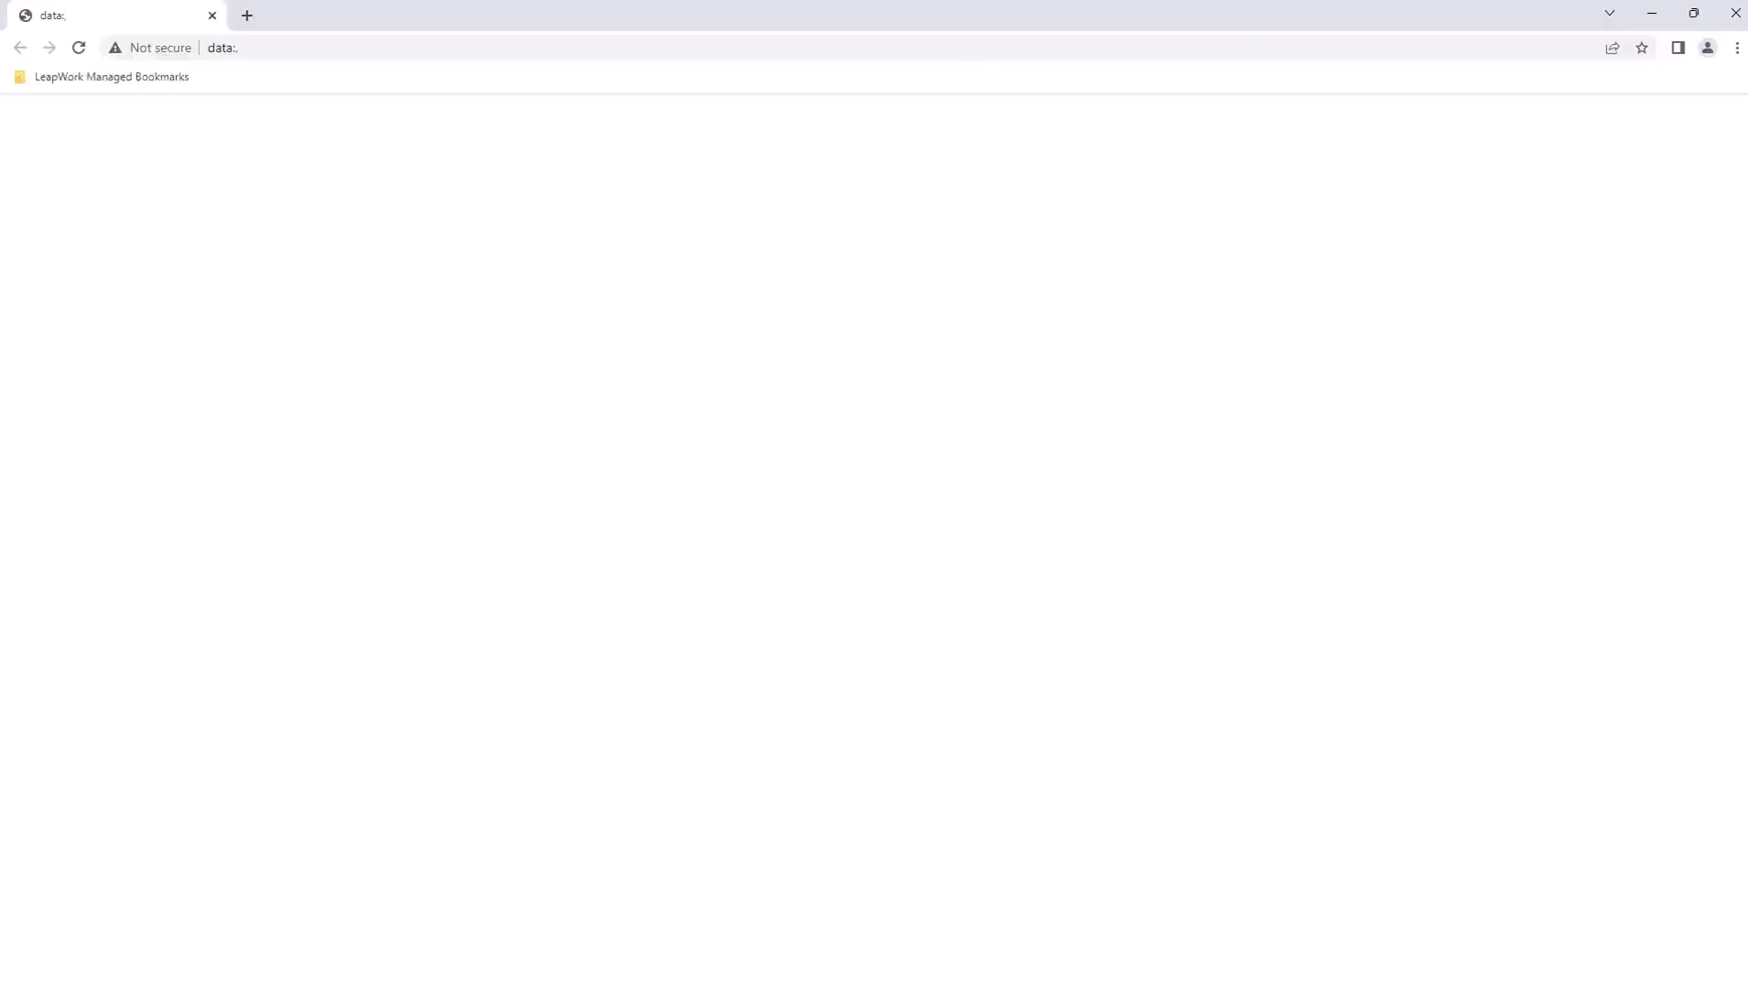